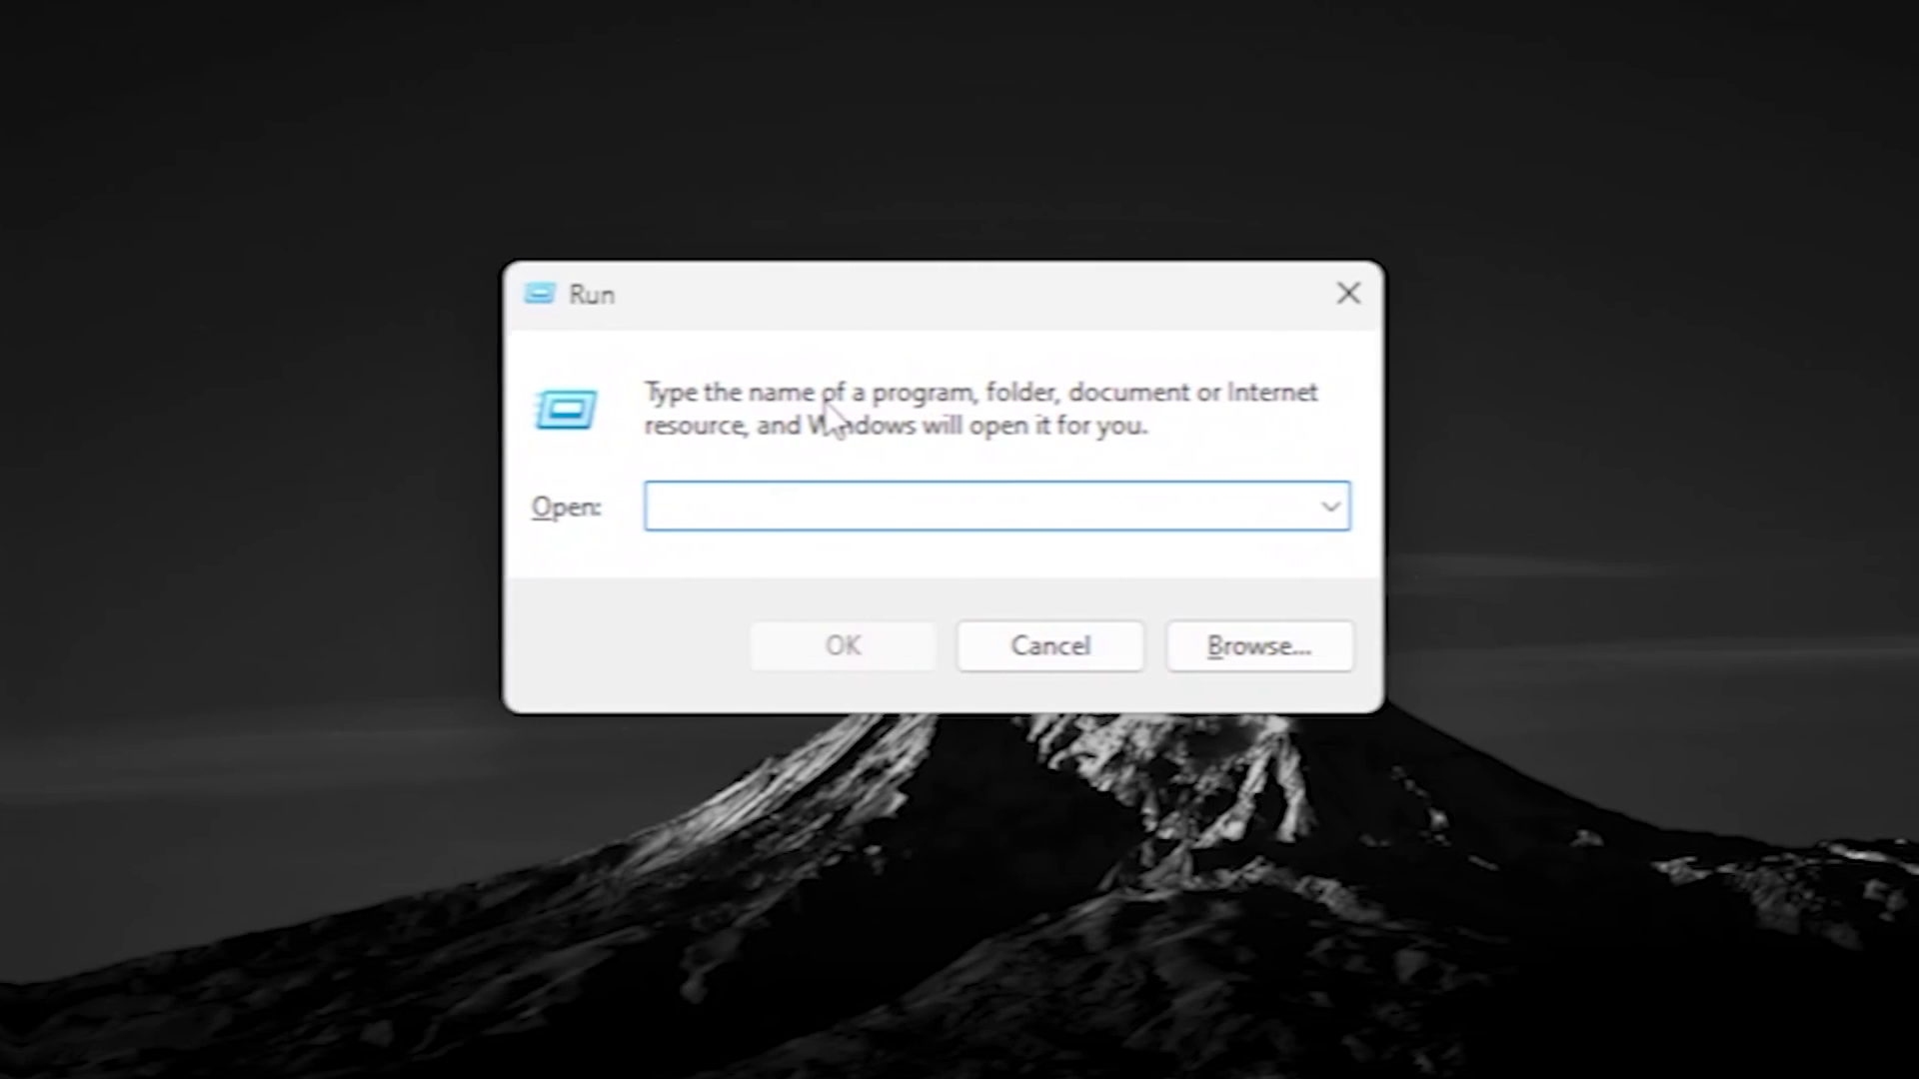
# Delete everything in the %temp% folder, skipping the 14 protected or in-use items
pyautogui.write('%temp%')
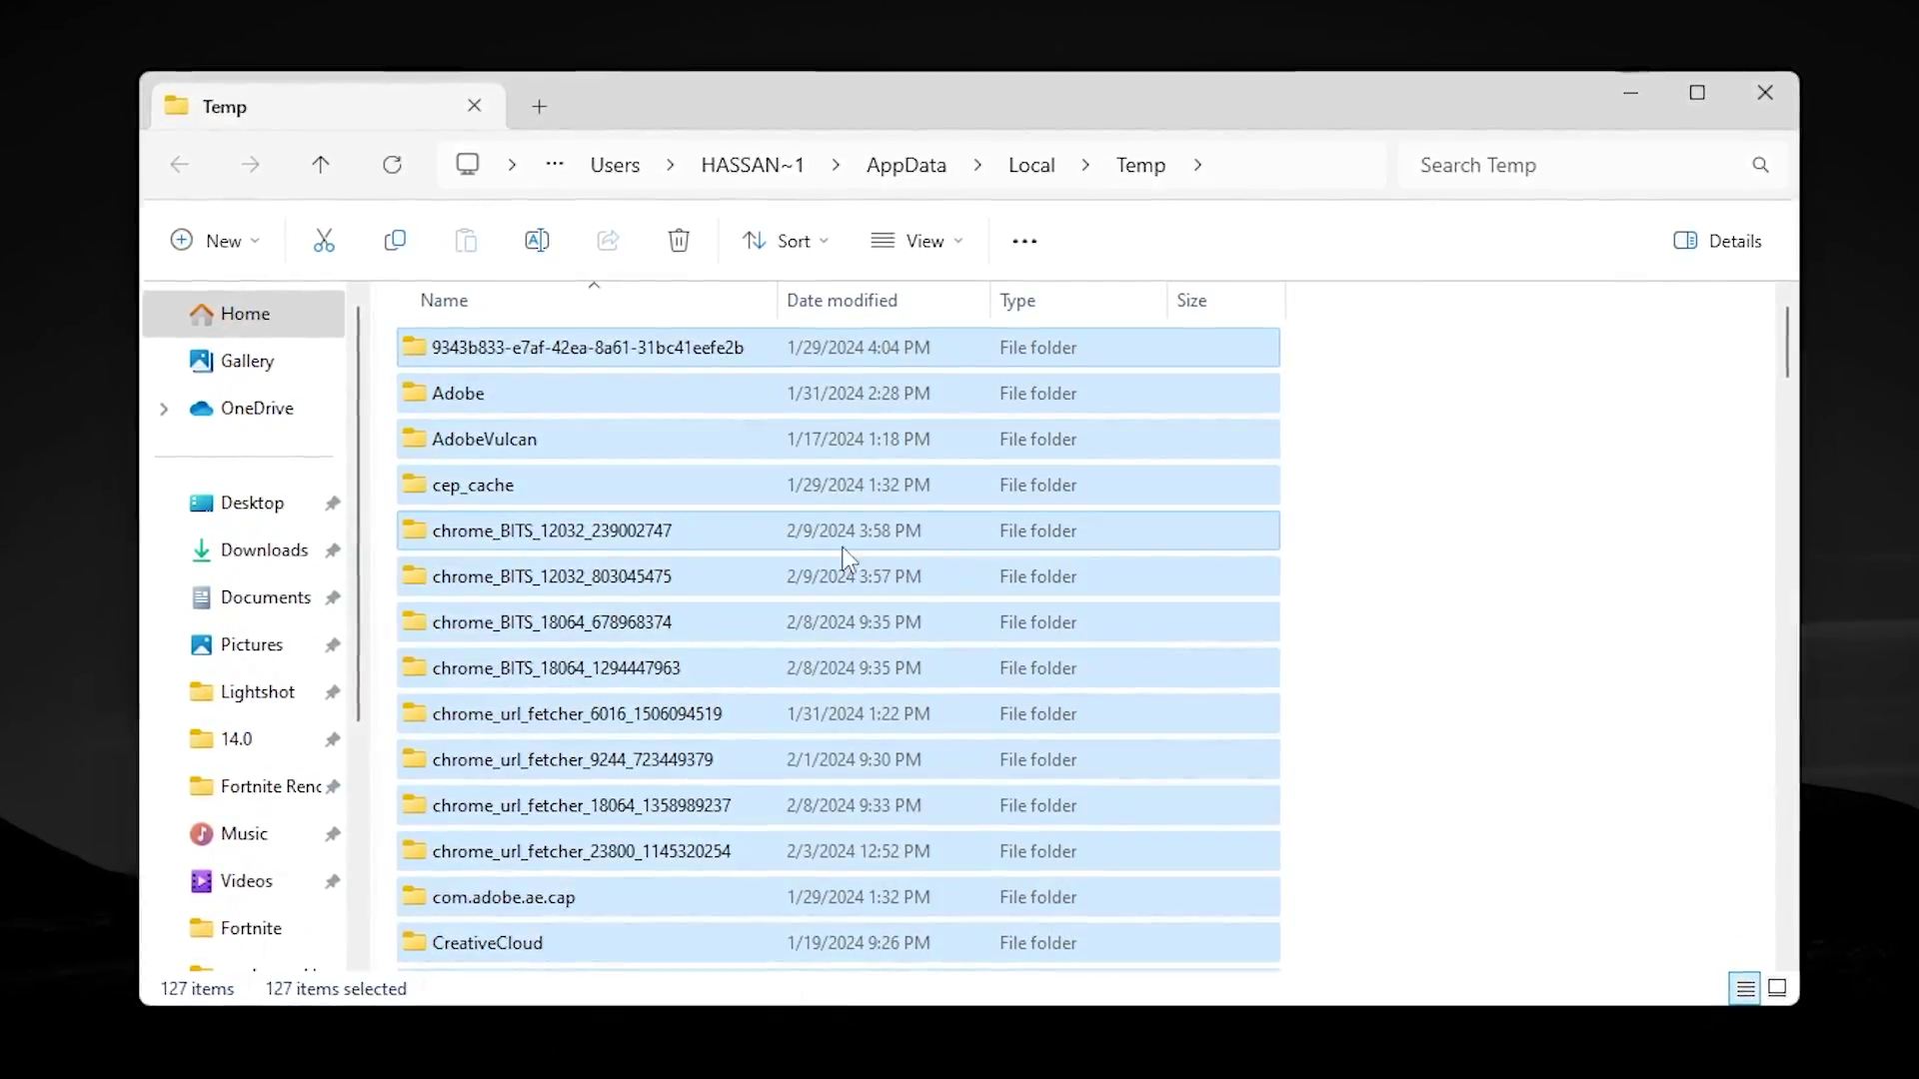
pyautogui.rightClick(676, 578)
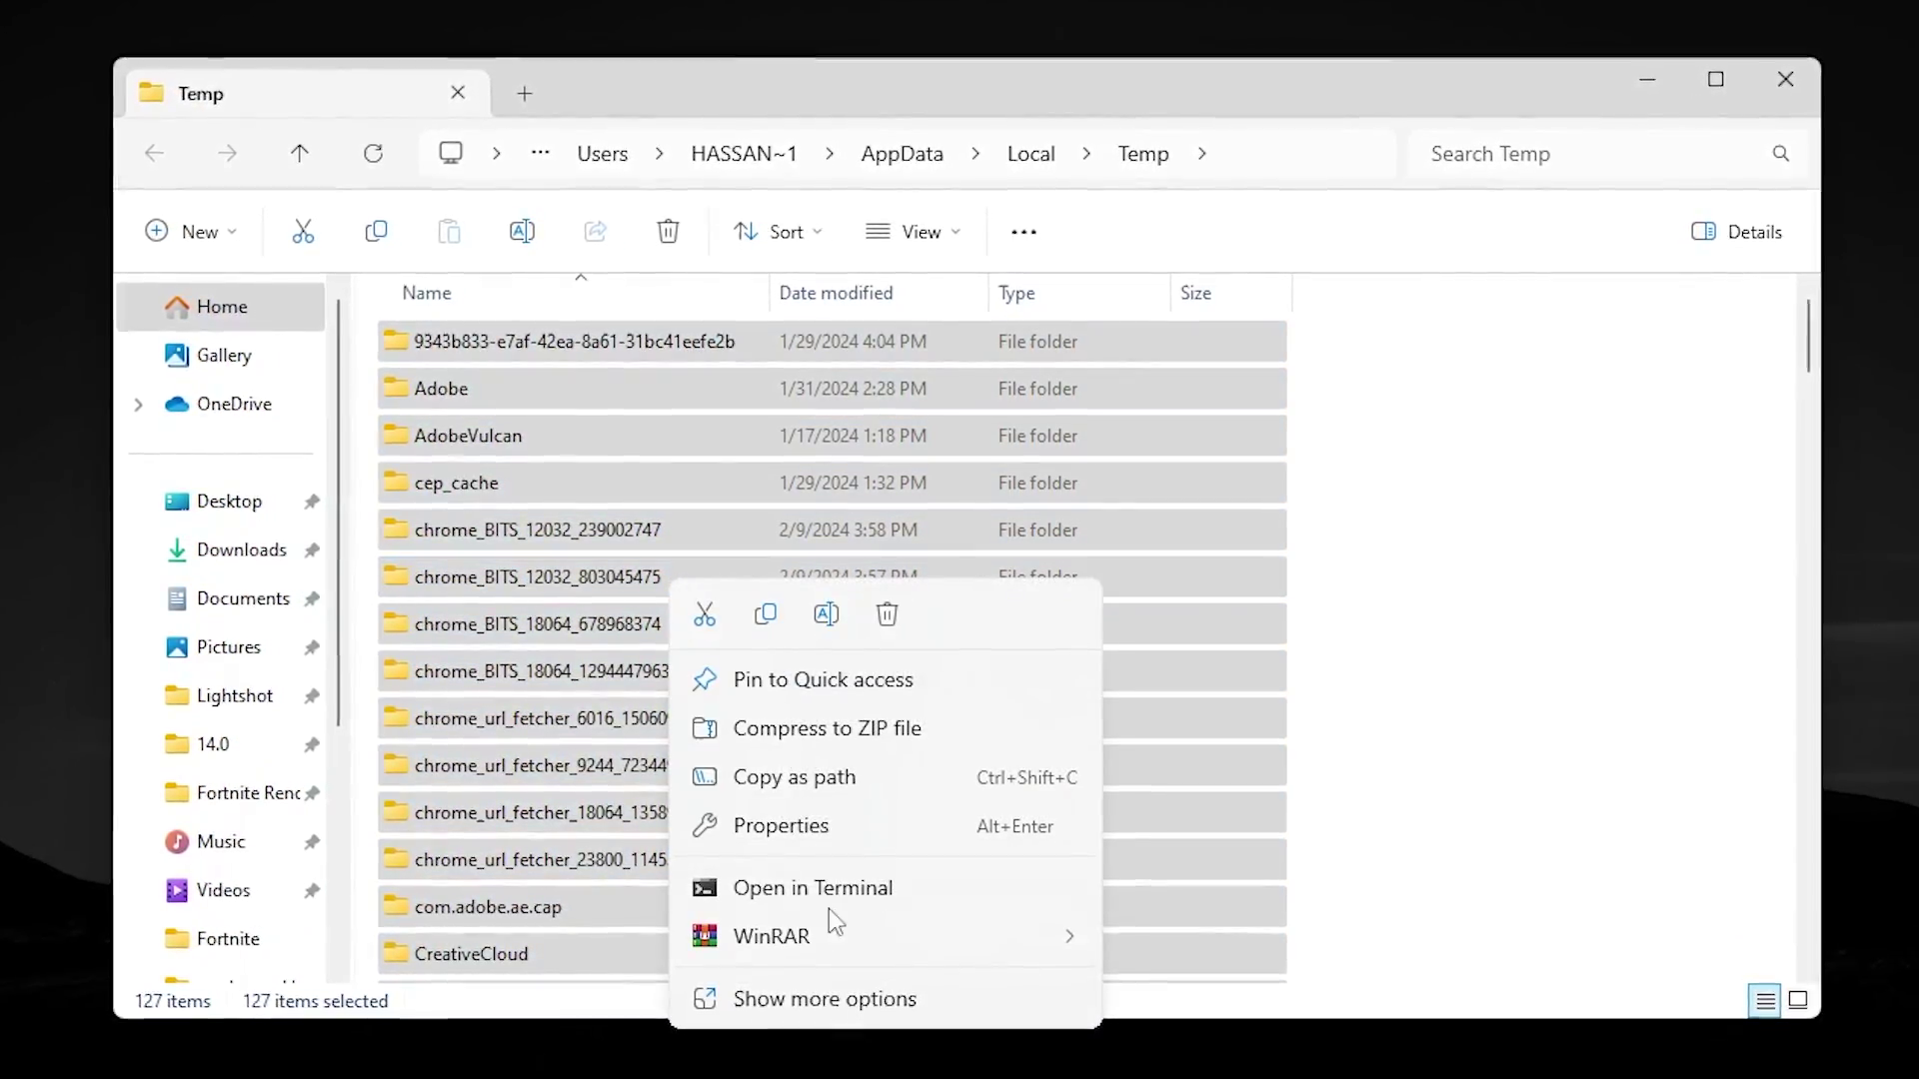
pyautogui.click(803, 1002)
pyautogui.click(640, 1066)
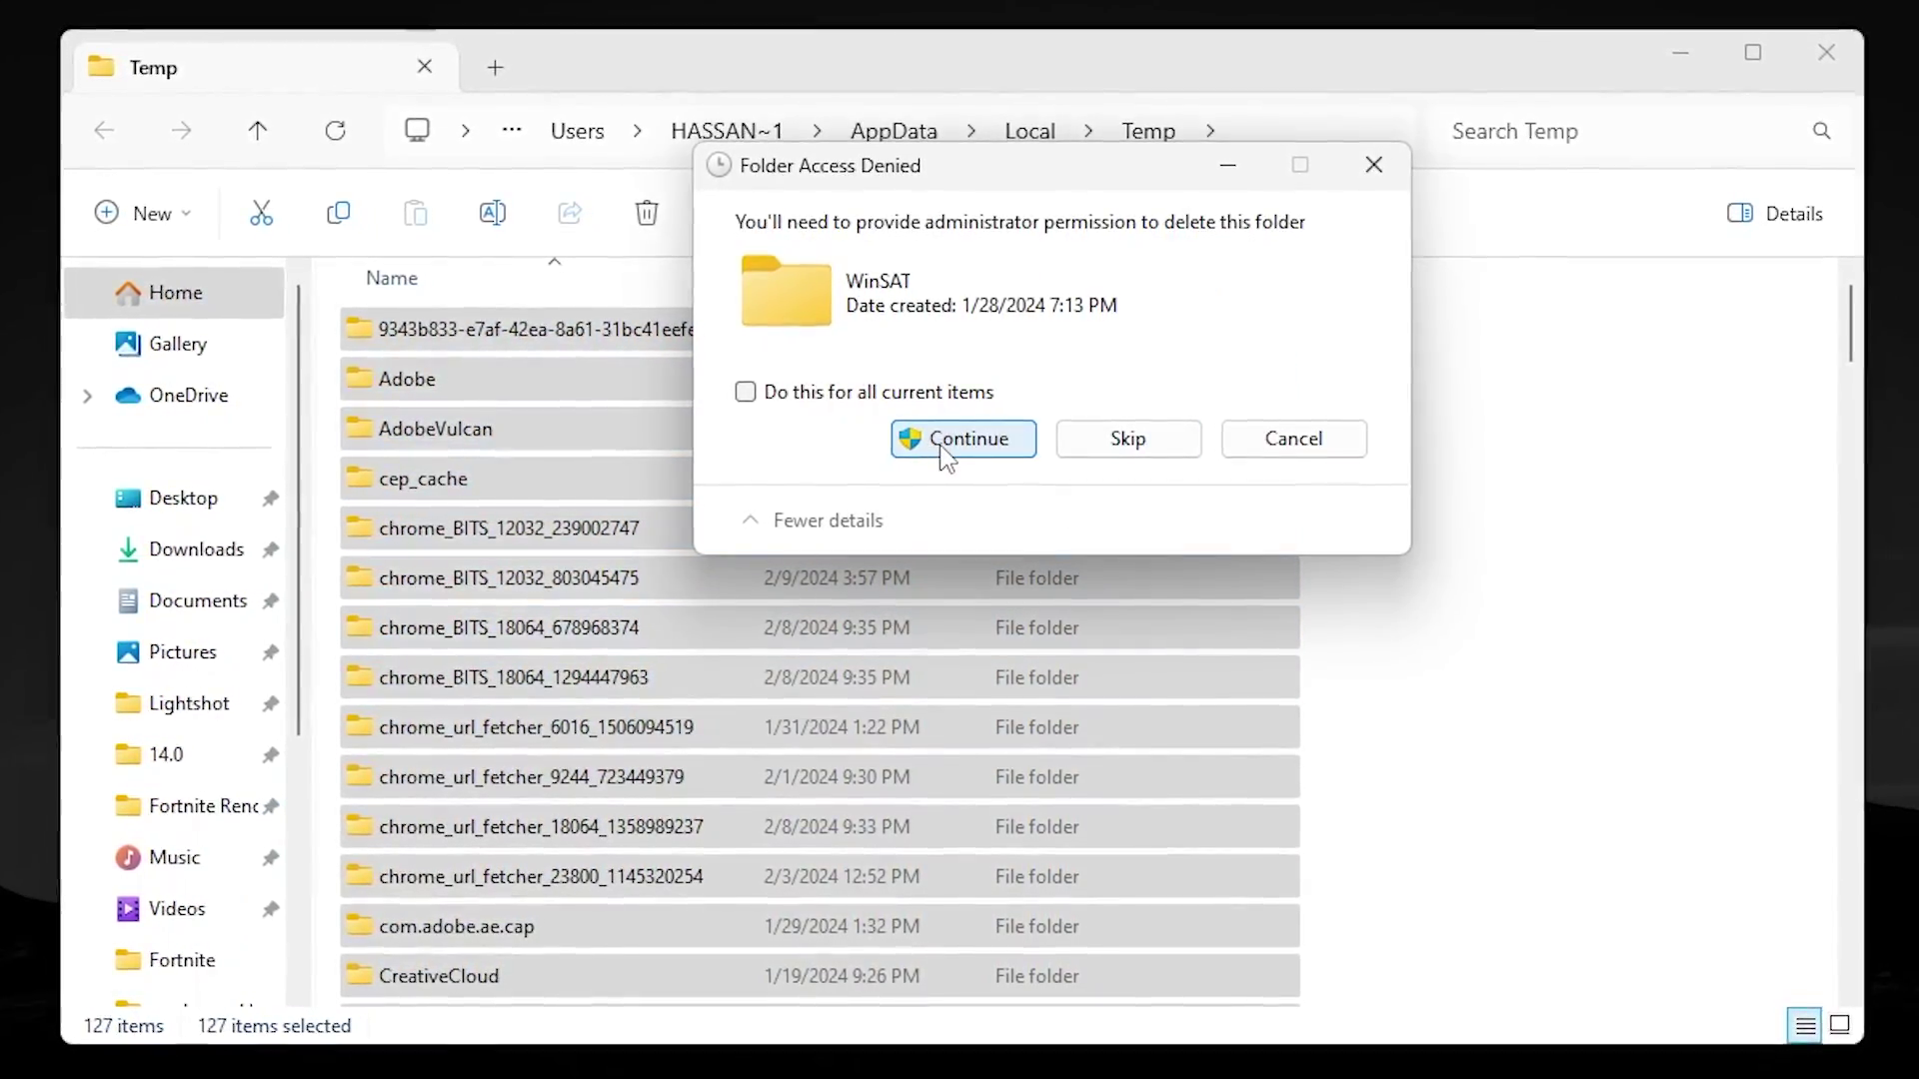
pyautogui.click(961, 441)
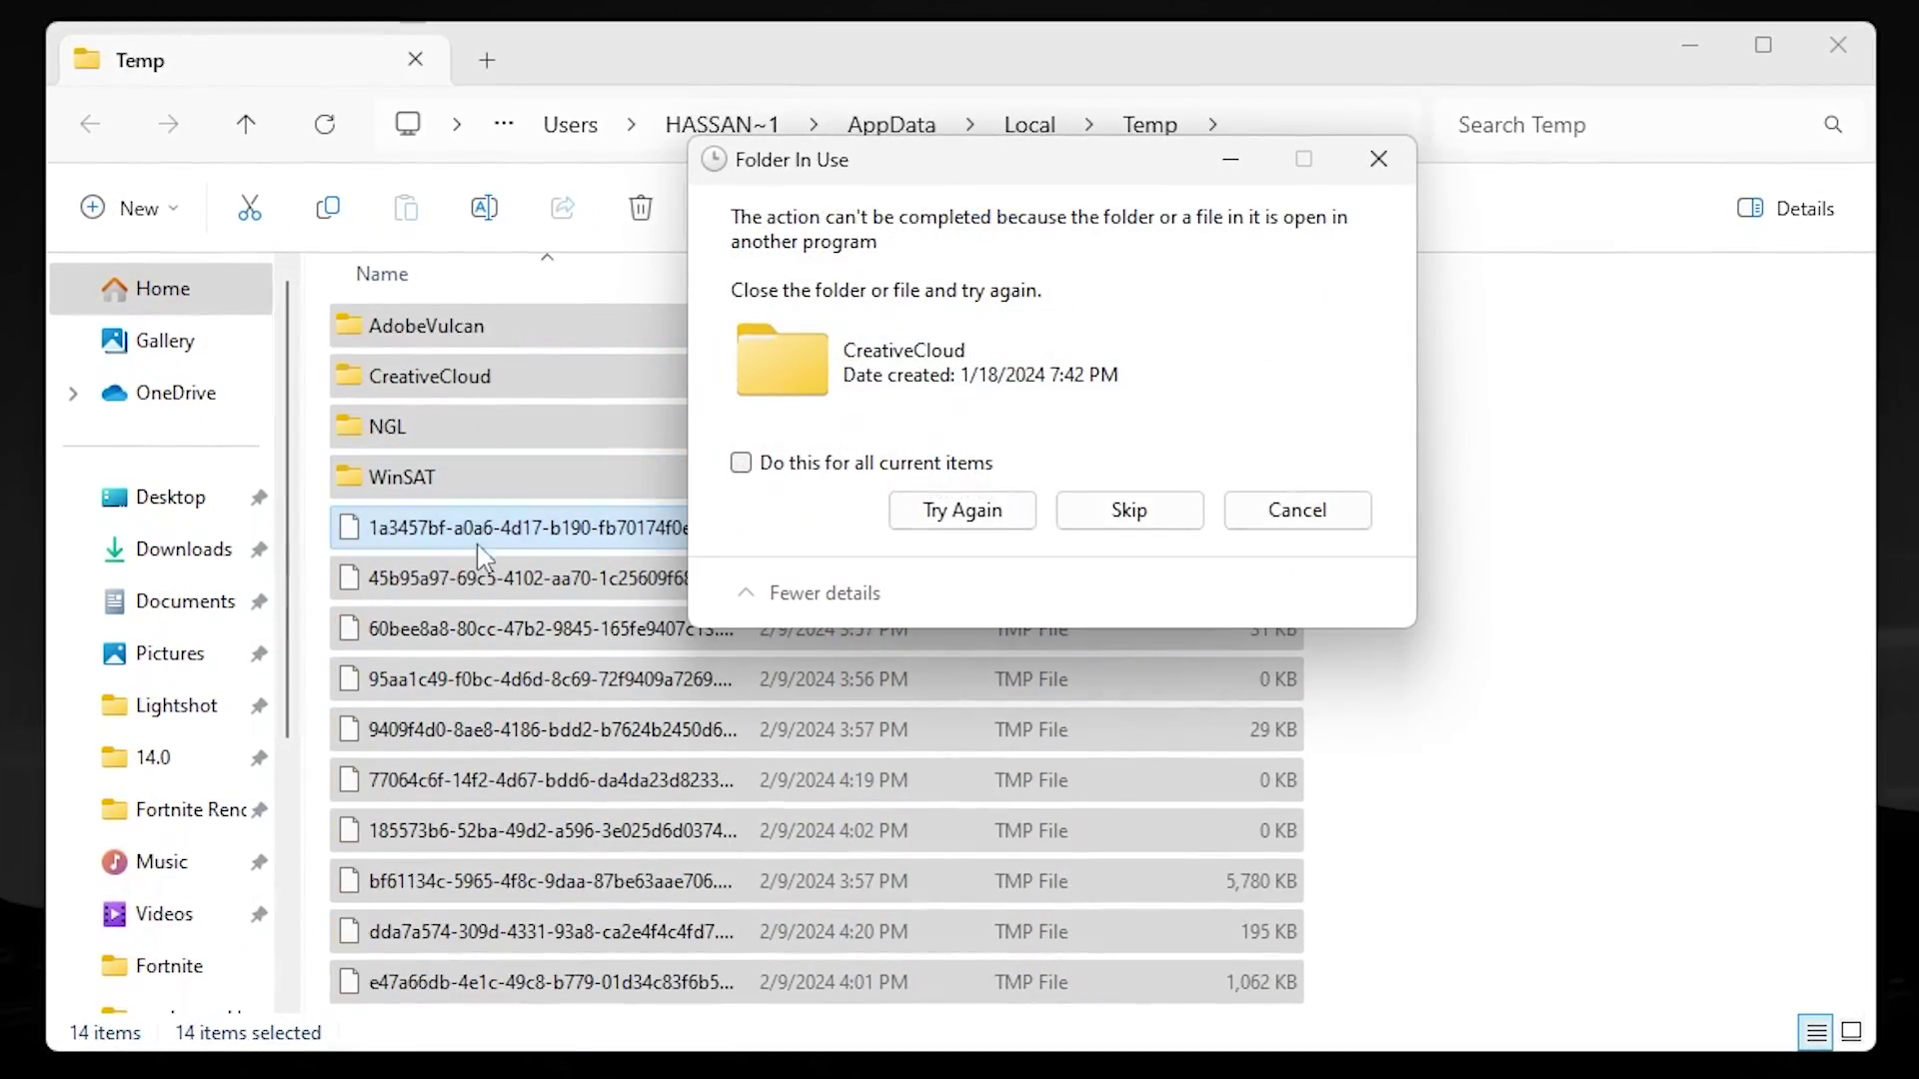
pyautogui.click(1330, 517)
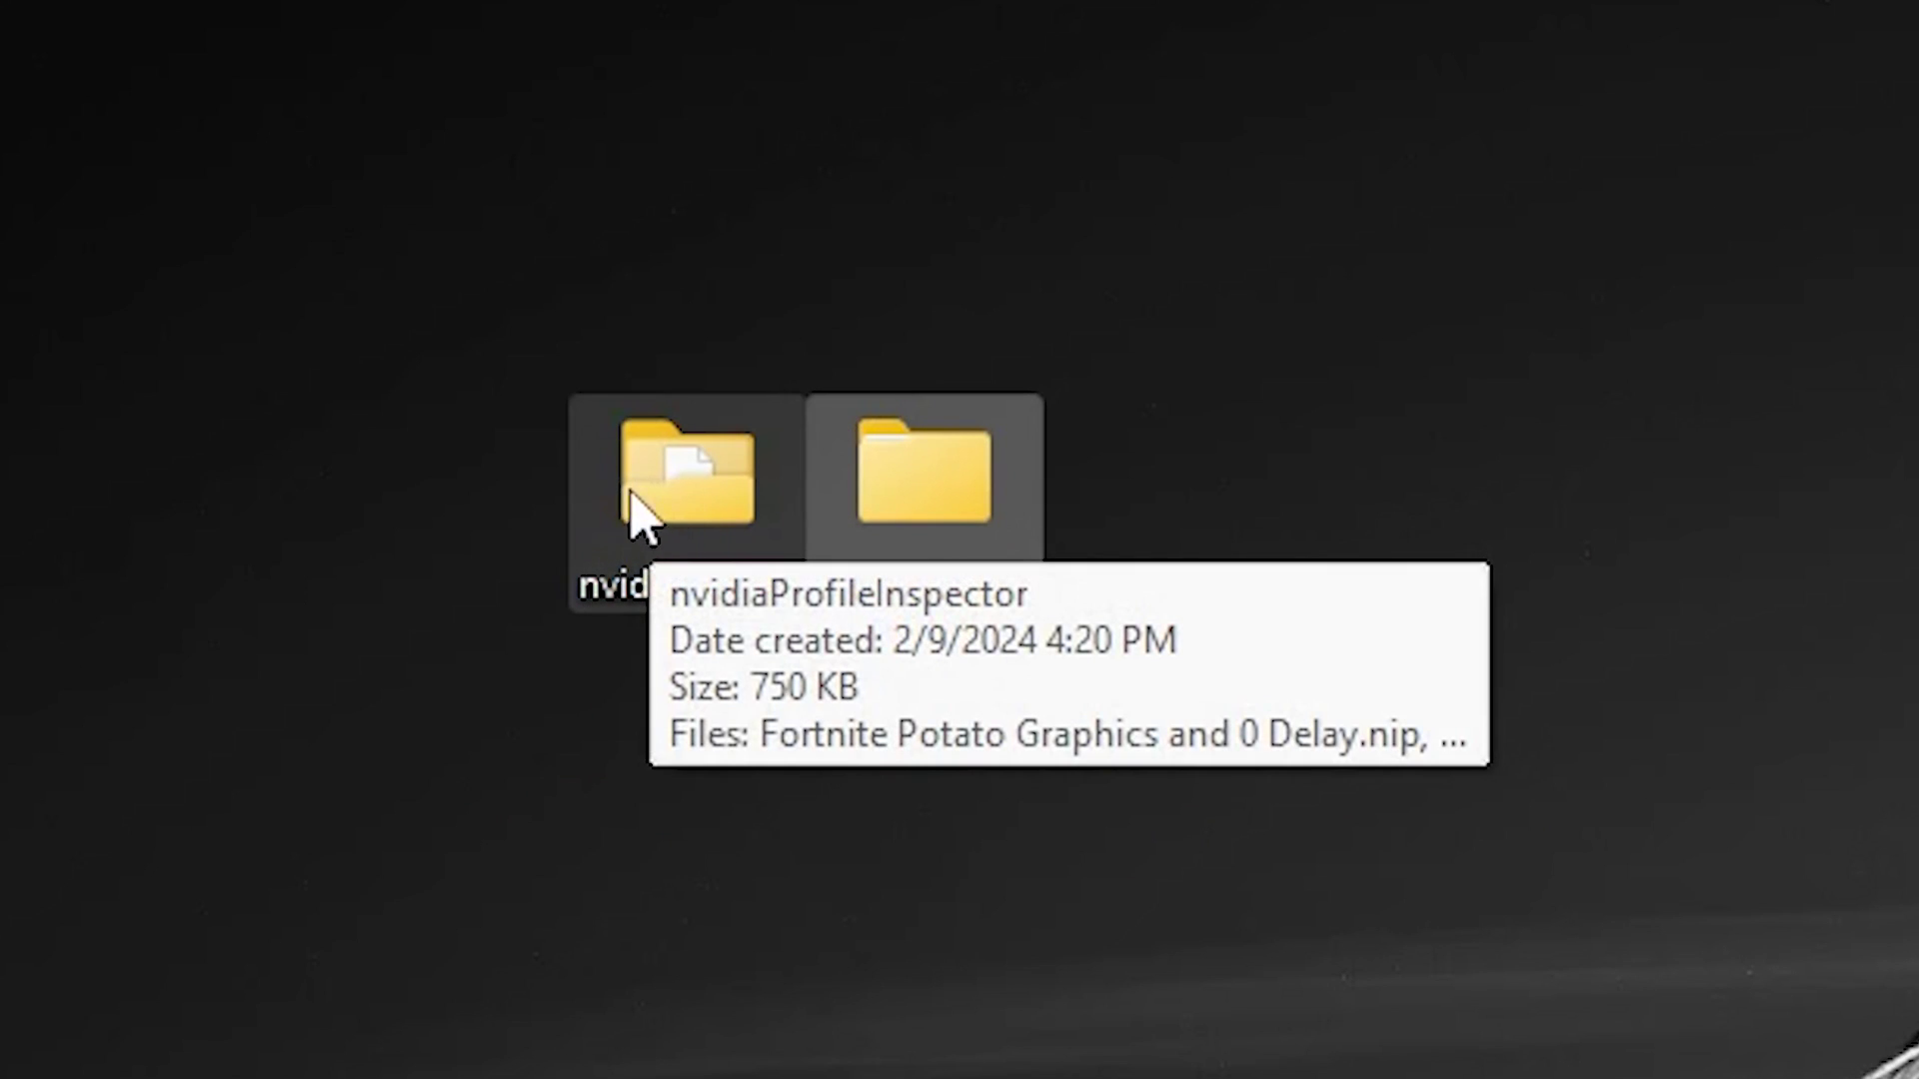
# Open the nvidiaProfileInspector folder and run nvidiaProfileInspector.exe as administrator
pyautogui.doubleClick(645, 495)
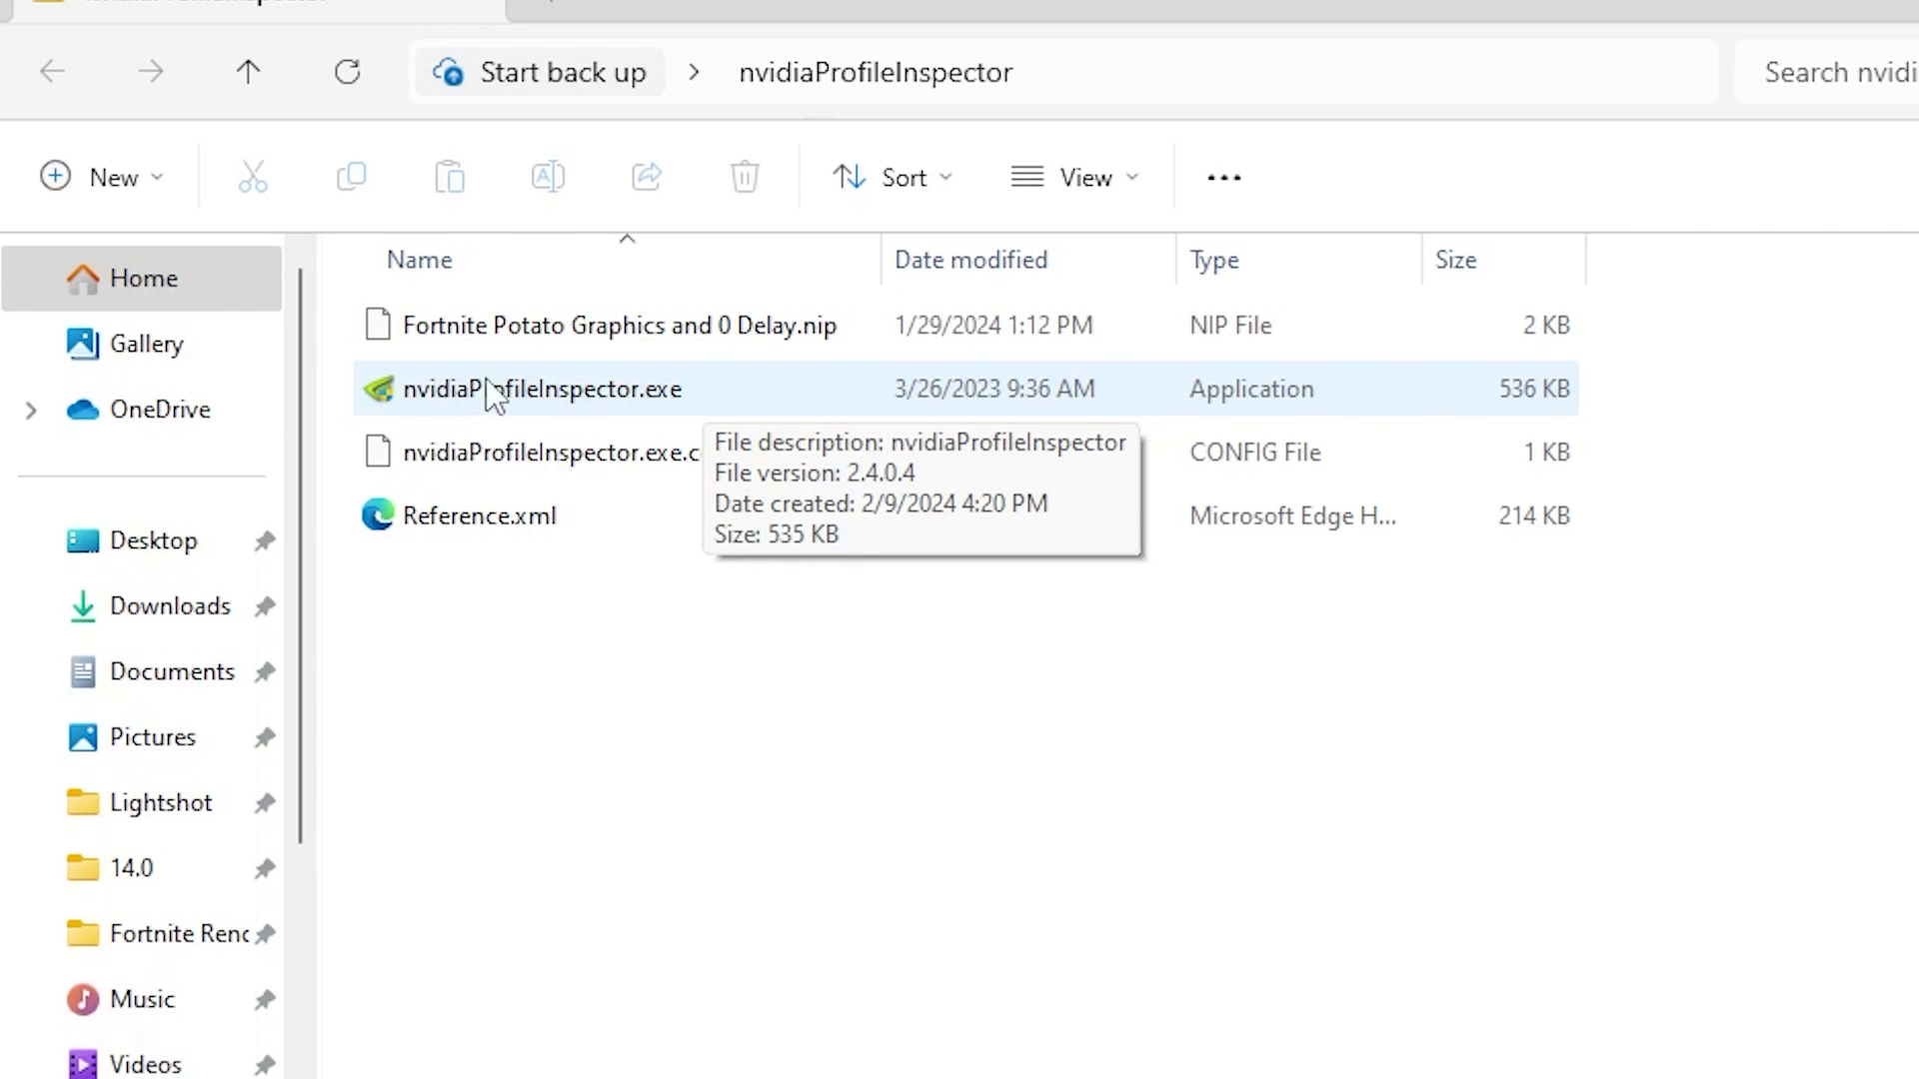
pyautogui.doubleClick(624, 398)
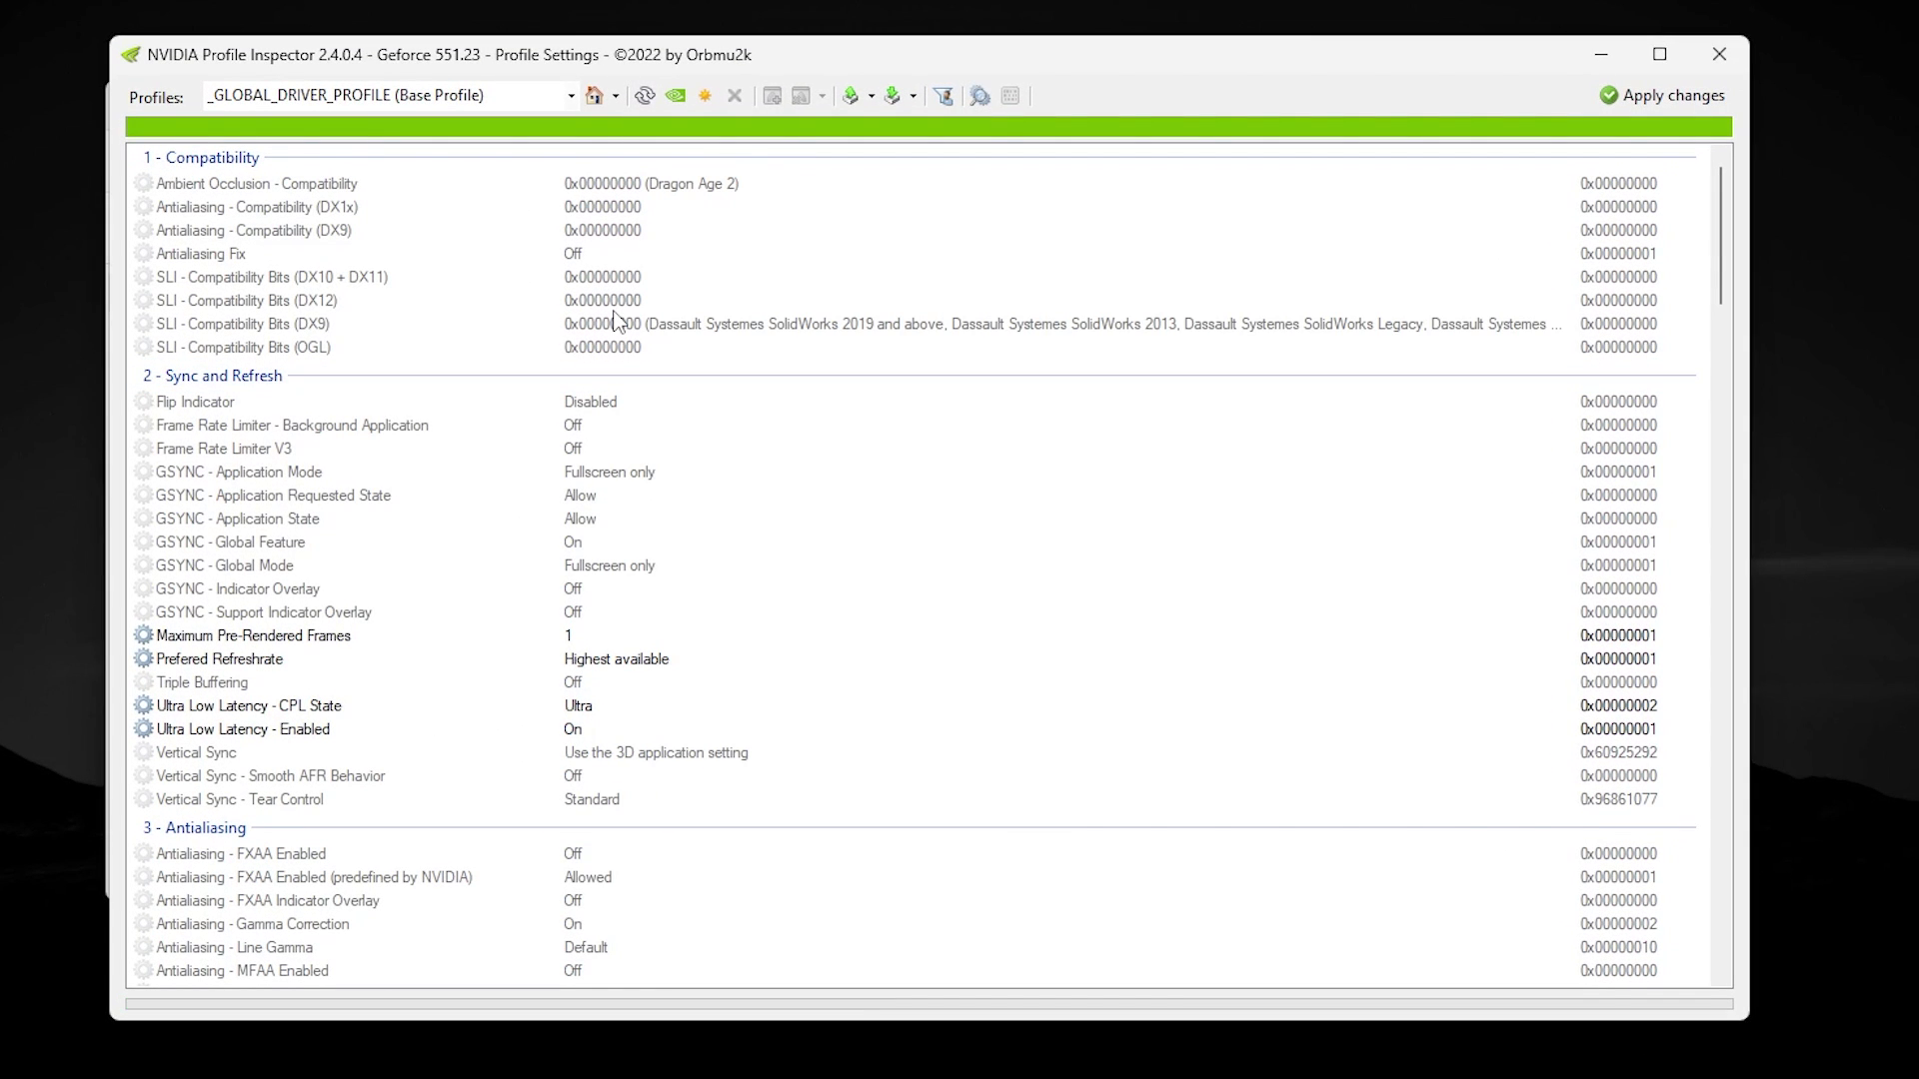
# Search 'fort' in the Profiles box and load the Fortnite profile
pyautogui.click(496, 98)
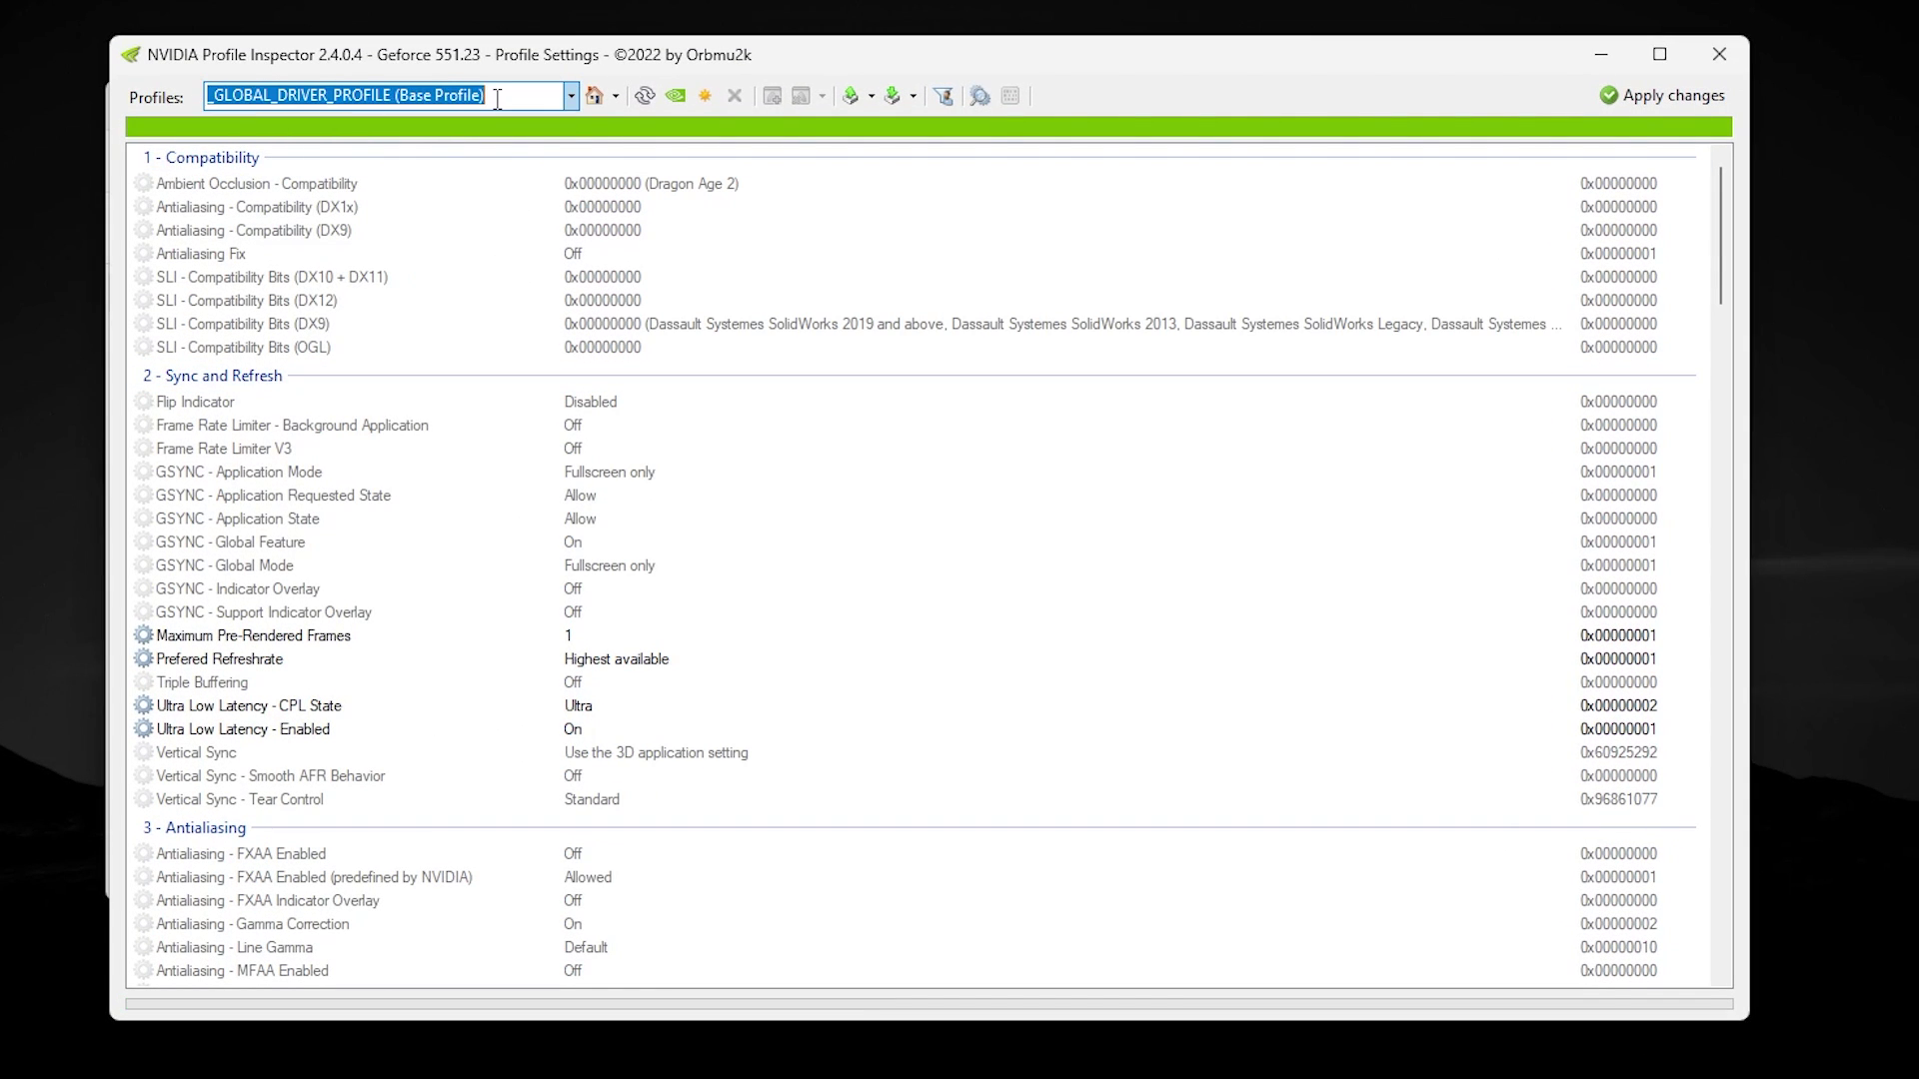
pyautogui.write('fort')
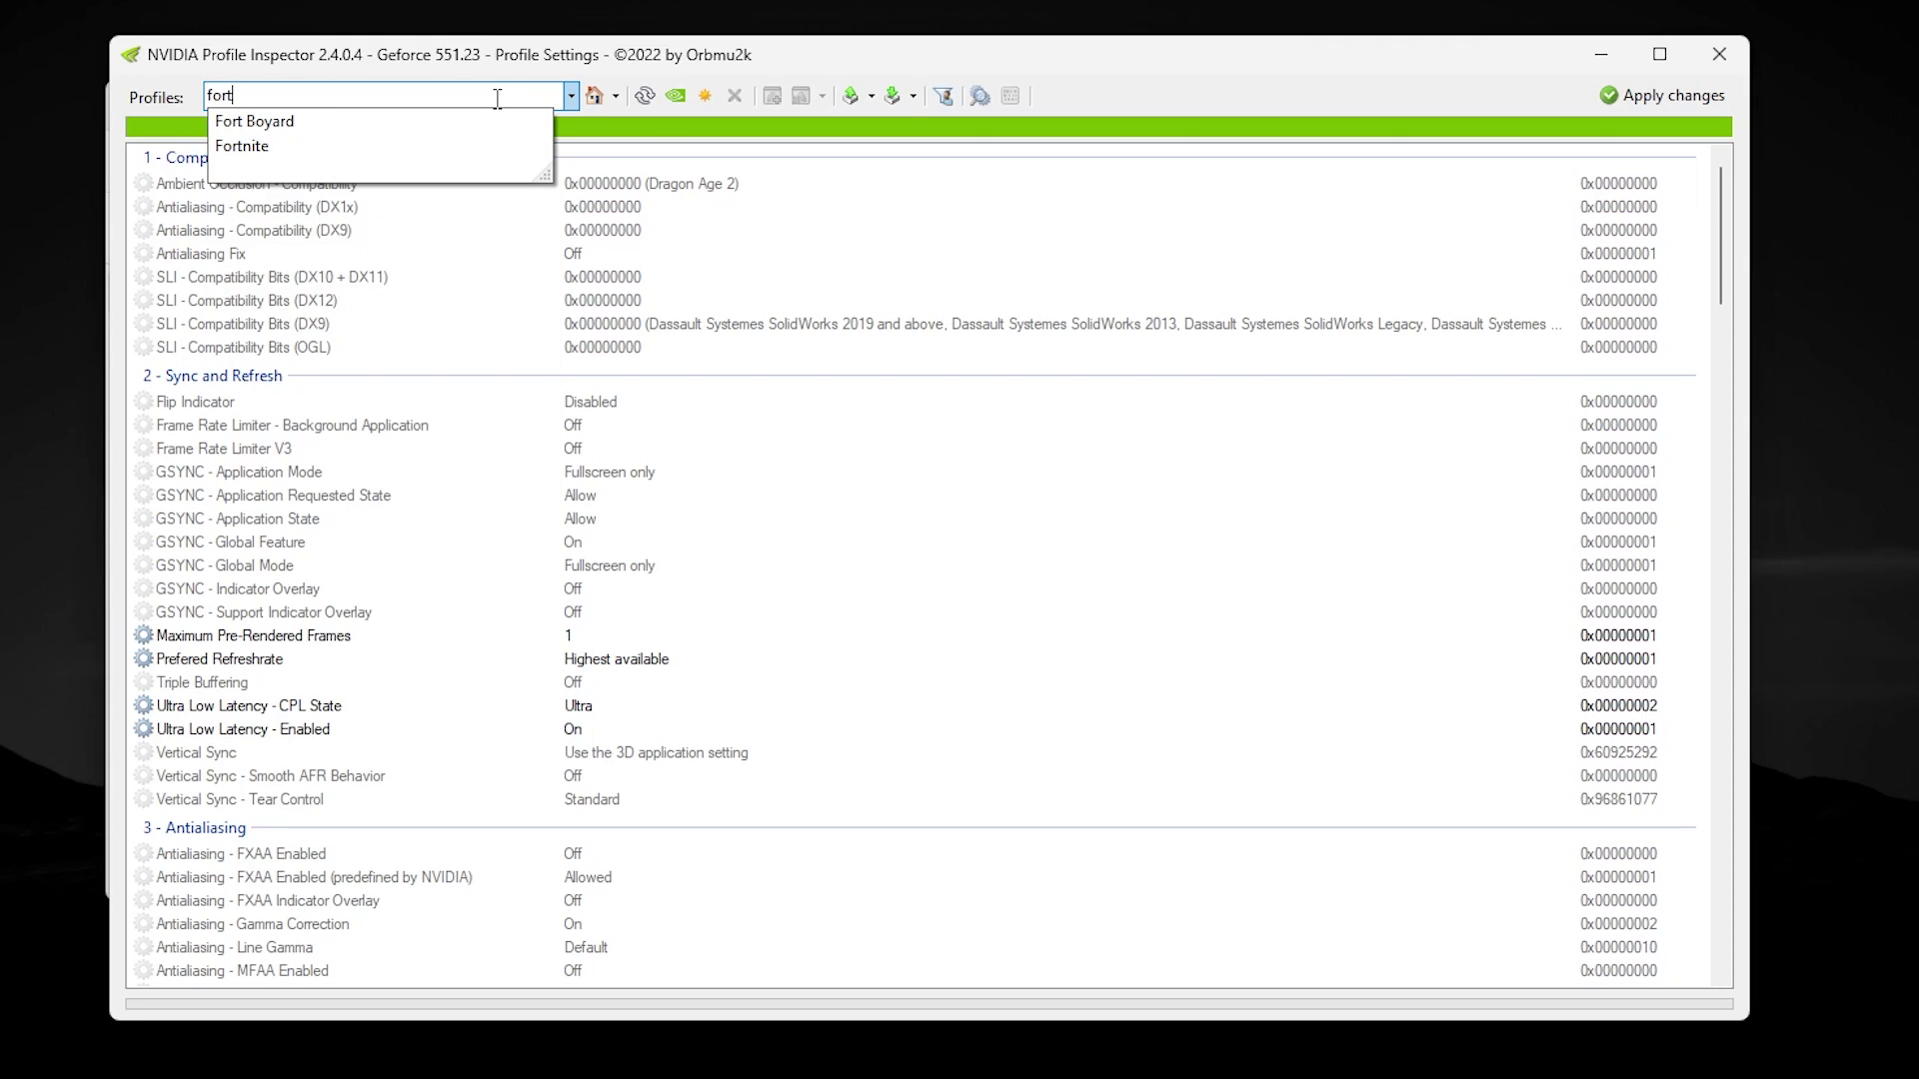
pyautogui.click(241, 150)
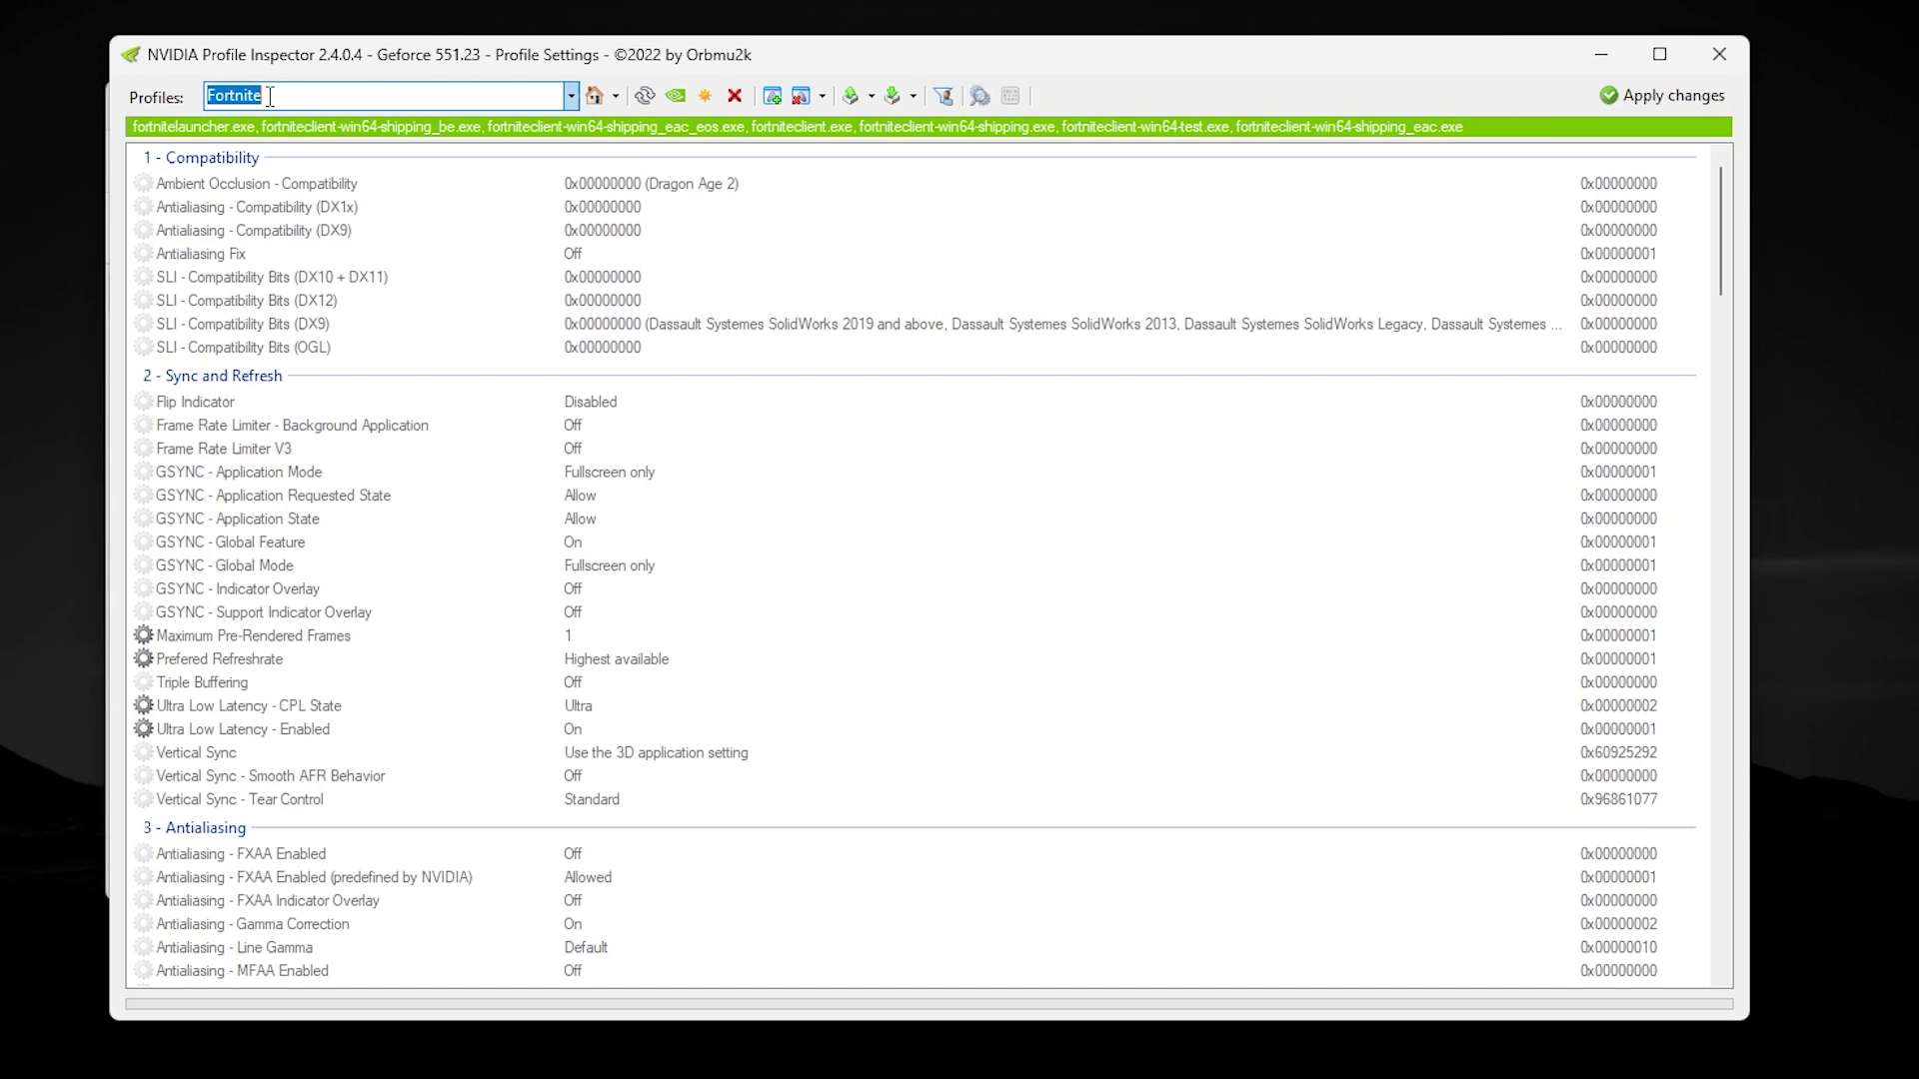
# Scroll down to the 4 - Texture Filtering section, where both LOD Bias entries read +1.0000
pyautogui.scroll(-5, 528, 427)
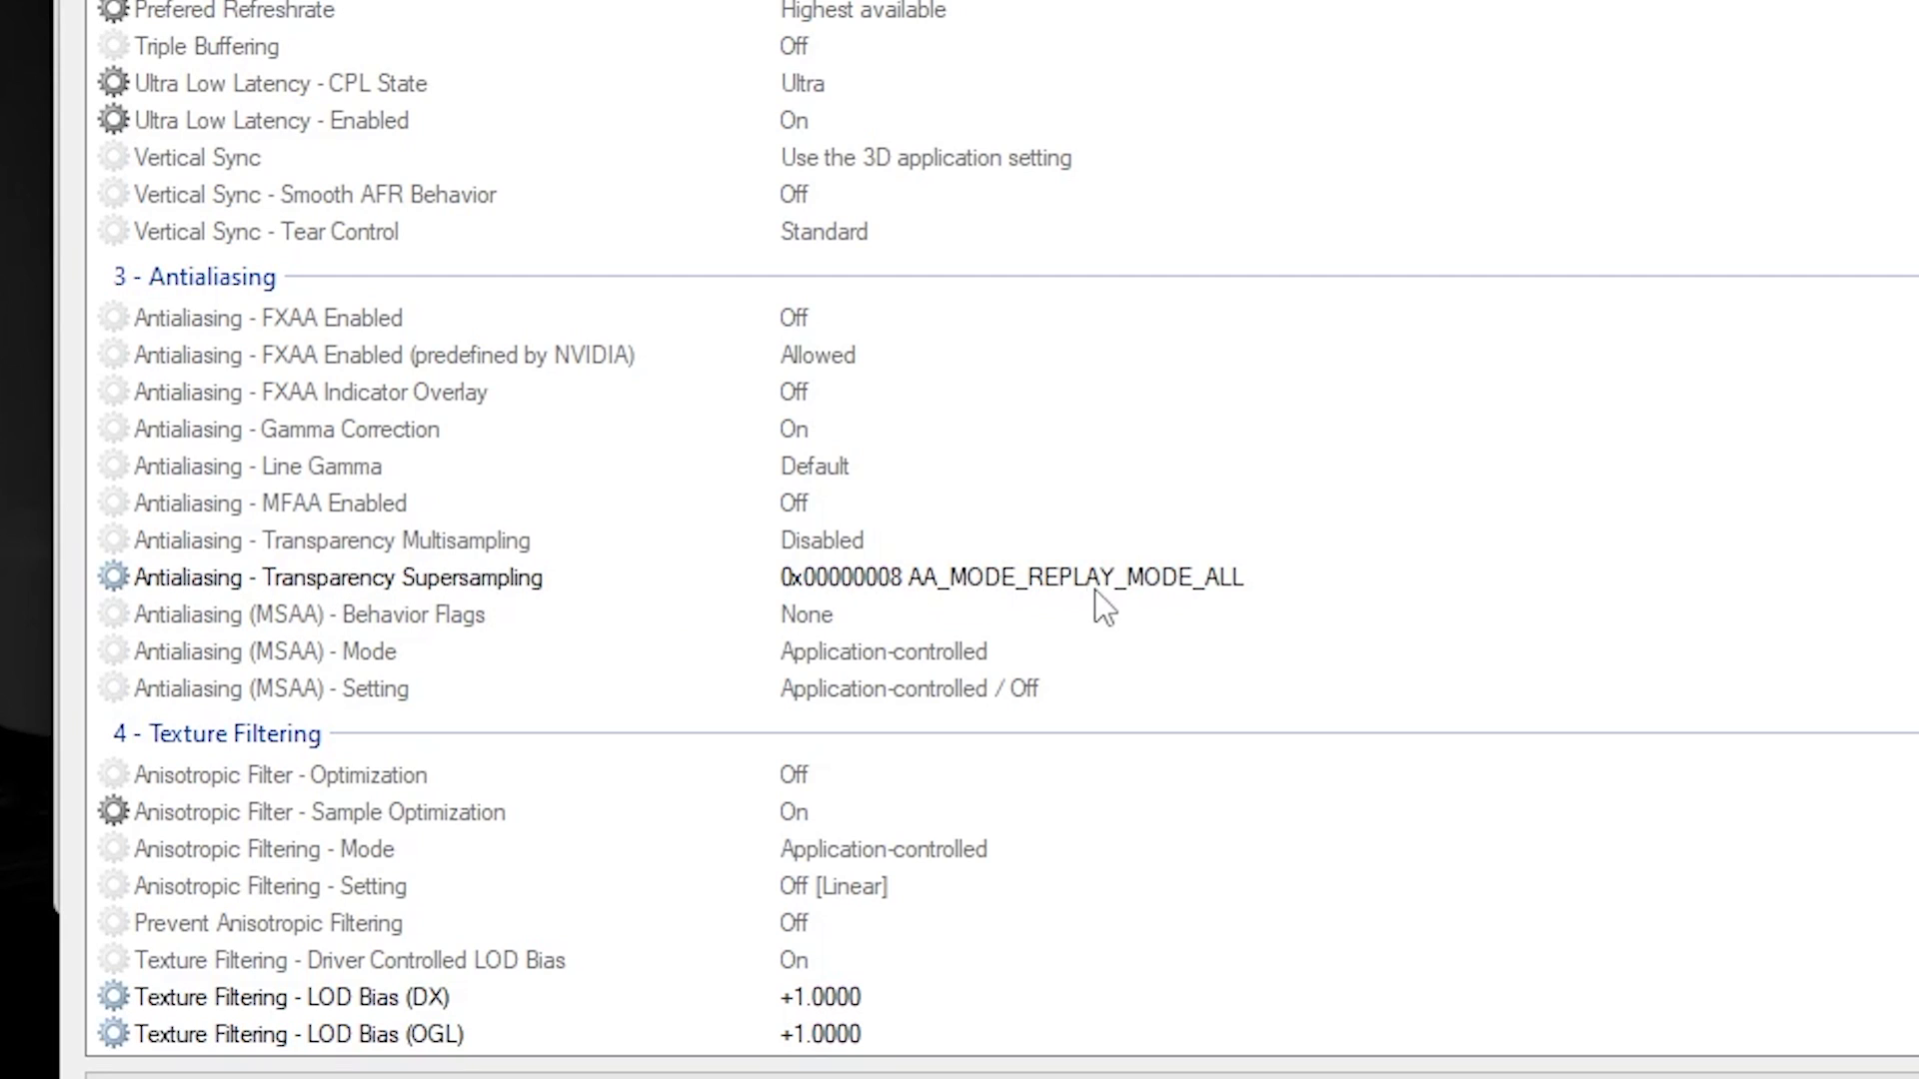
pyautogui.scroll(-2, 621, 591)
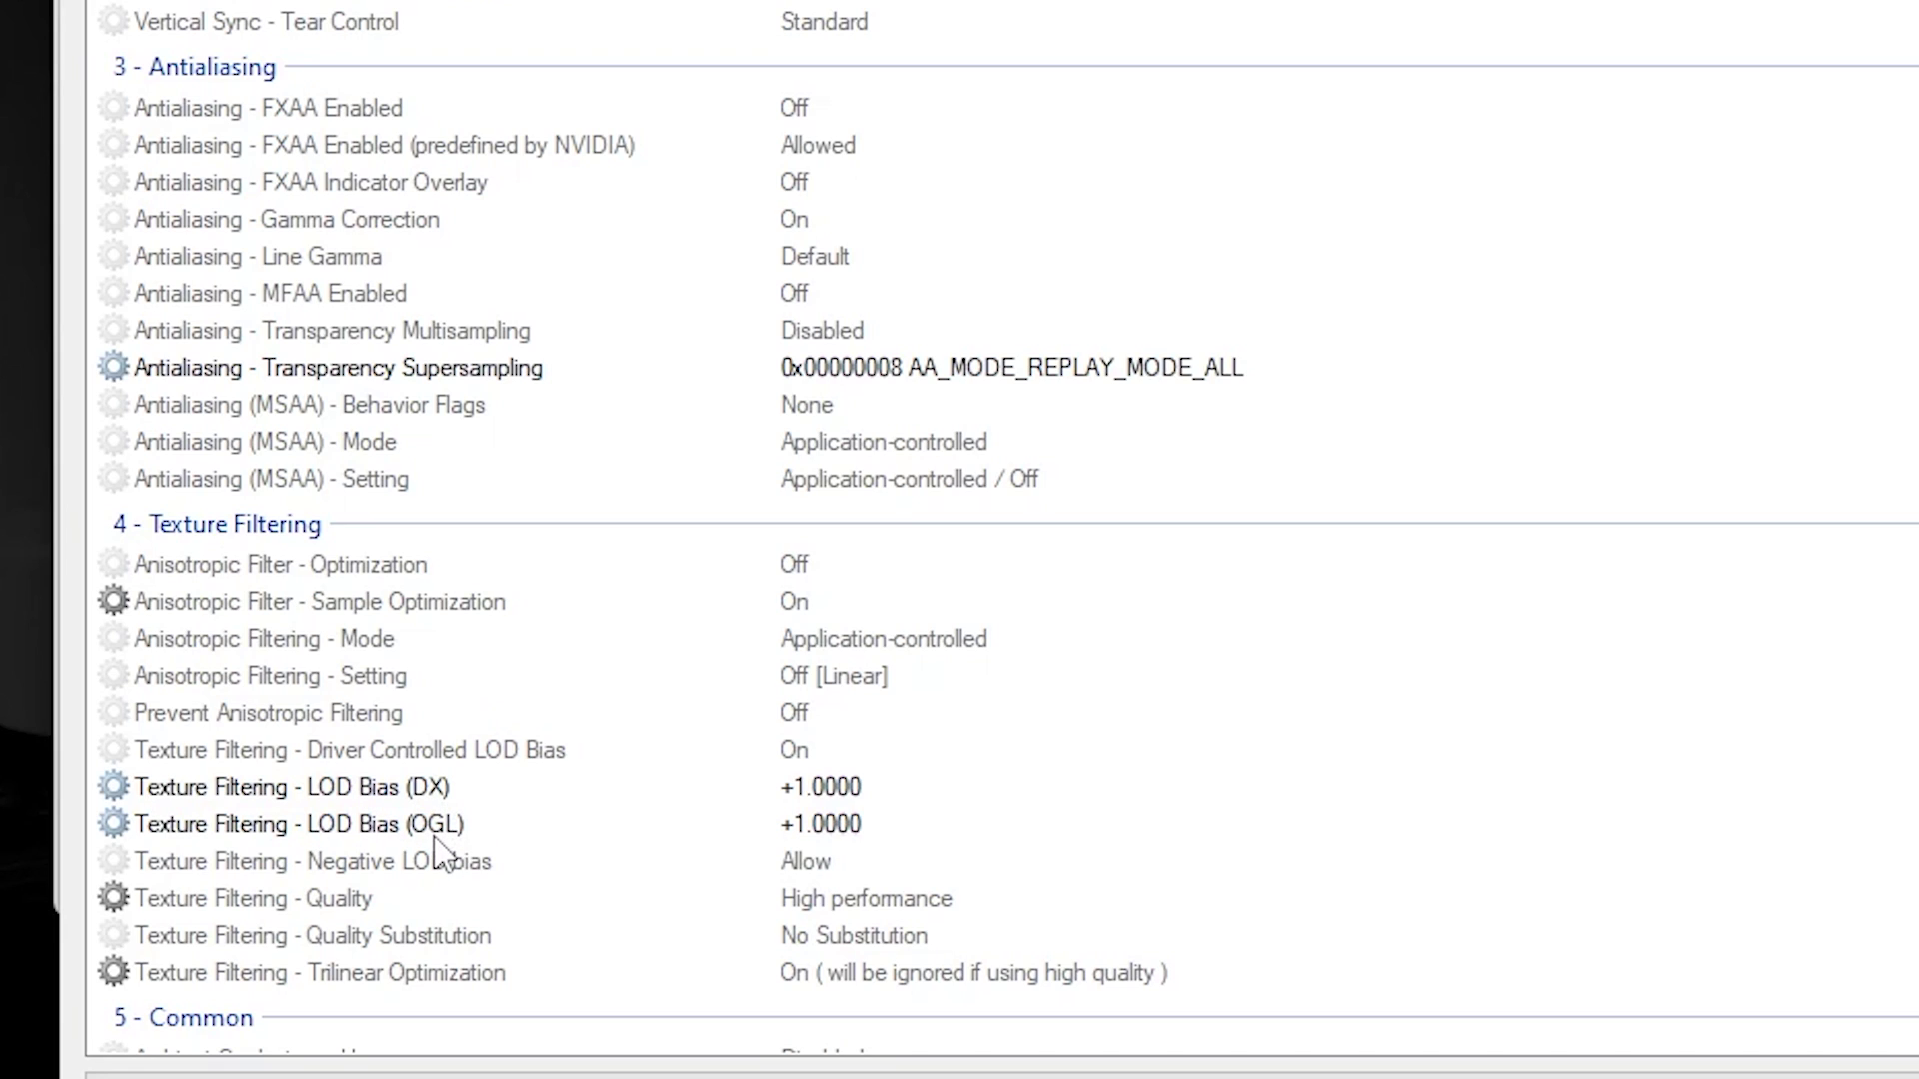
# Raise LOD Bias (OGL) and LOD Bias (DX) from +1.0000 to +2.0000 and apply the changes
pyautogui.click(1048, 786)
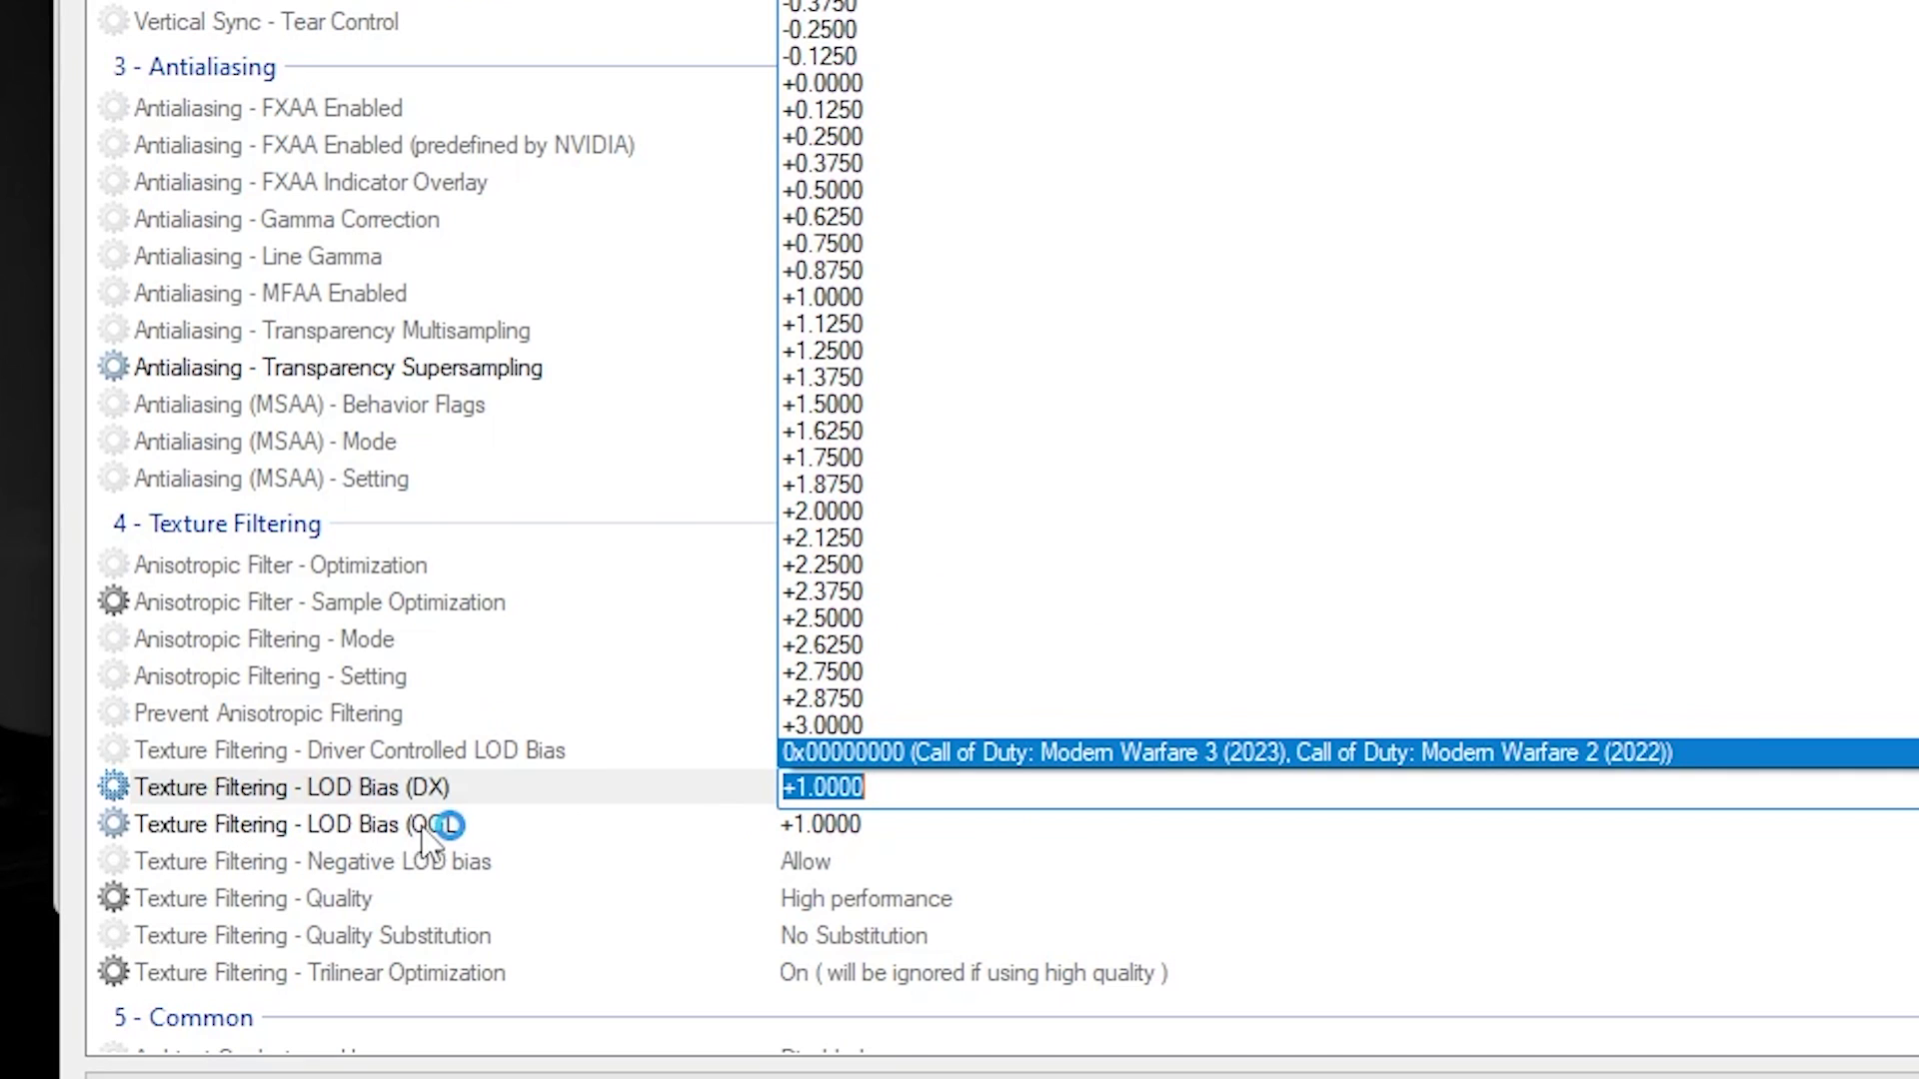
pyautogui.click(971, 832)
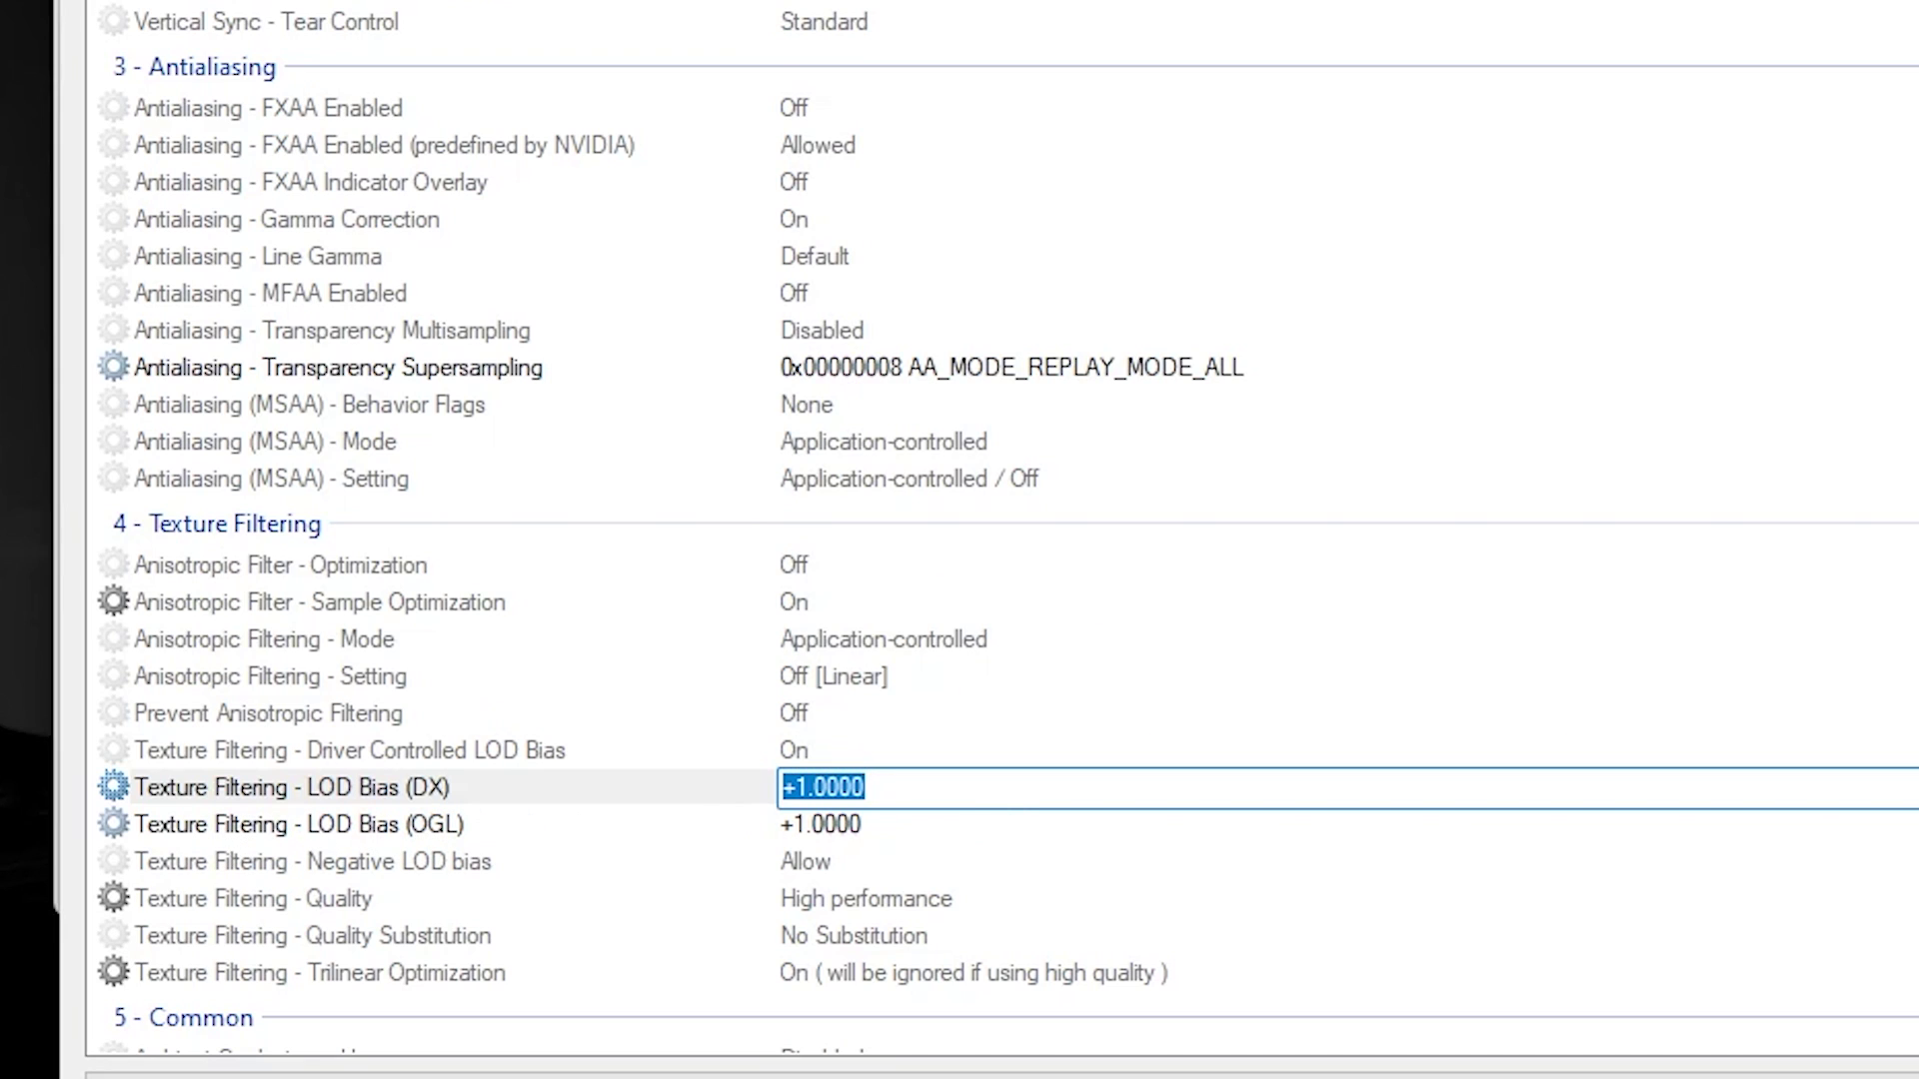
pyautogui.click(850, 824)
pyautogui.click(850, 824)
pyautogui.click(857, 446)
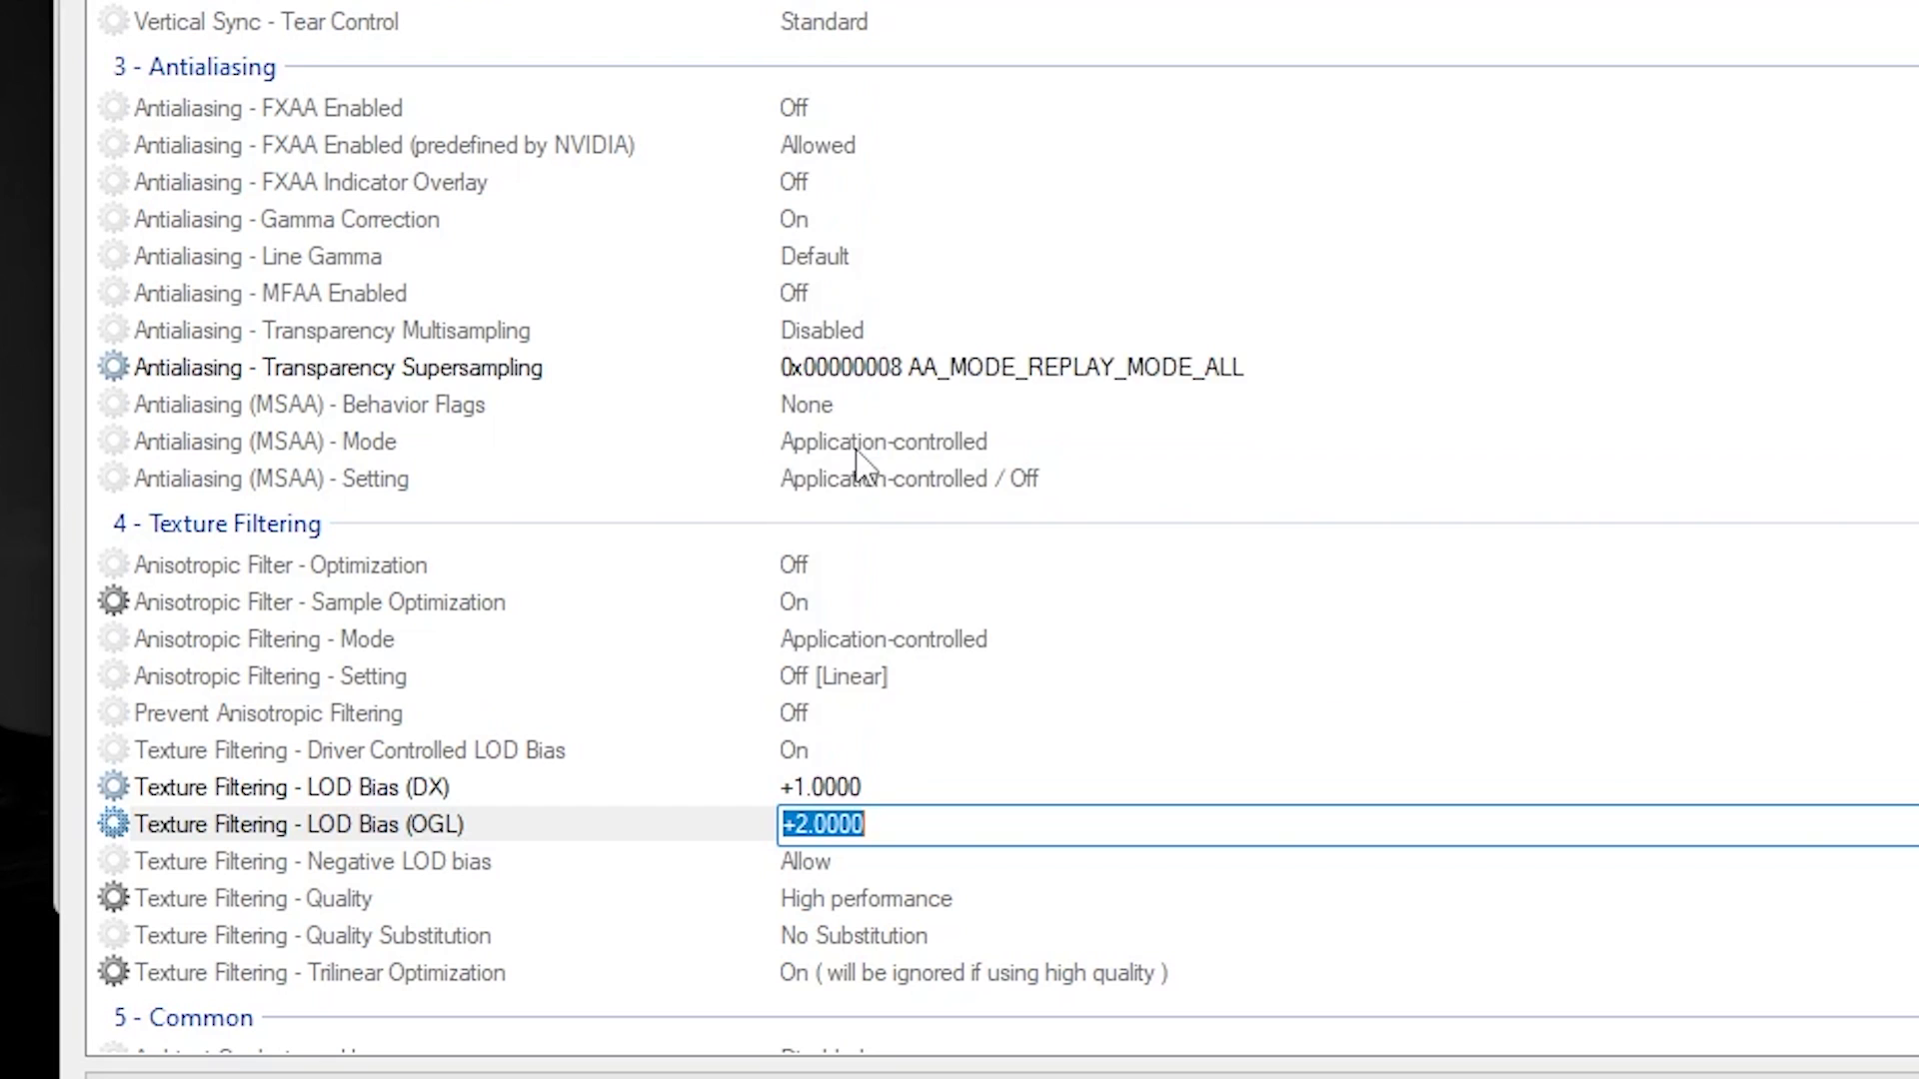
pyautogui.click(1599, 786)
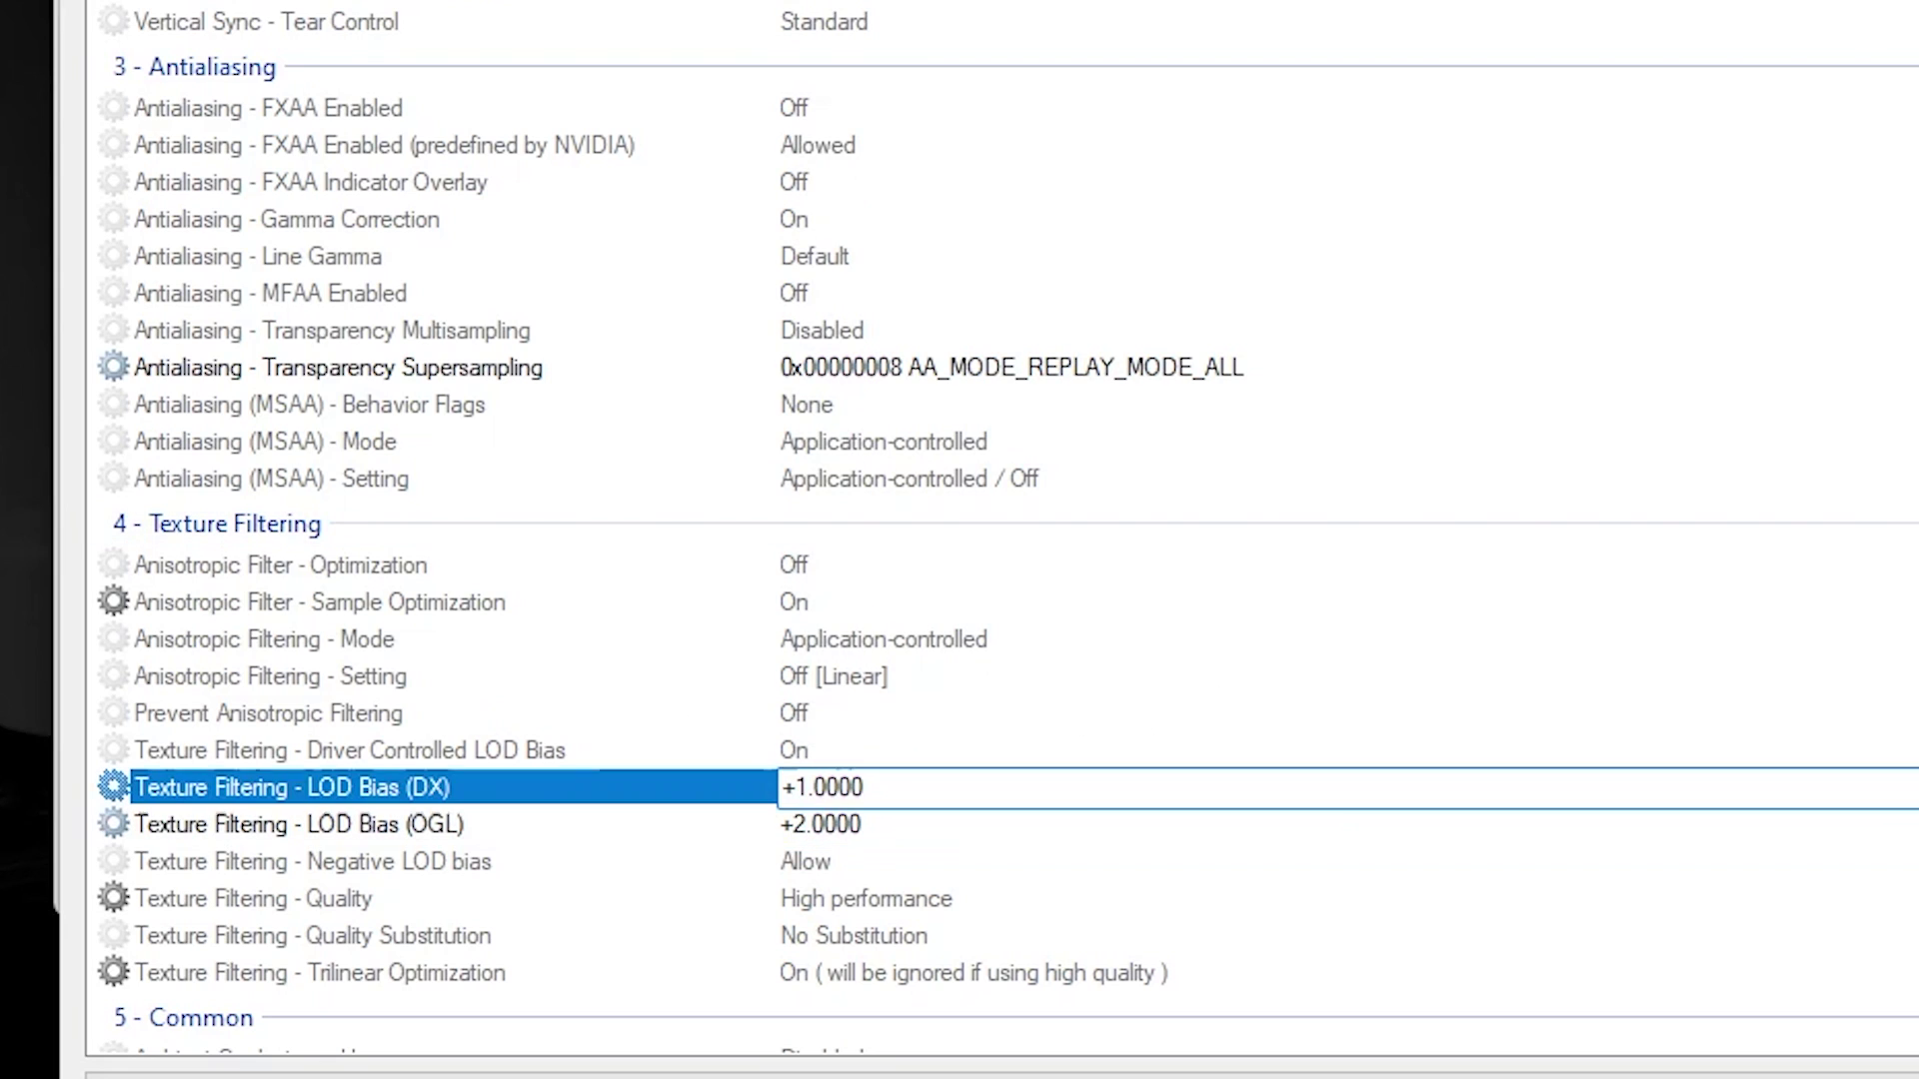
pyautogui.click(1599, 787)
pyautogui.click(914, 515)
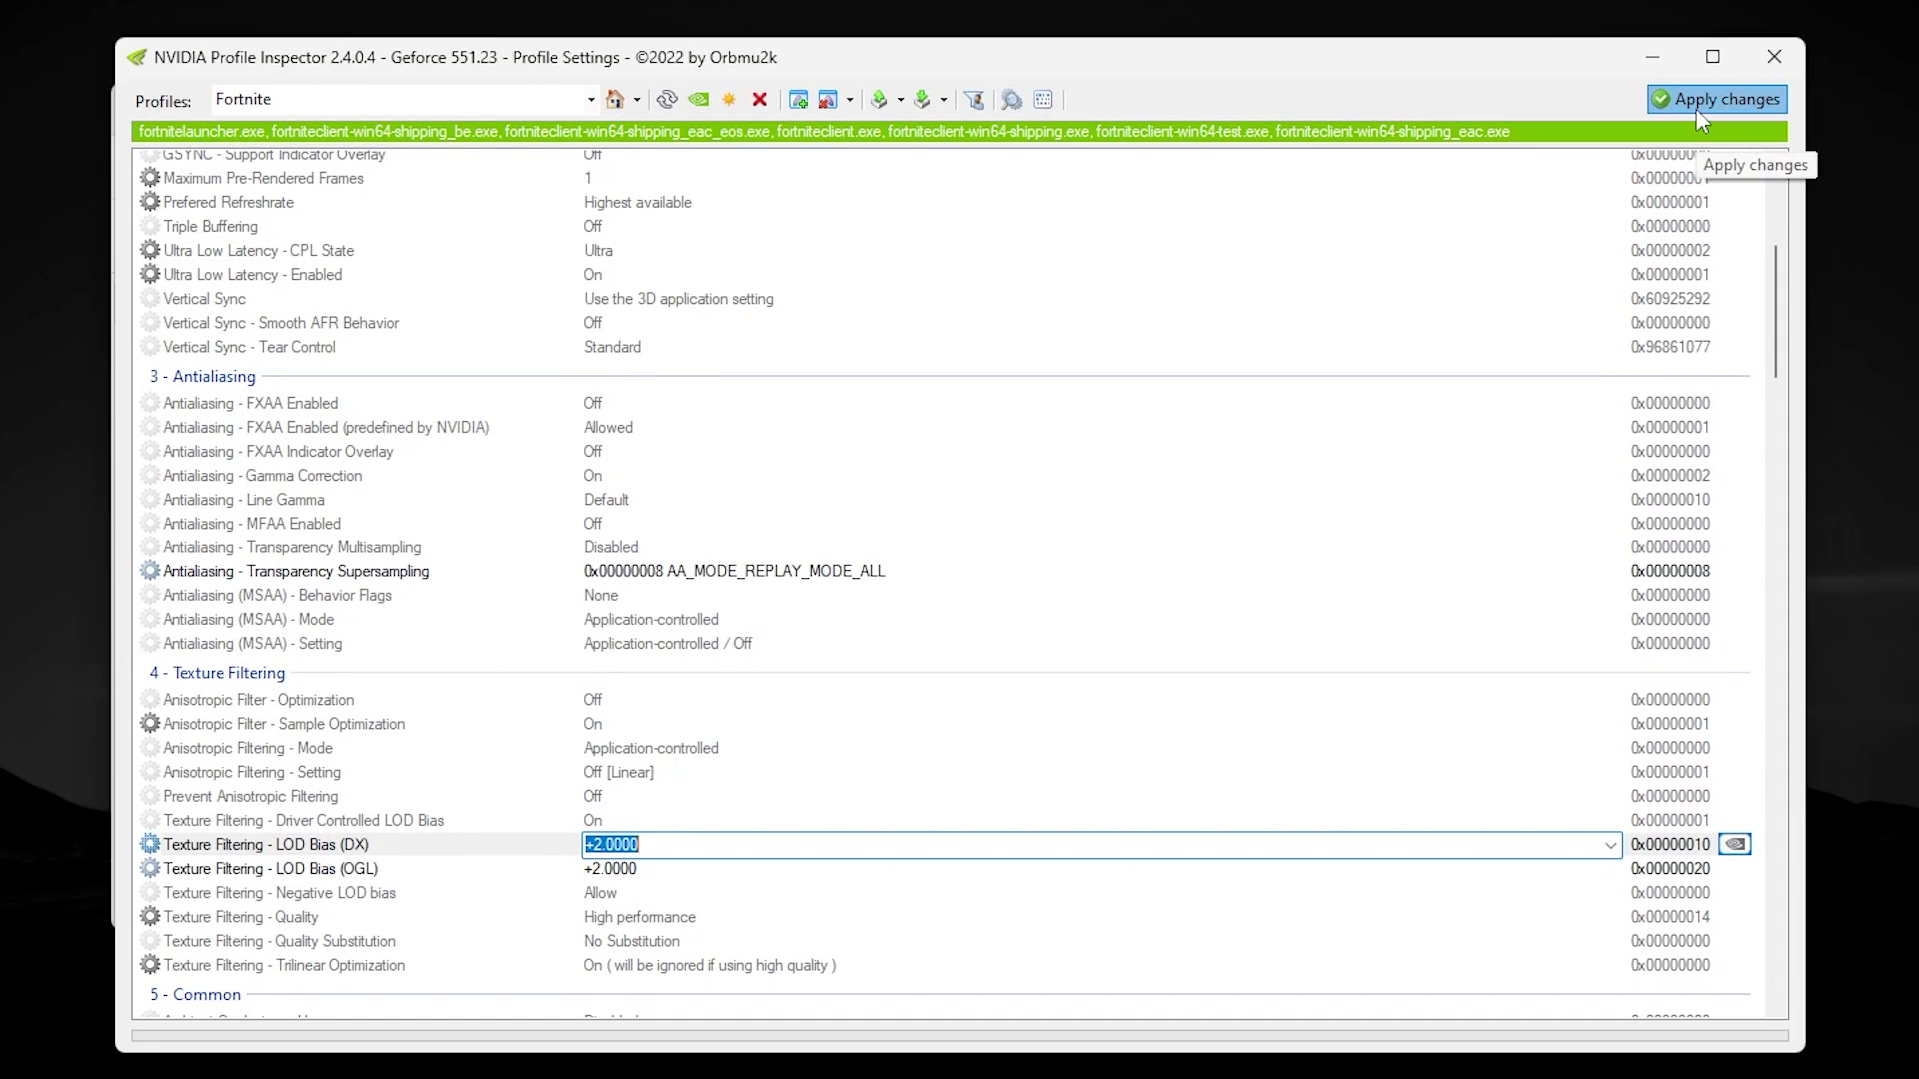
pyautogui.click(1715, 99)
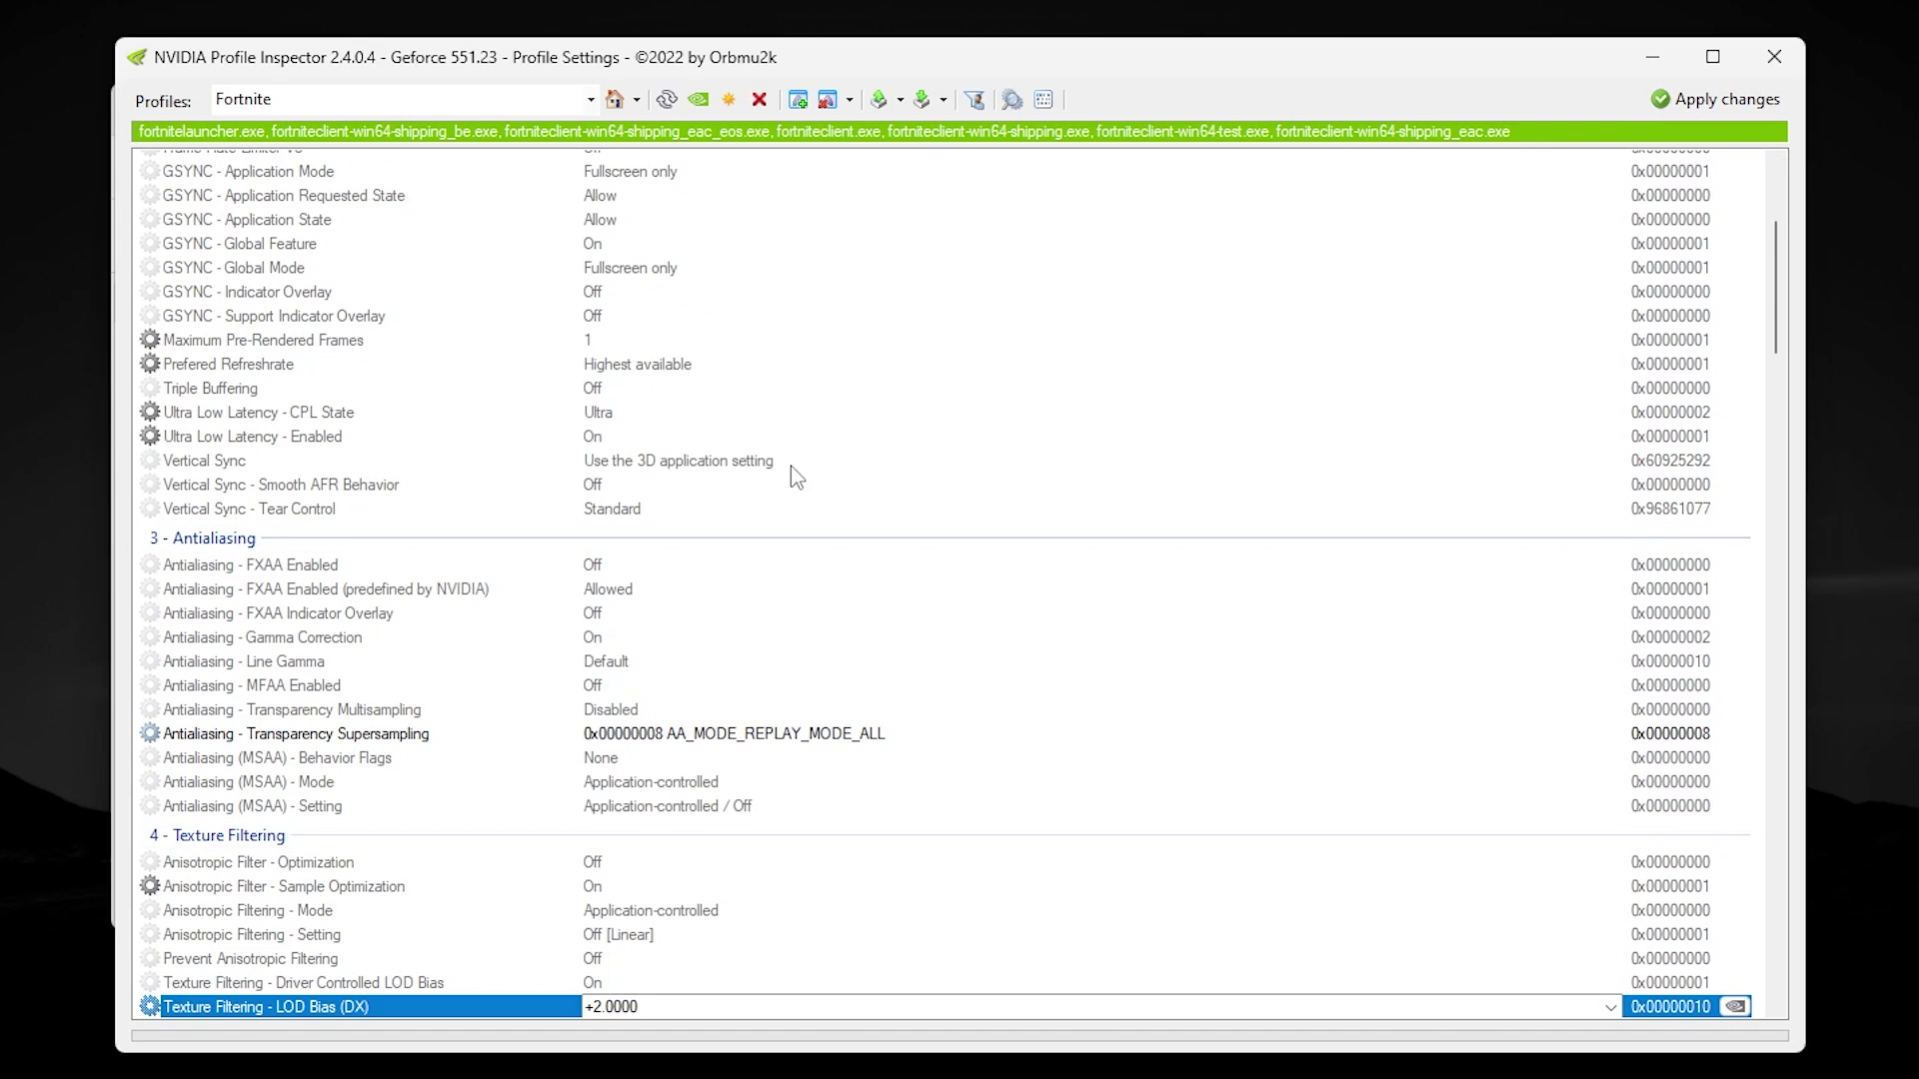
# Try Import profile(s), cancel the file dialog without importing, and re-apply the profile changes
pyautogui.click(941, 102)
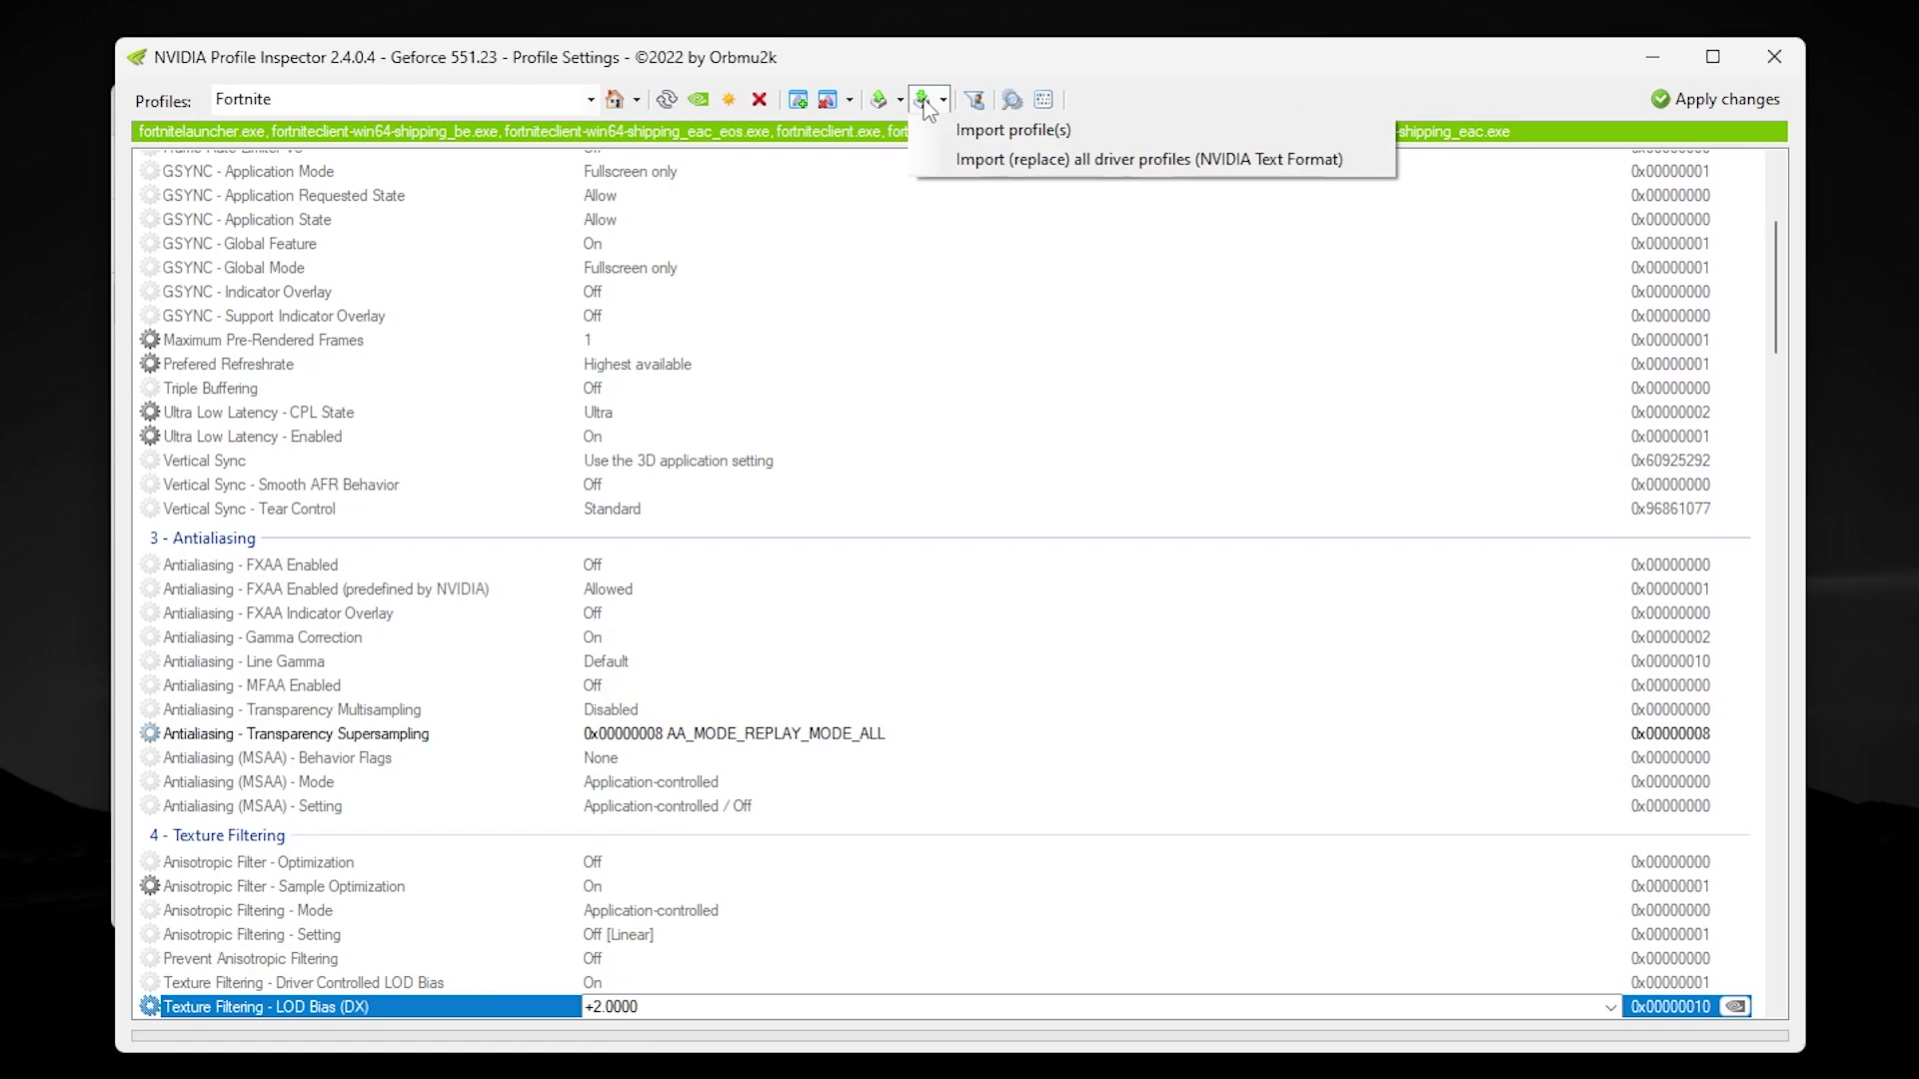
pyautogui.click(1048, 131)
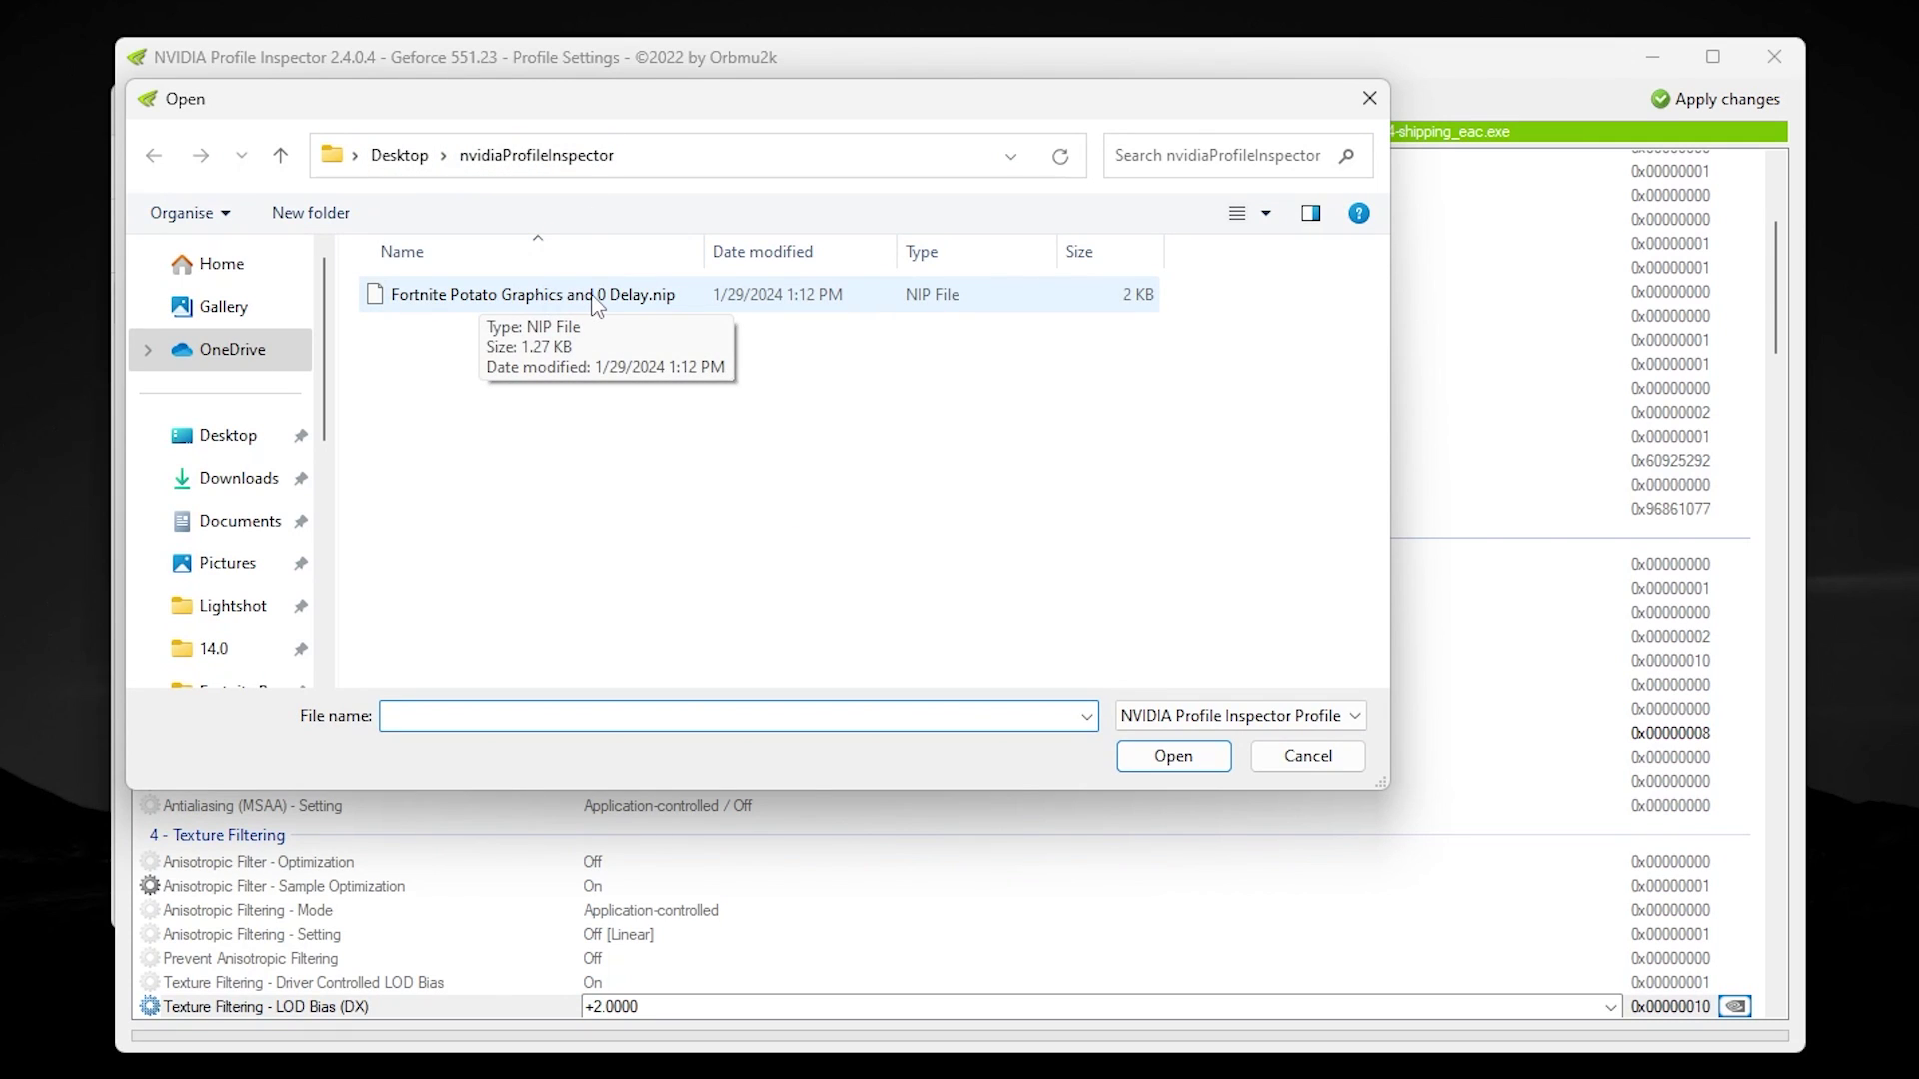
pyautogui.click(1308, 757)
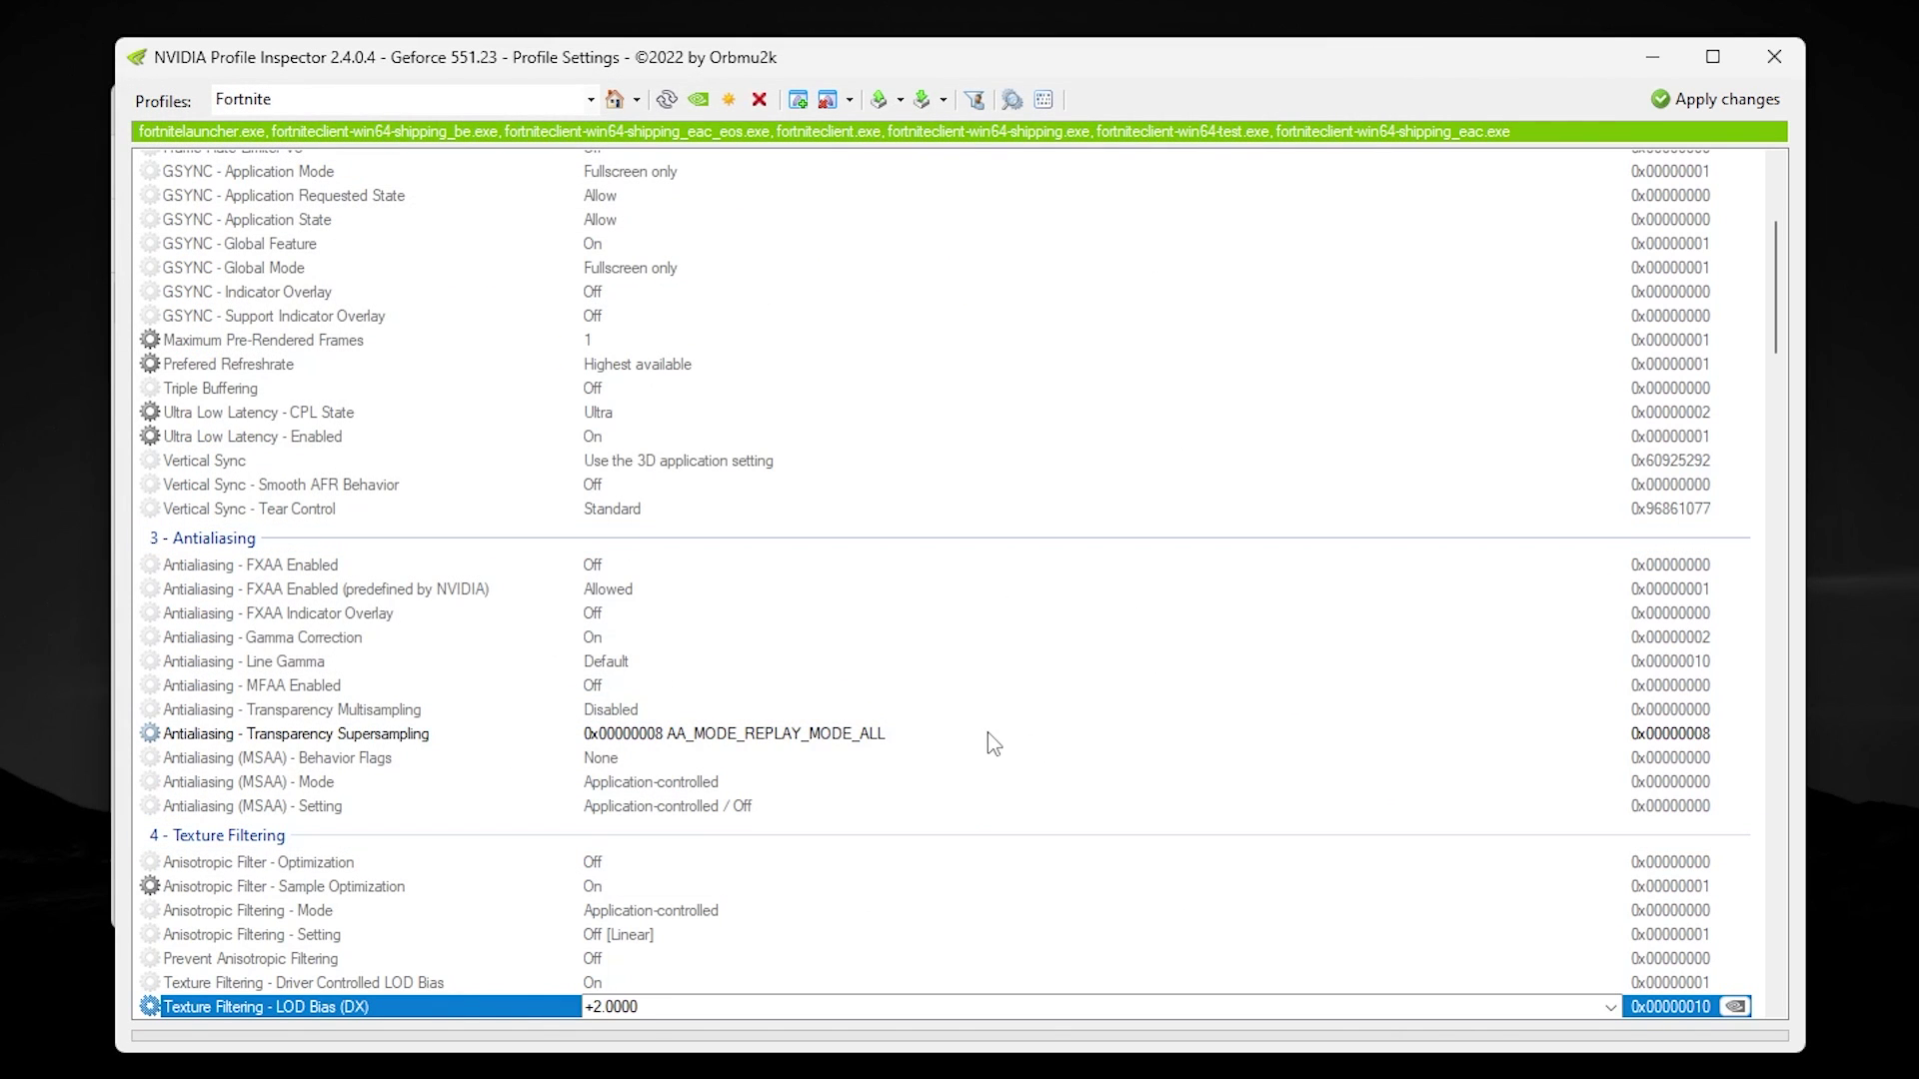
pyautogui.click(1687, 104)
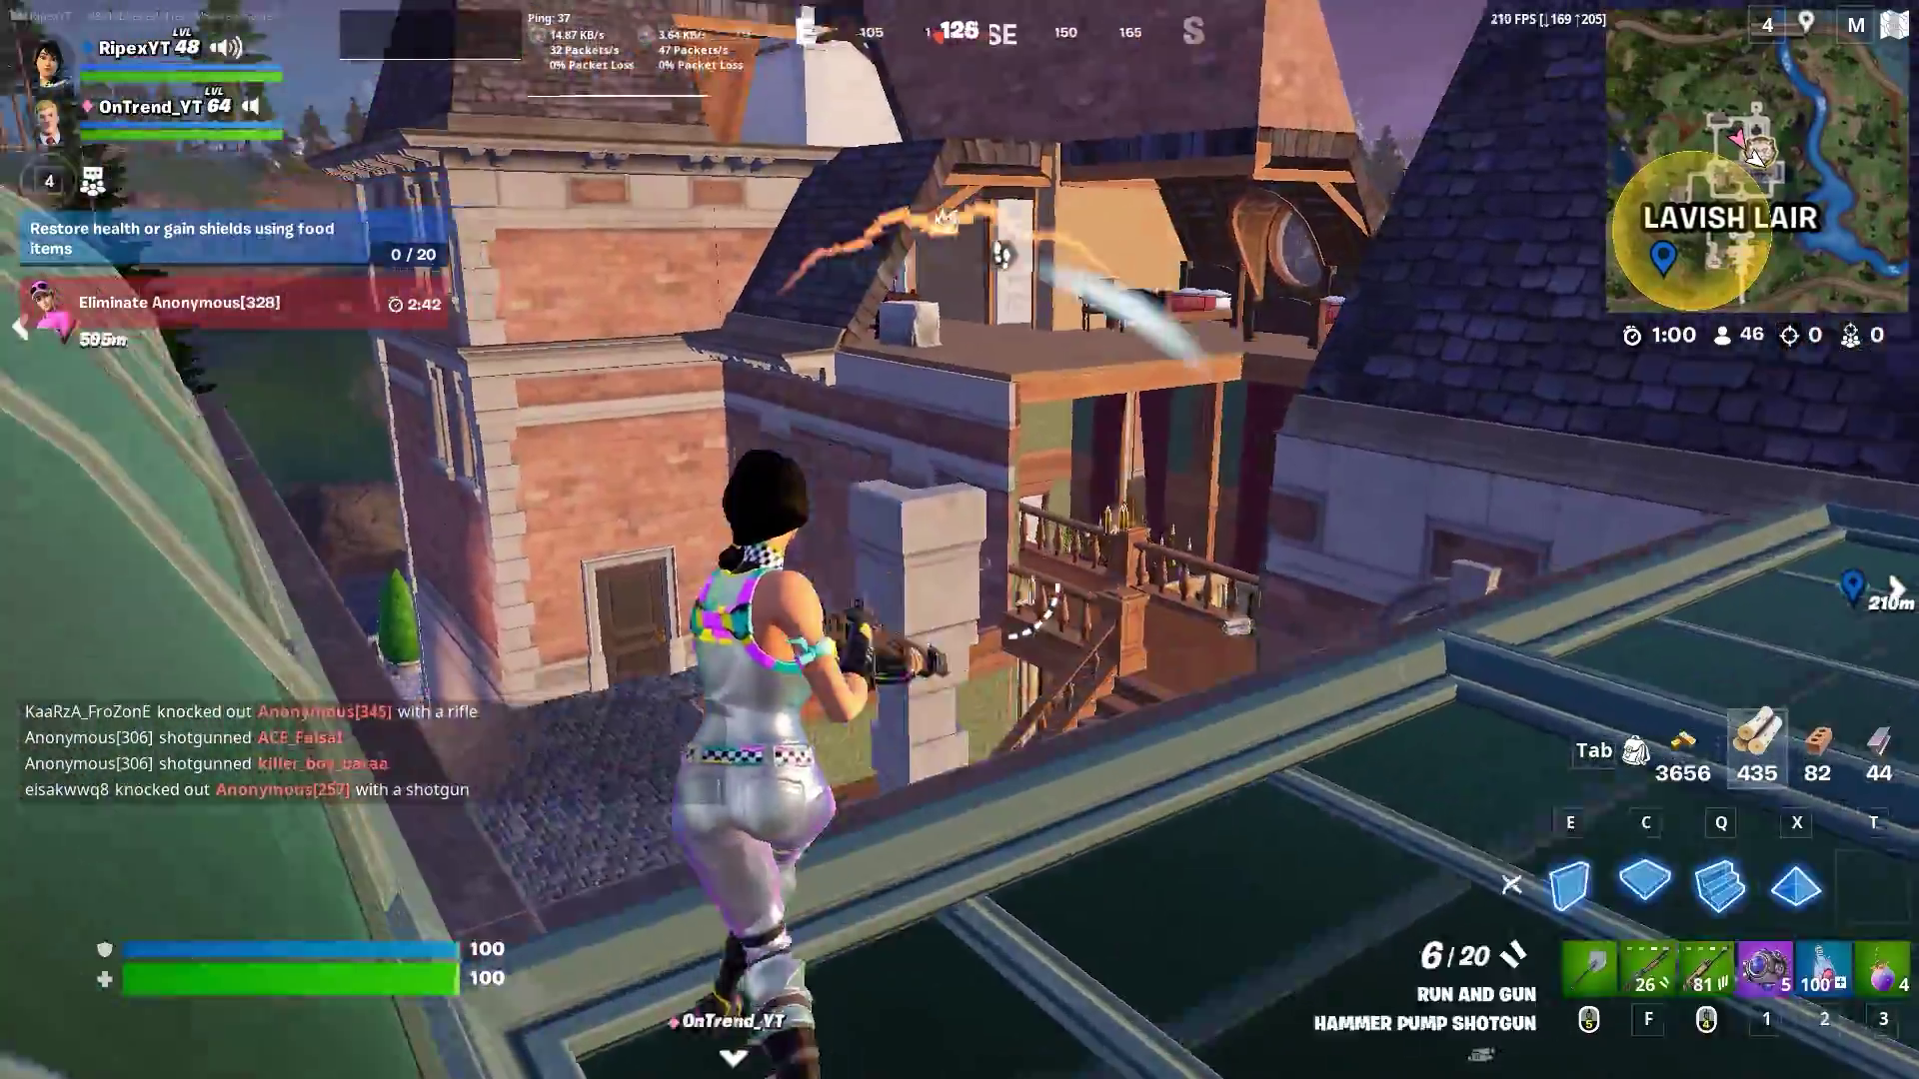
# In Fortnite, cycle through the trap, assault rifle and Hammer Pump Shotgun
pyautogui.press('t')
pyautogui.press('3')
pyautogui.press('f')
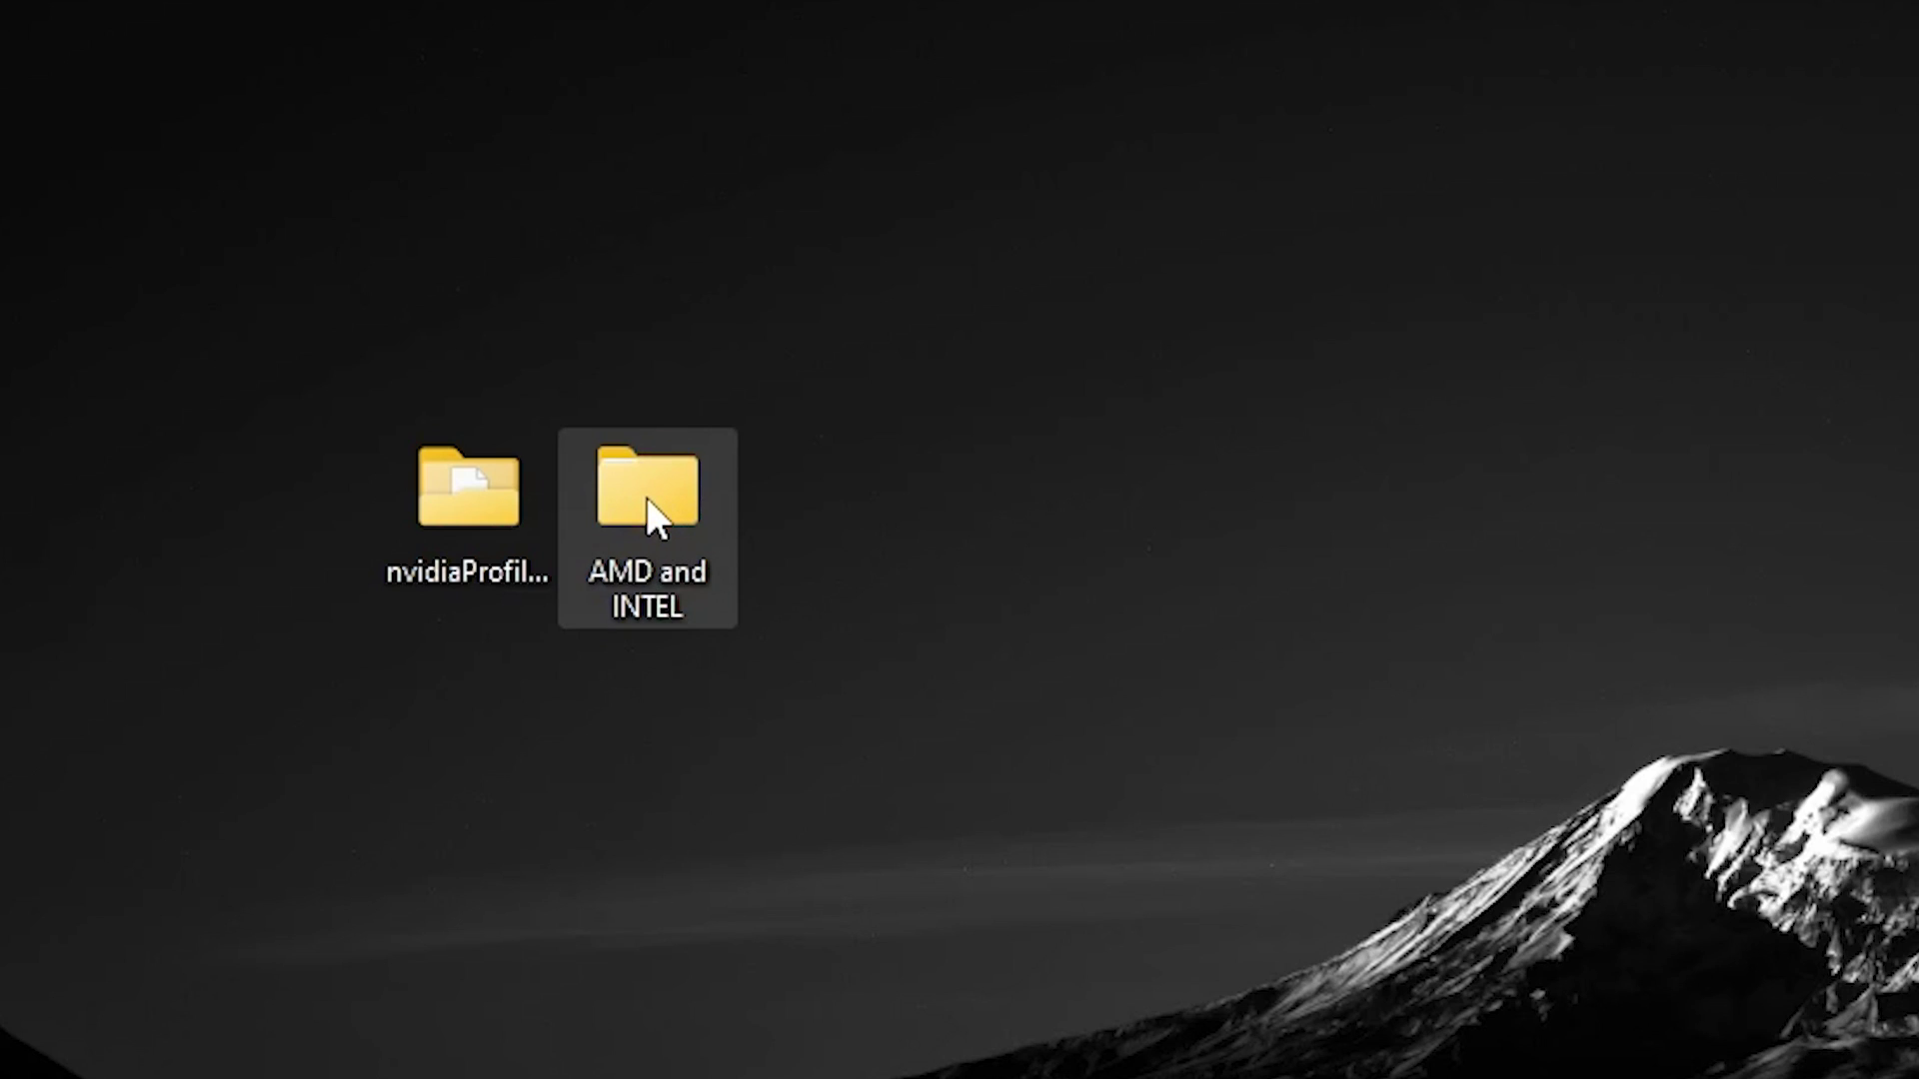
# Browse AMD and INTEL, 1-AMD Reg Optimizations and Default (Revert), then read Read Me (Important).txt
pyautogui.doubleClick(648, 505)
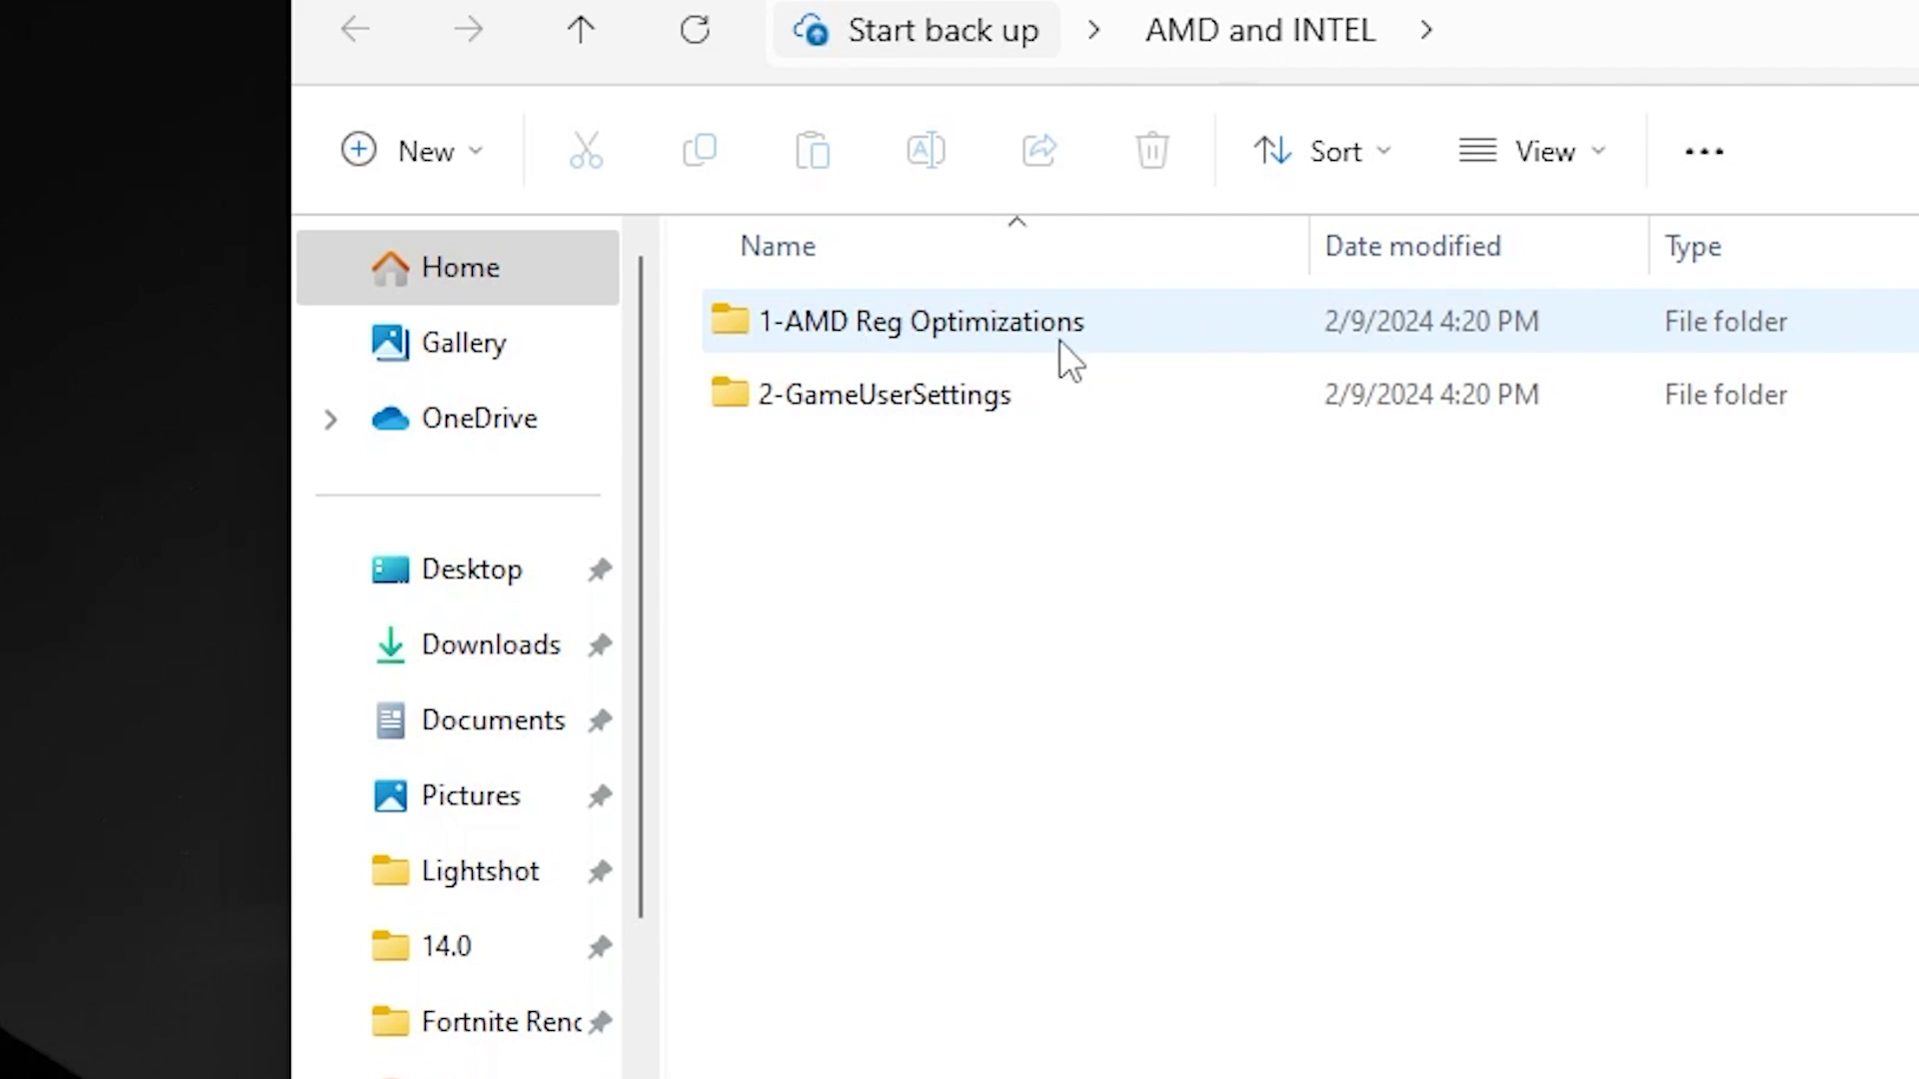
pyautogui.doubleClick(888, 329)
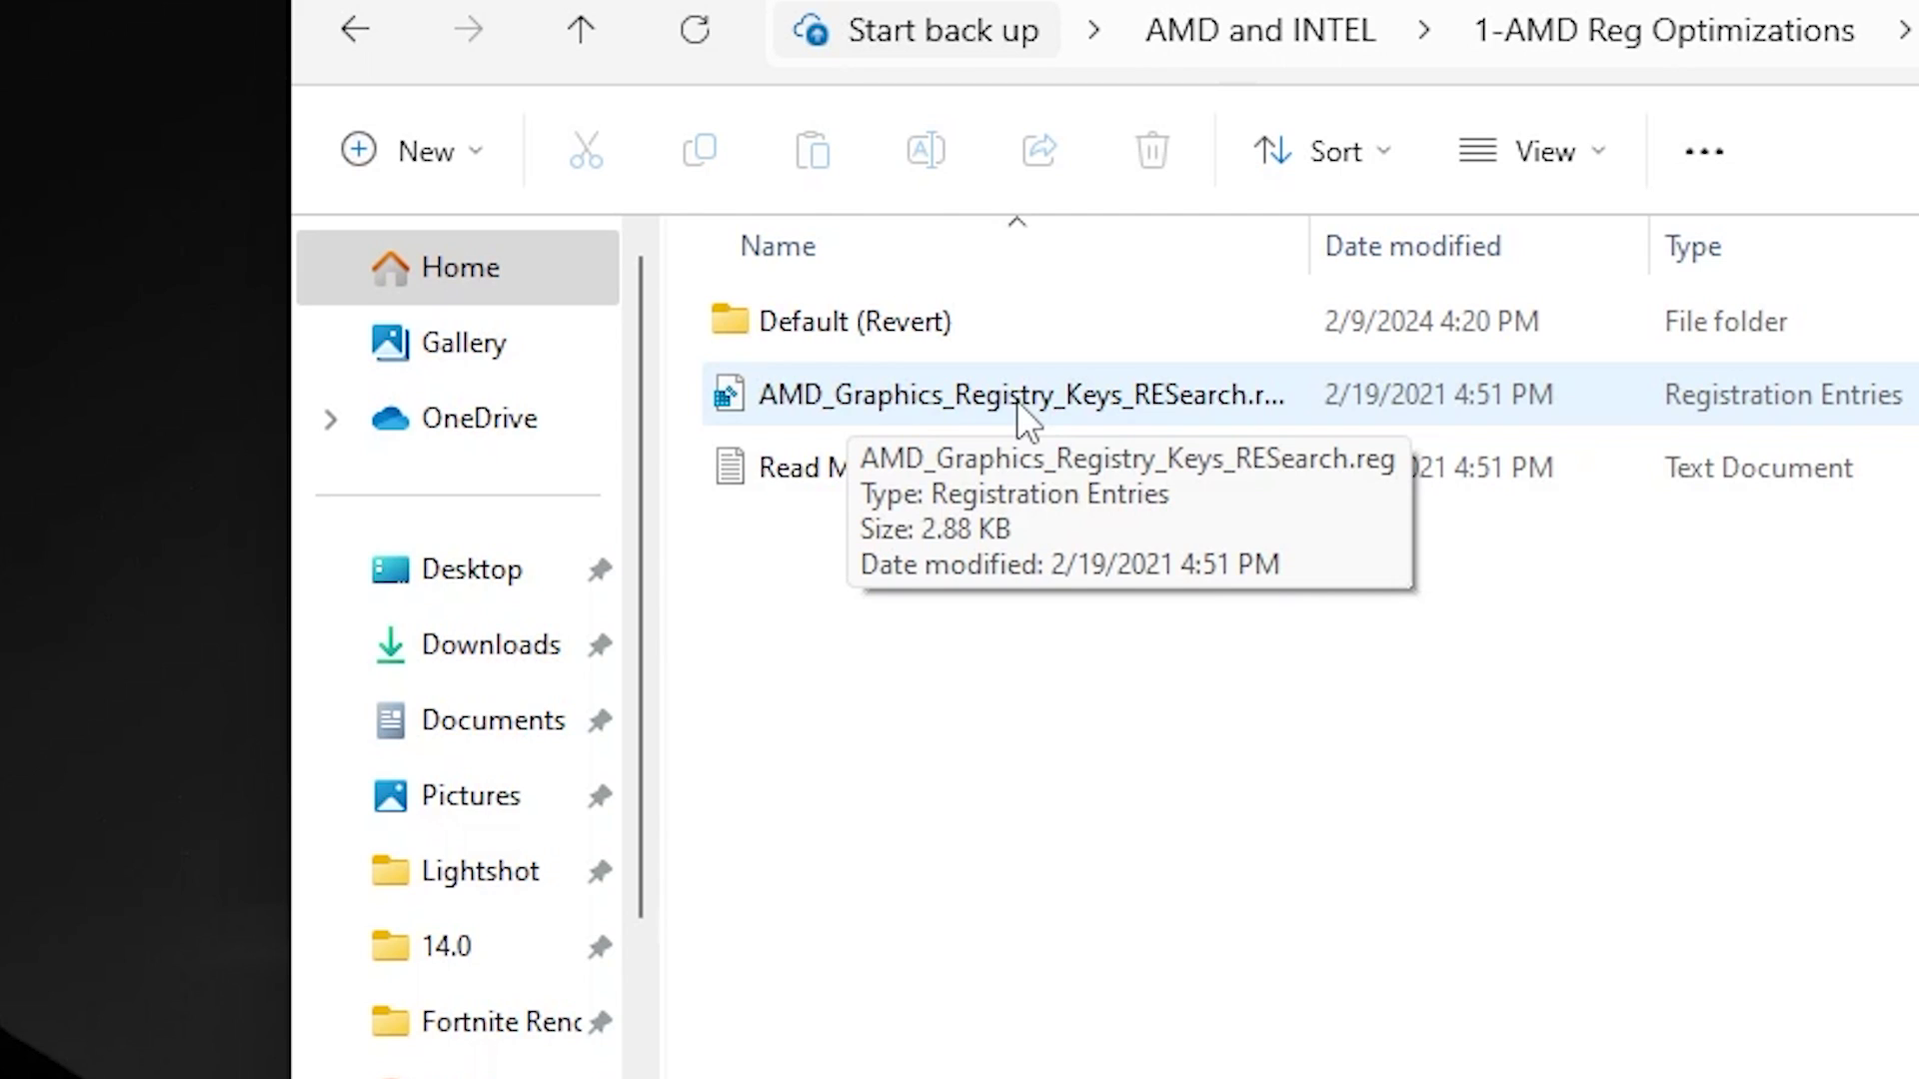
pyautogui.doubleClick(851, 319)
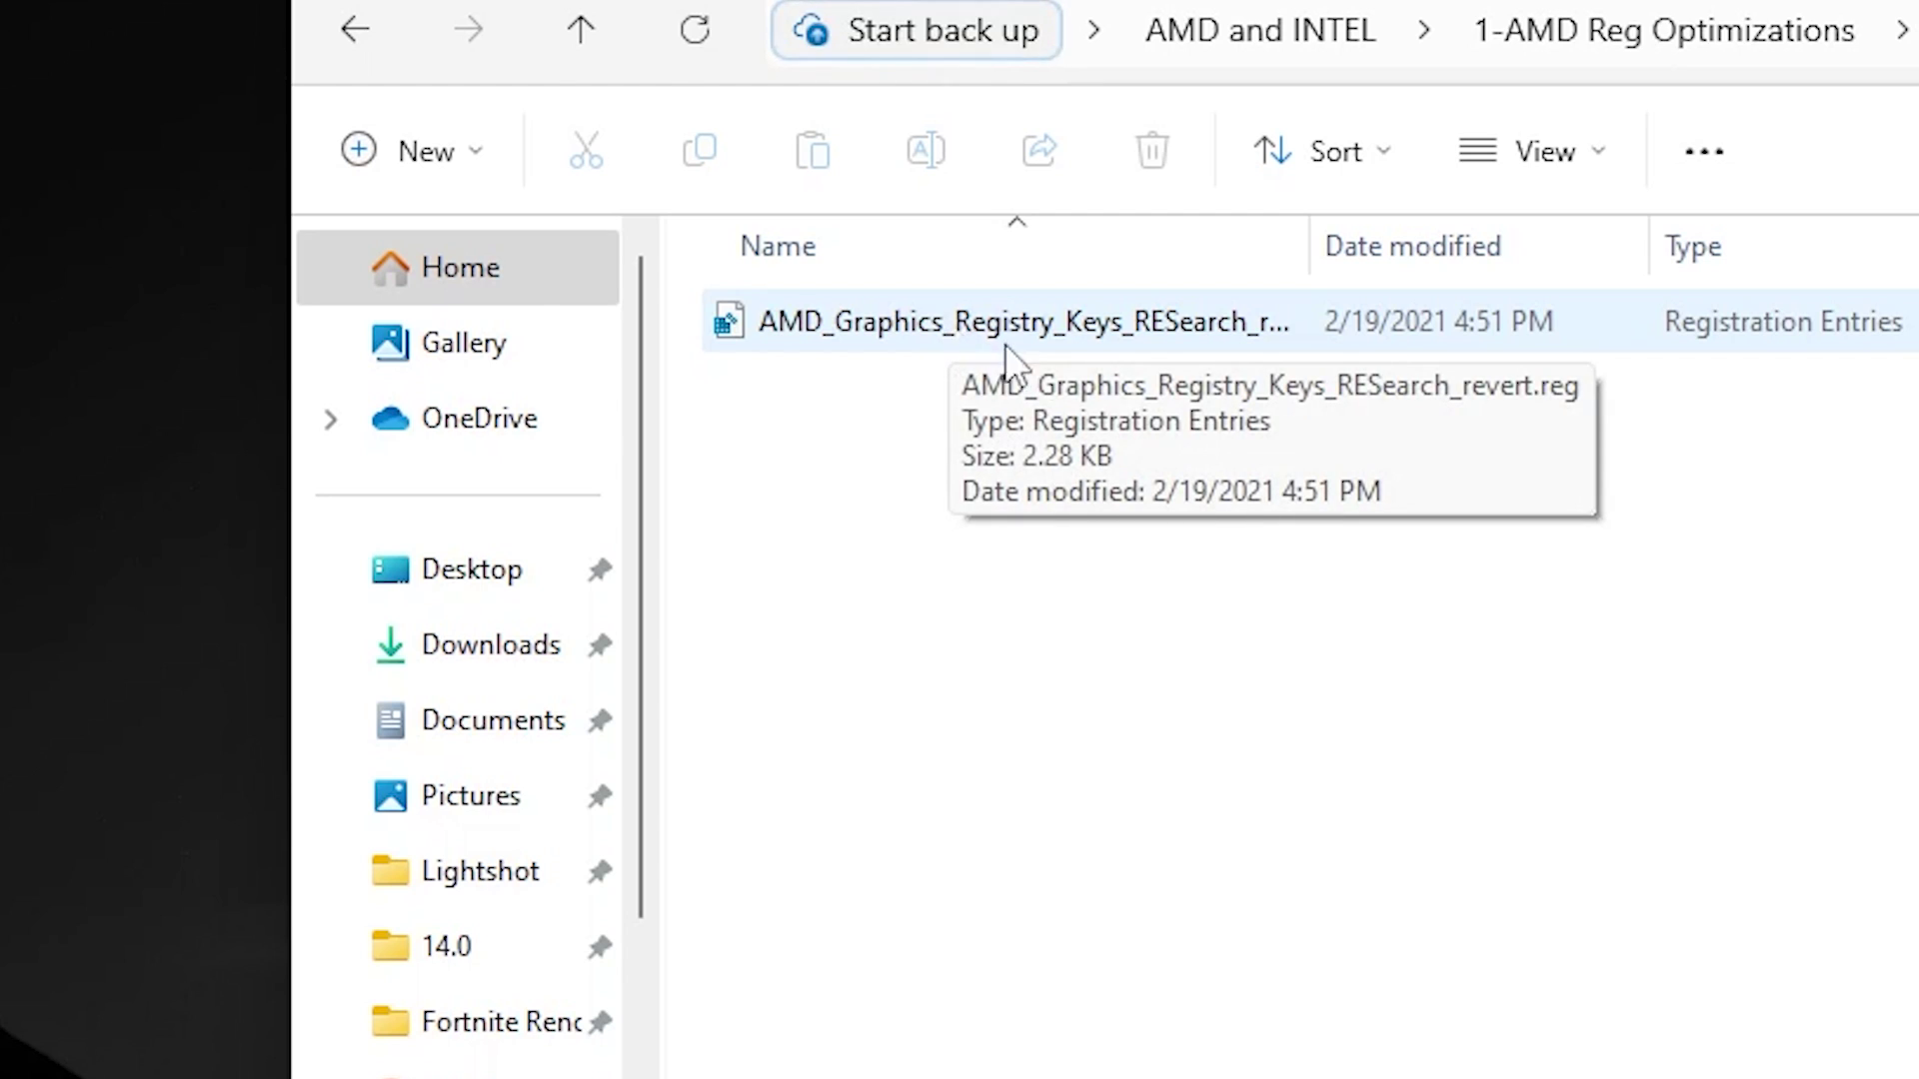
pyautogui.hotkey('alt', 'Left')
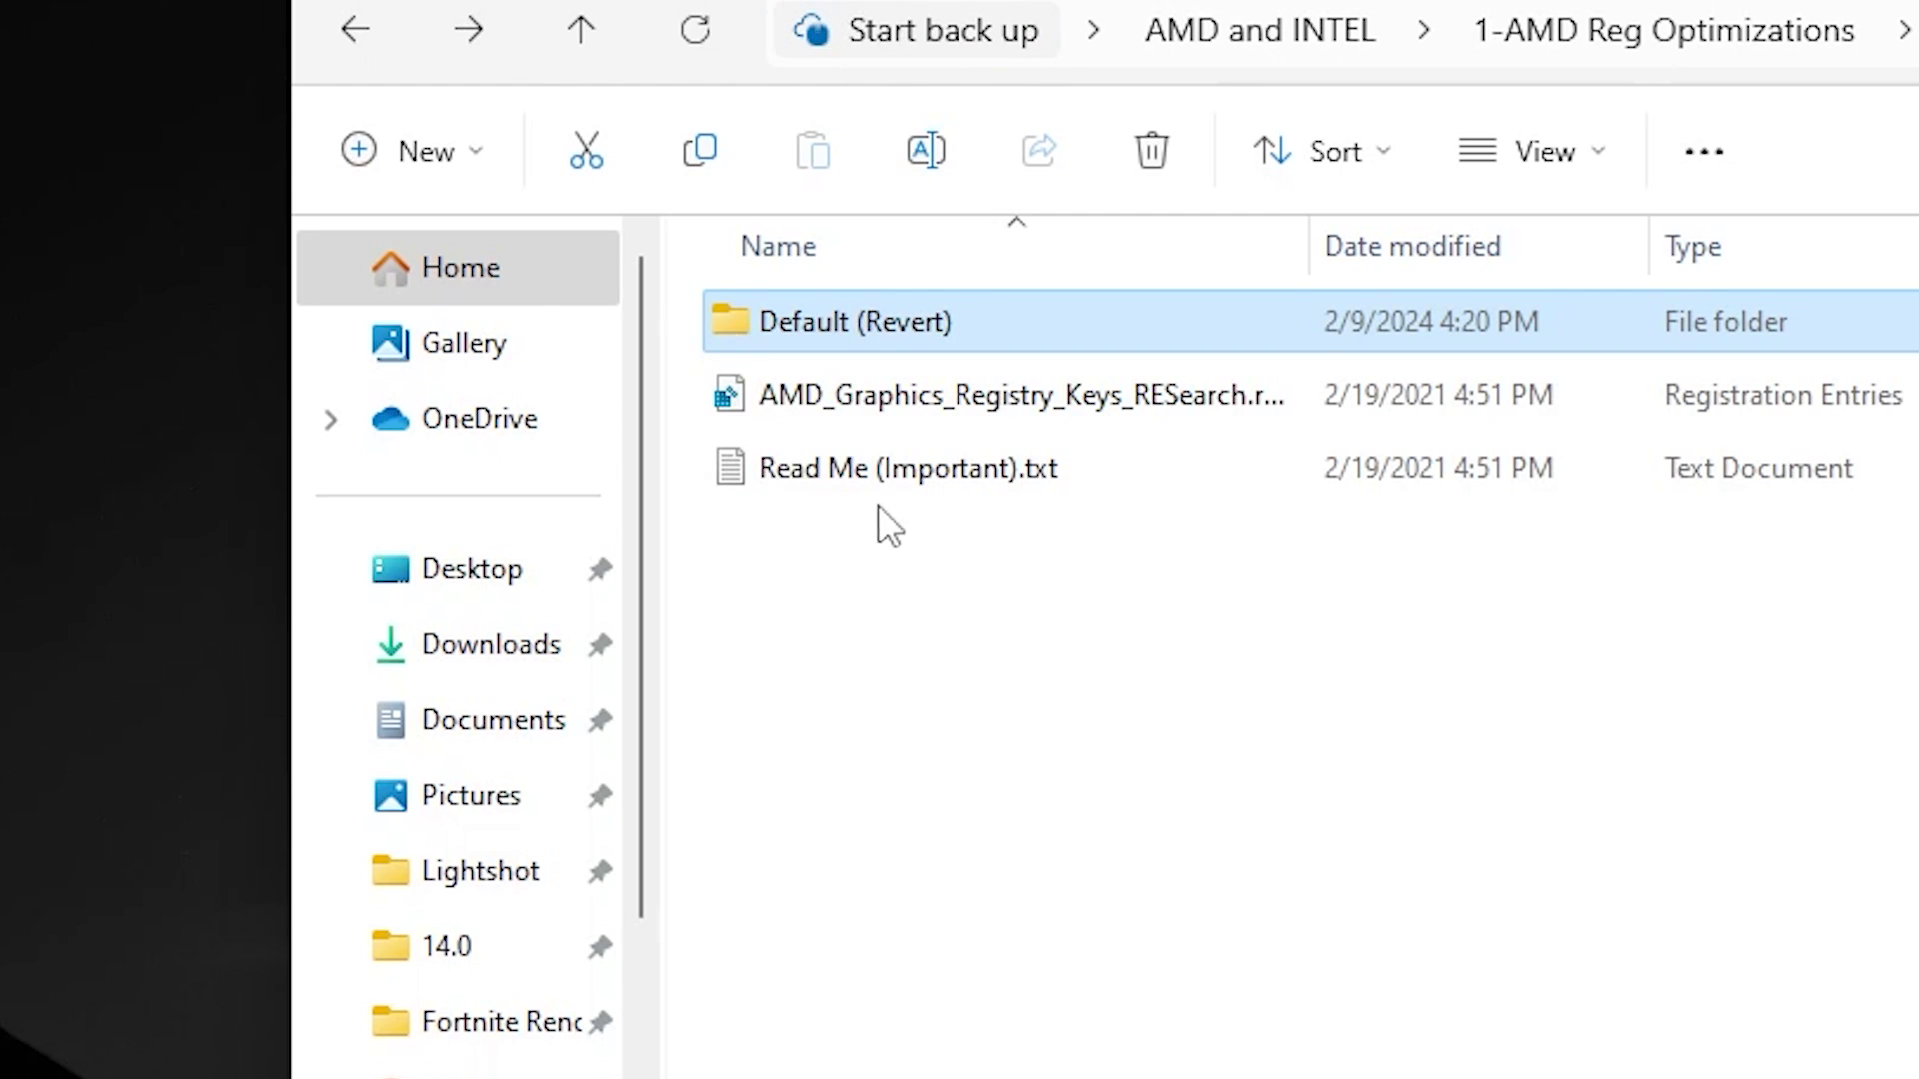
pyautogui.doubleClick(1020, 462)
pyautogui.scroll(-15, 1336, 536)
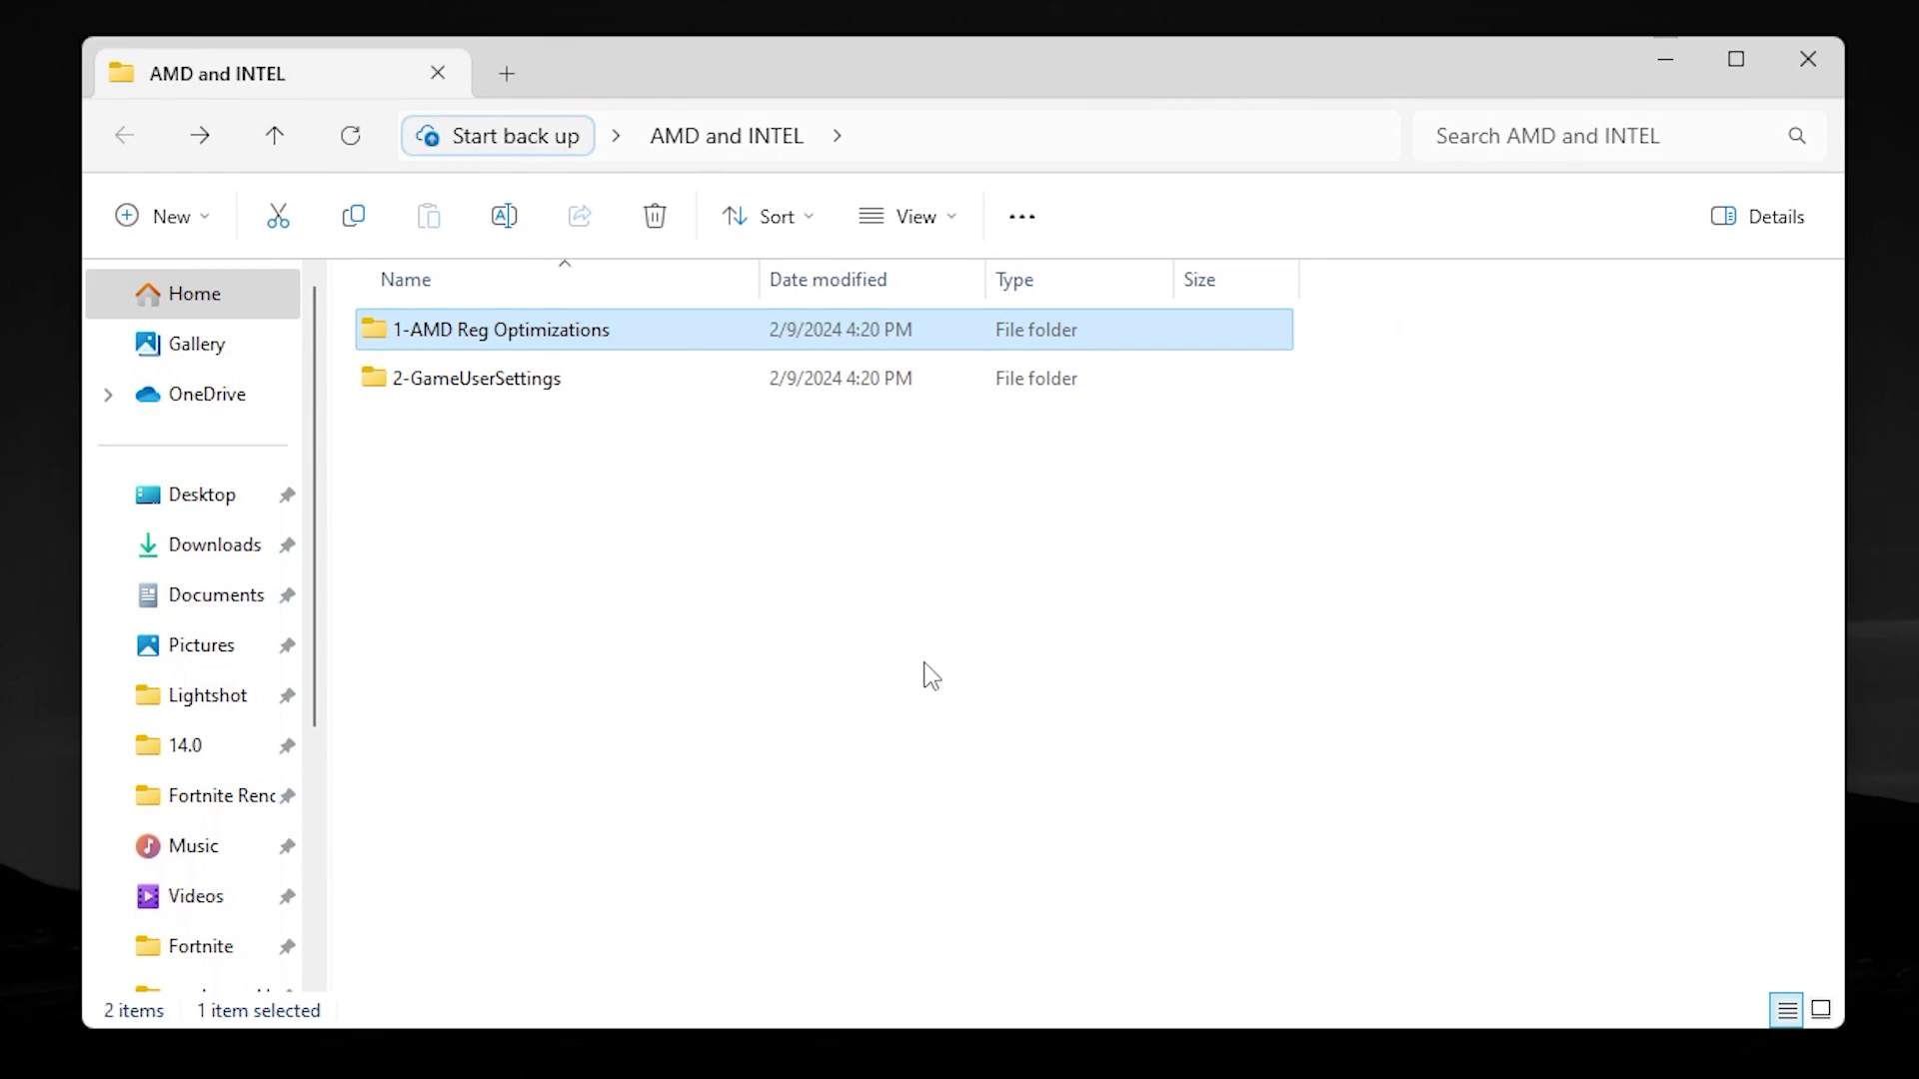
# Open 2-GameUserSettings and copy the 12 KB GameUserSettings.ini file
pyautogui.click(528, 385)
pyautogui.doubleClick(528, 385)
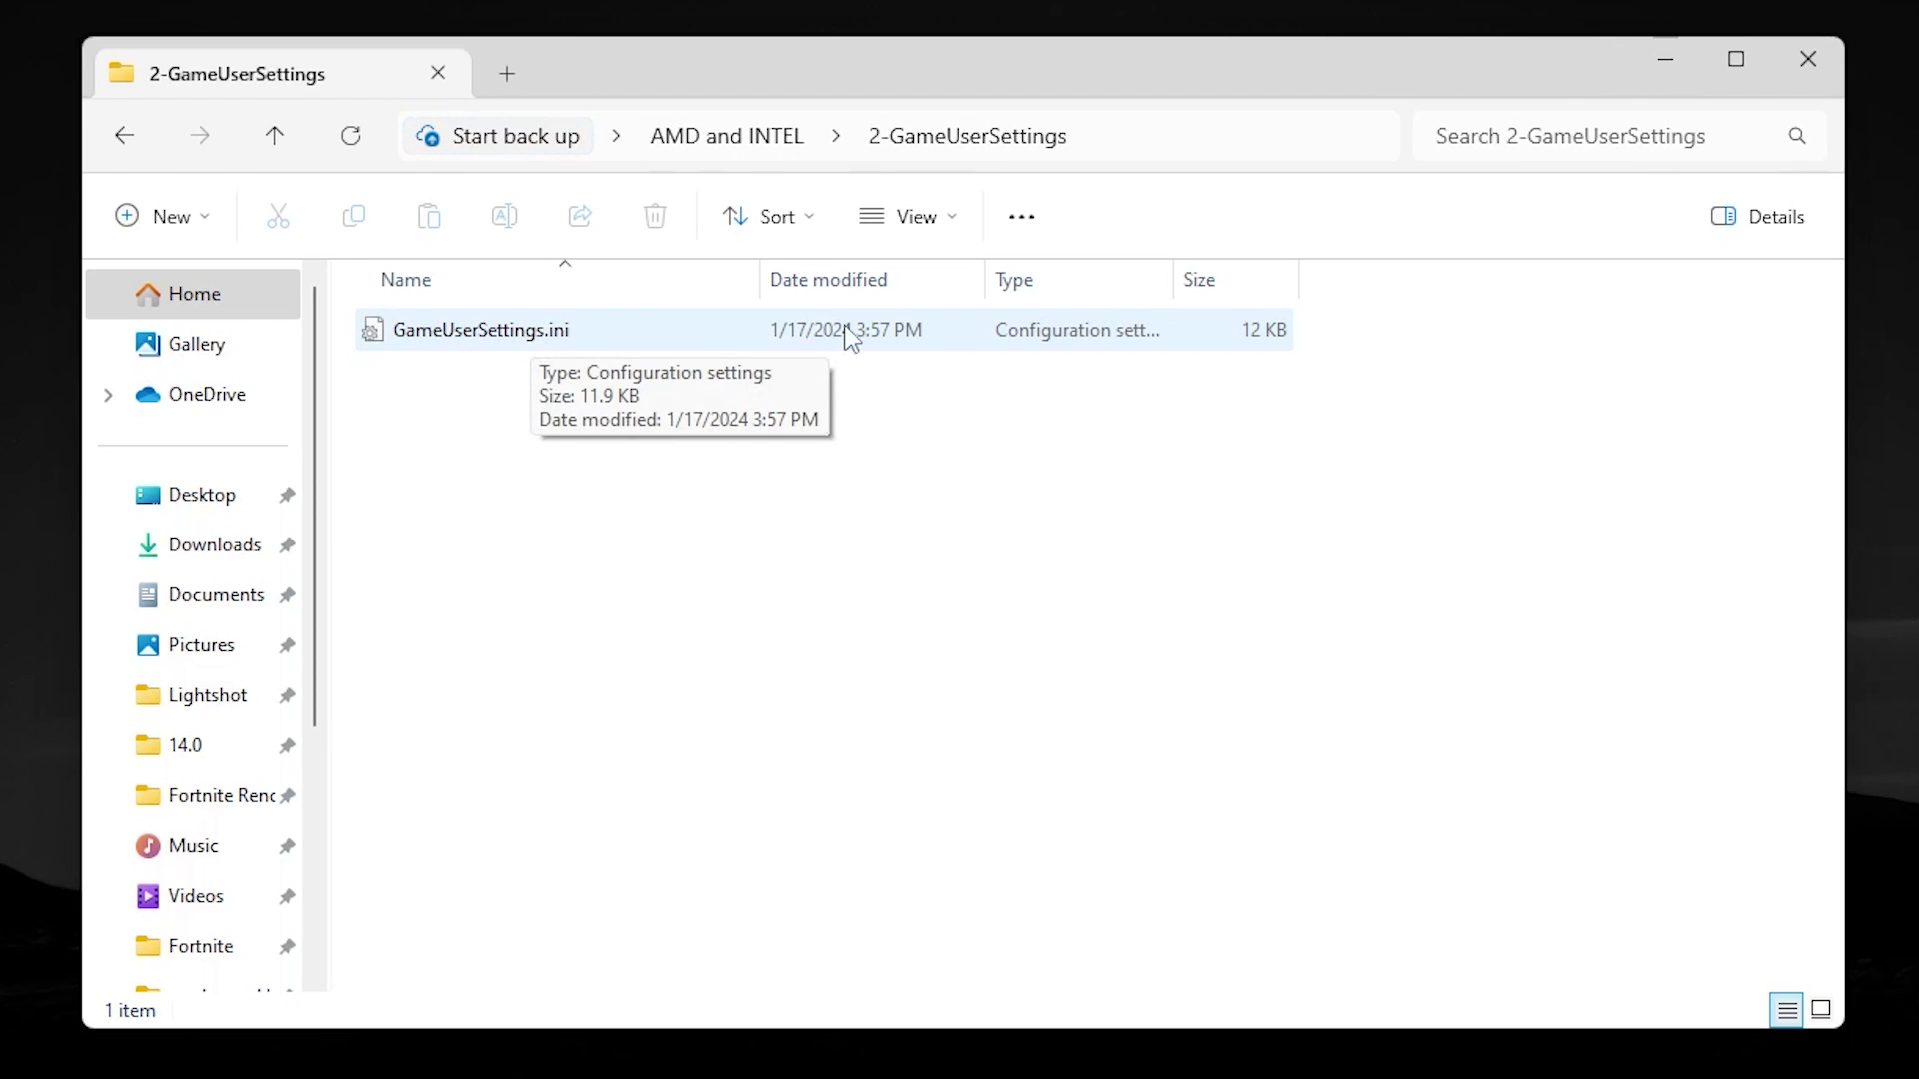
pyautogui.click(436, 347)
pyautogui.rightClick(437, 347)
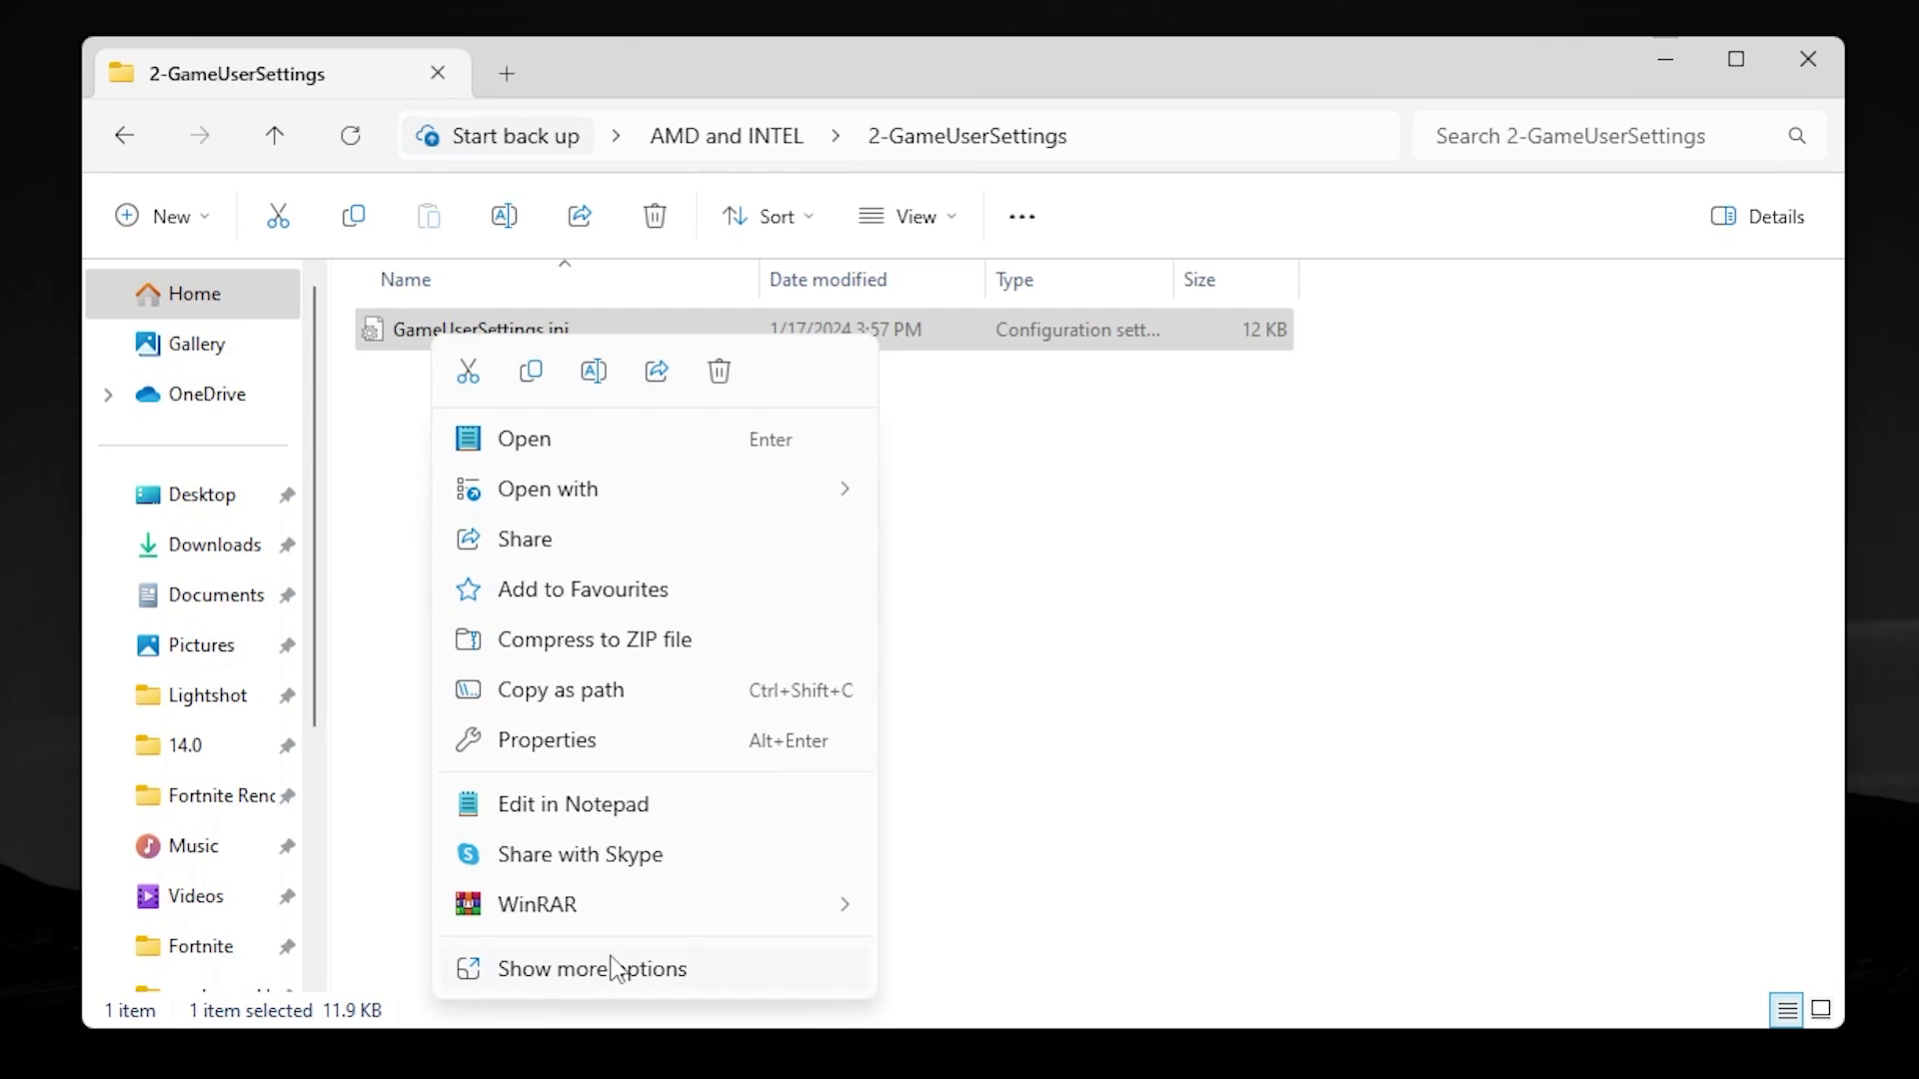
pyautogui.click(562, 980)
pyautogui.click(520, 1000)
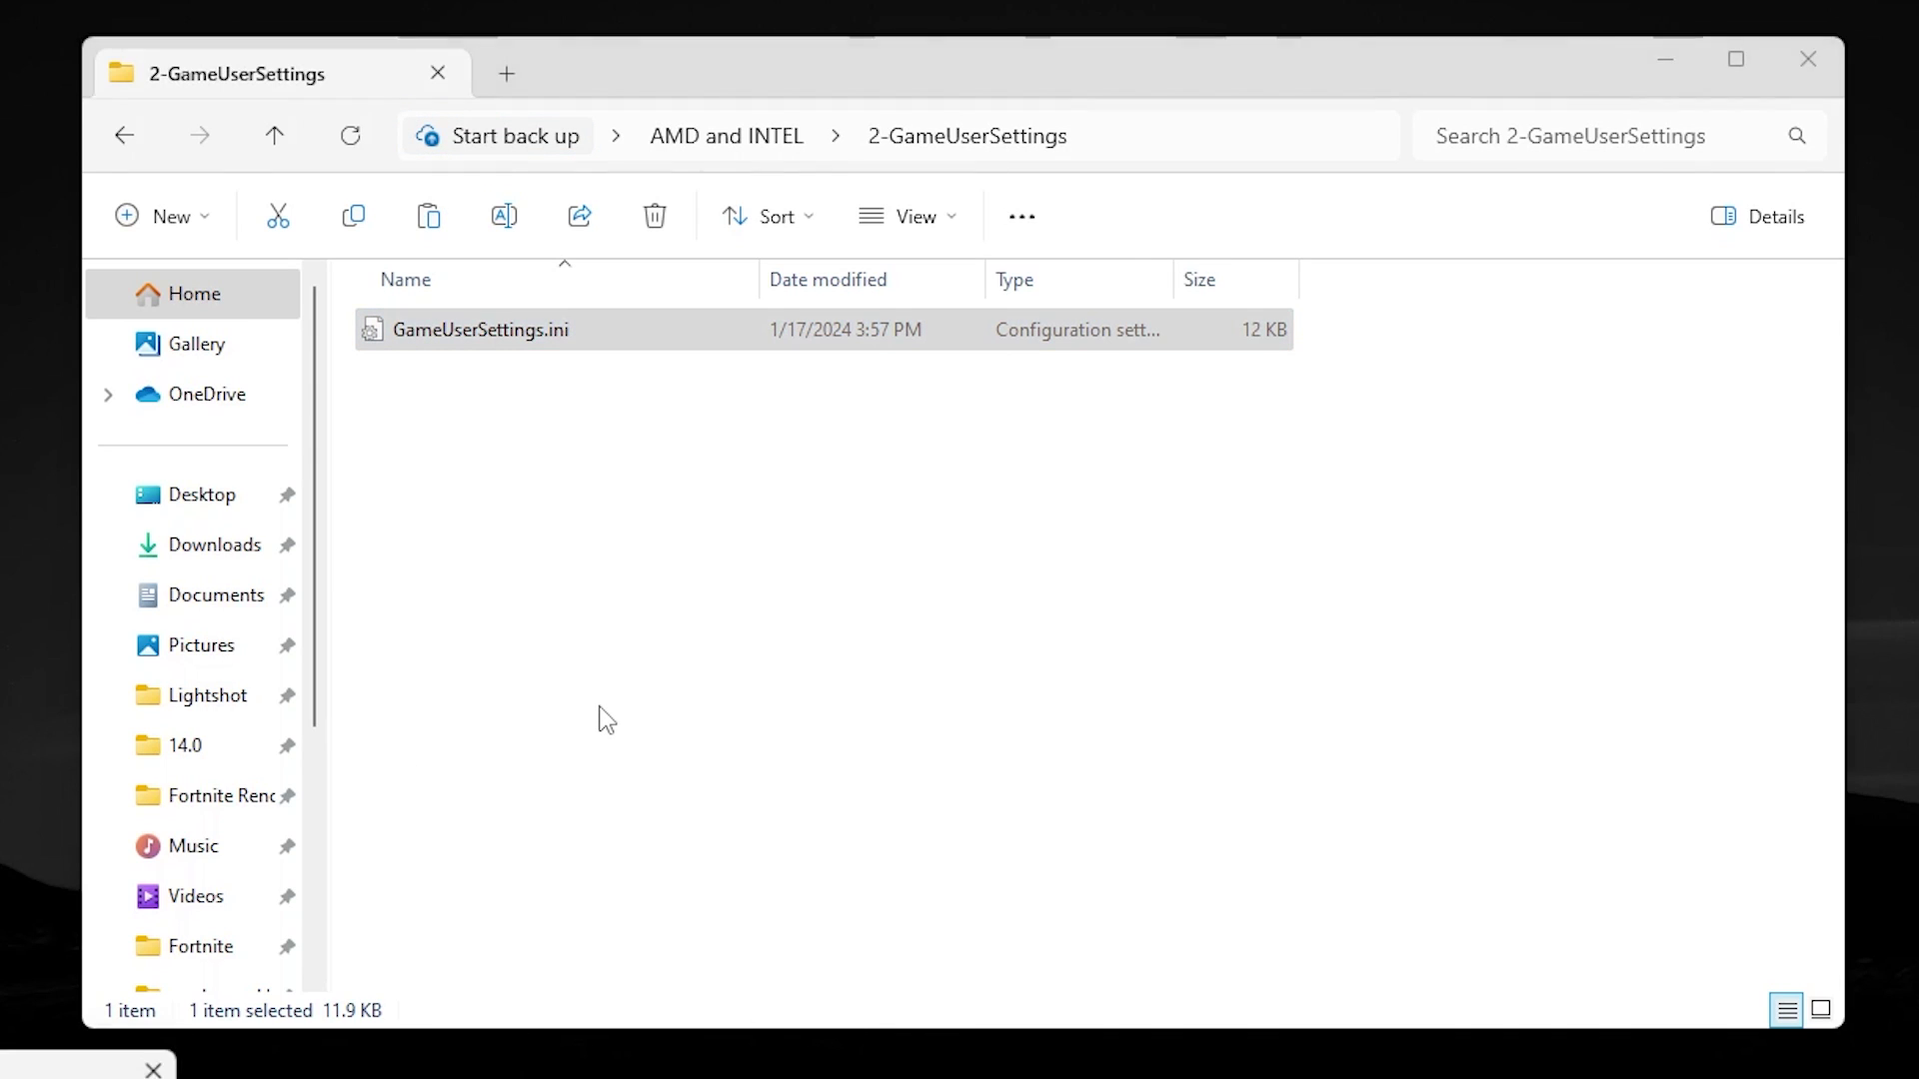
# Go from %appdata% to AppData\Local\FortniteGame\Saved\Config\WindowsClient
pyautogui.press('super+r')
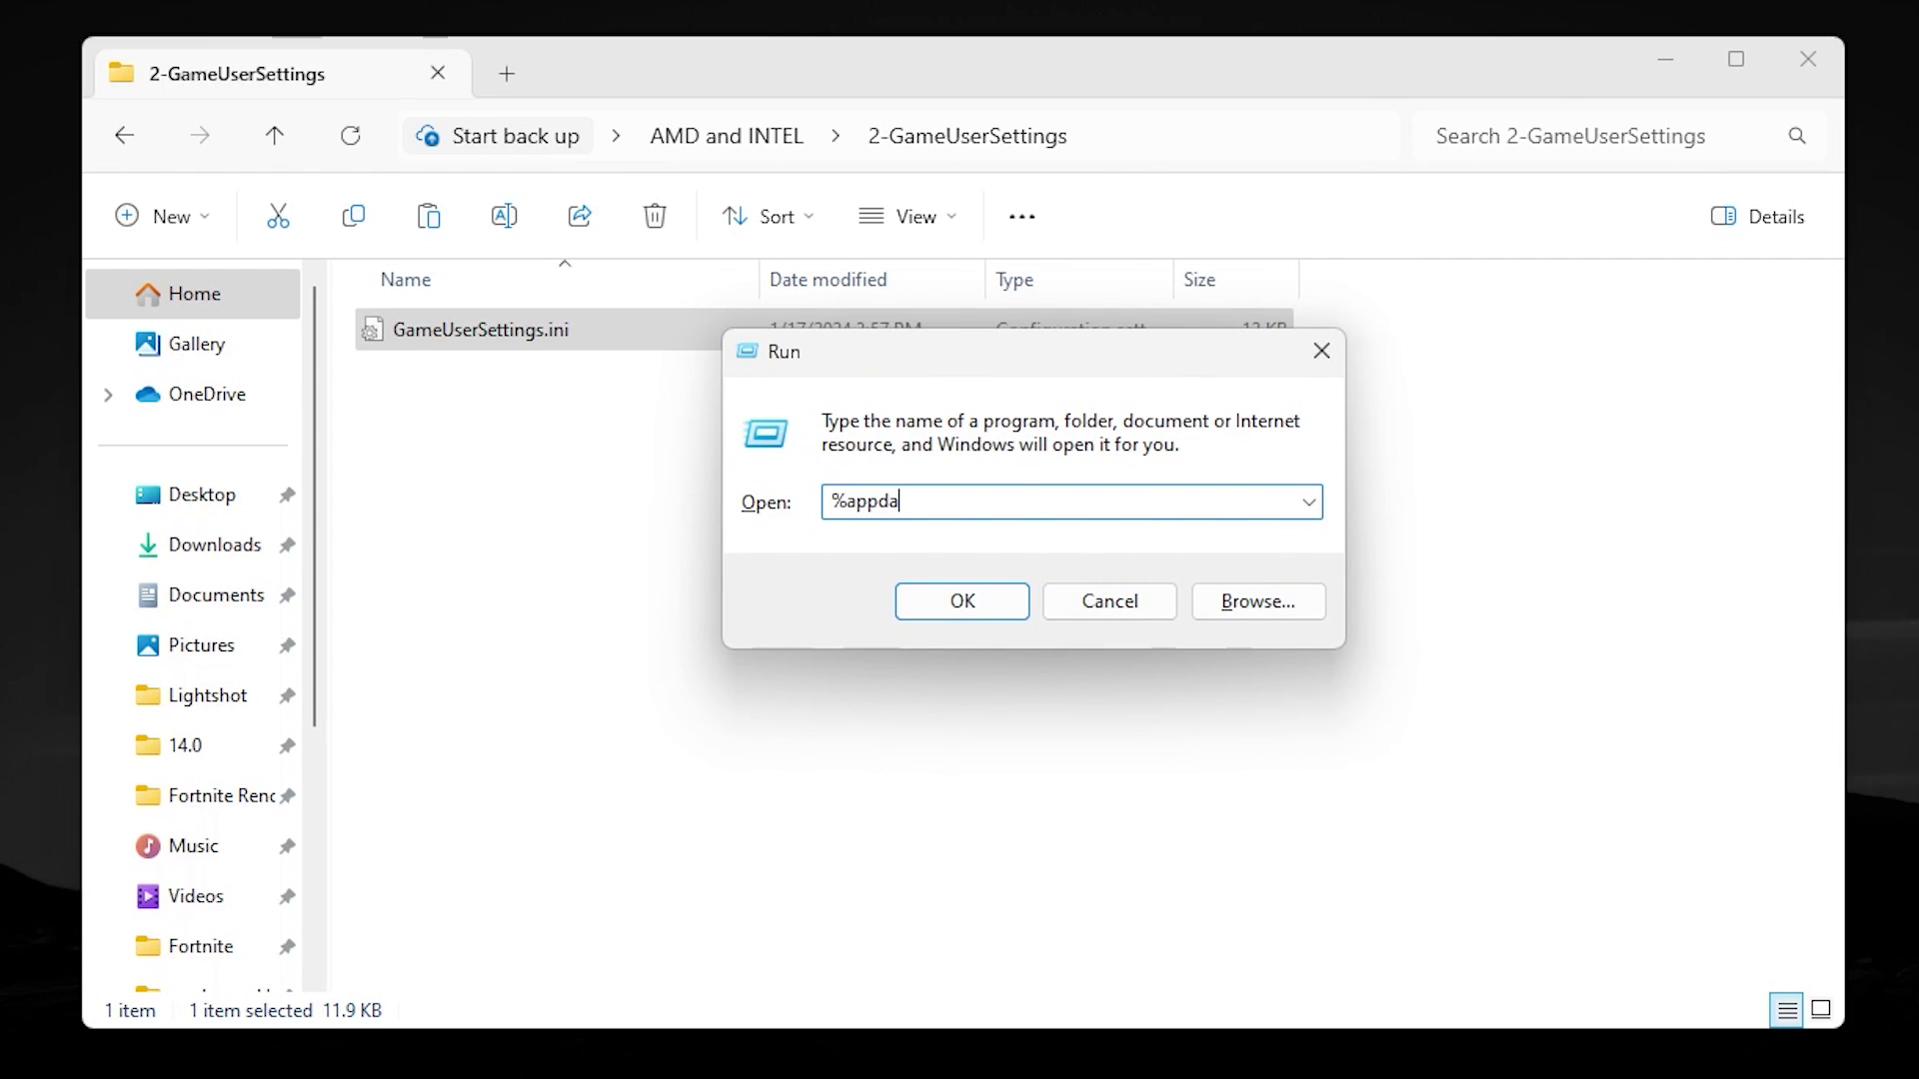
pyautogui.press('Return')
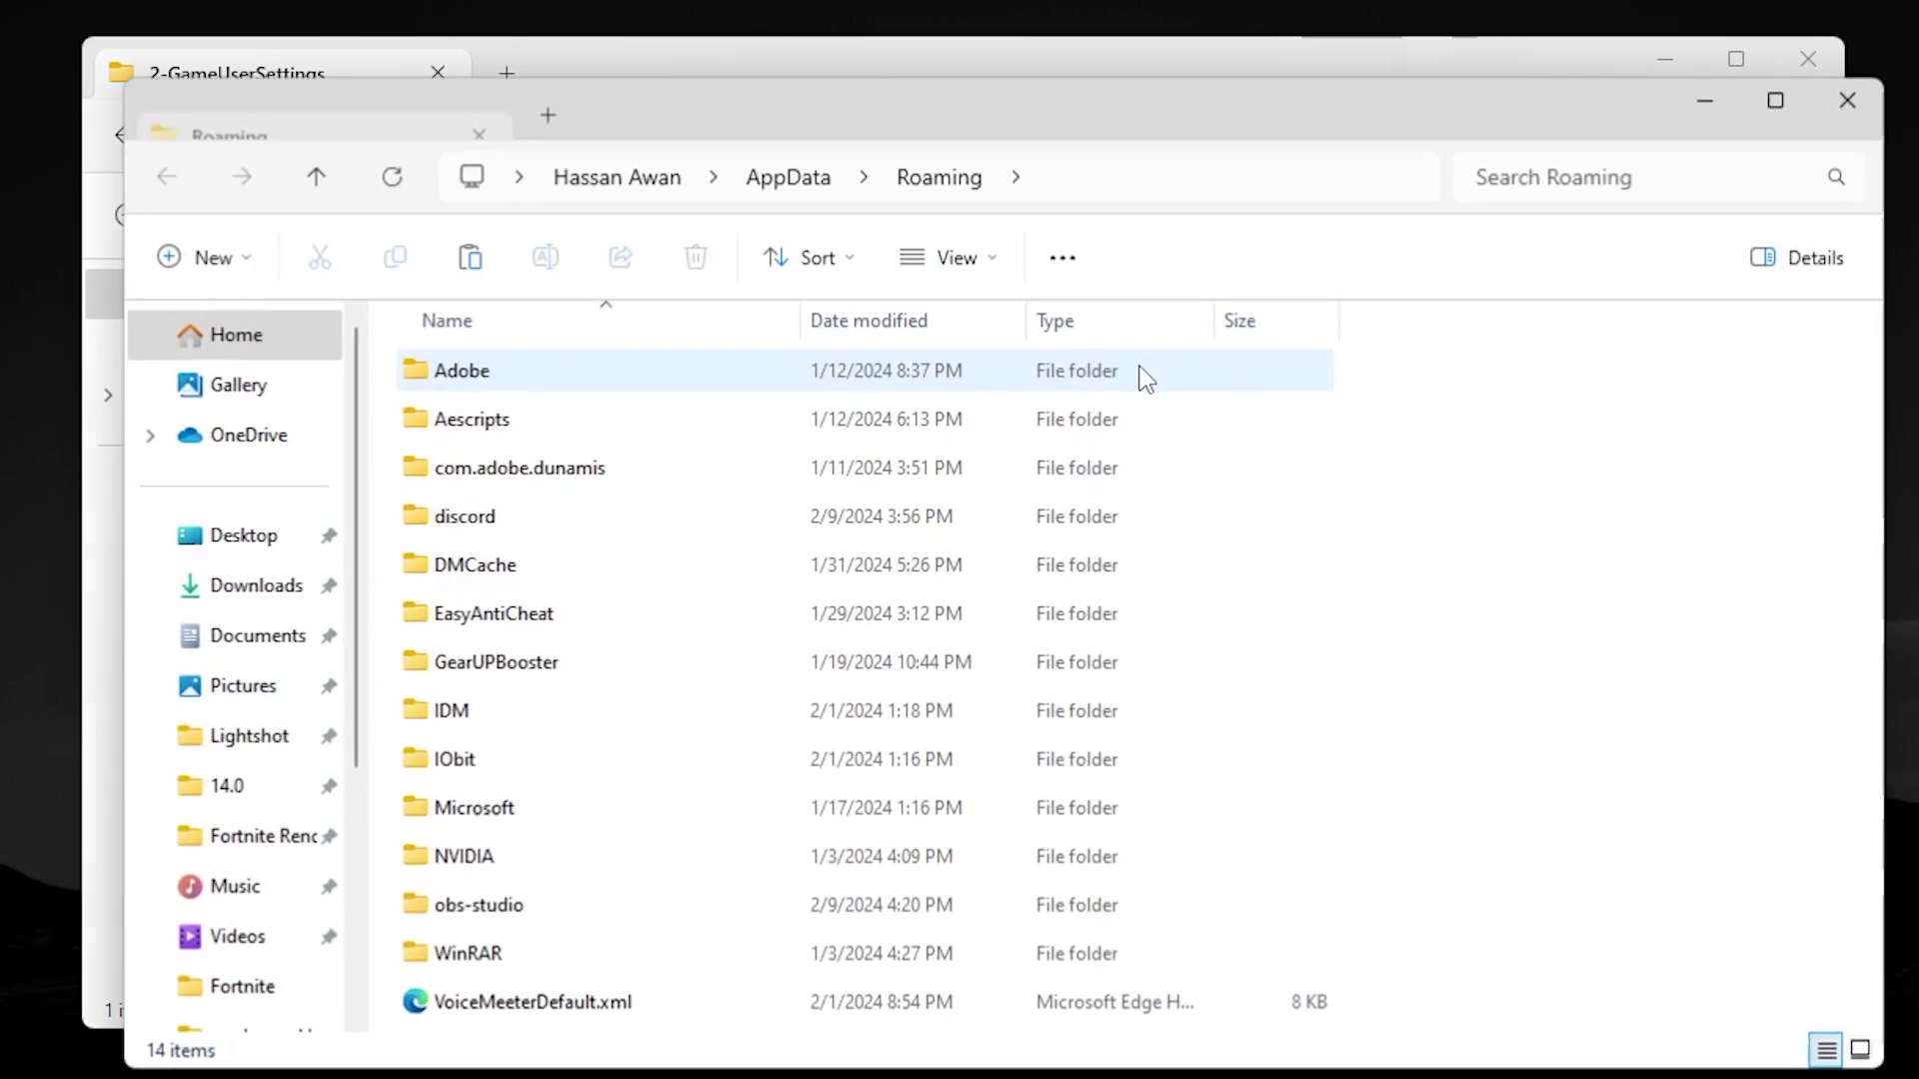
pyautogui.click(784, 182)
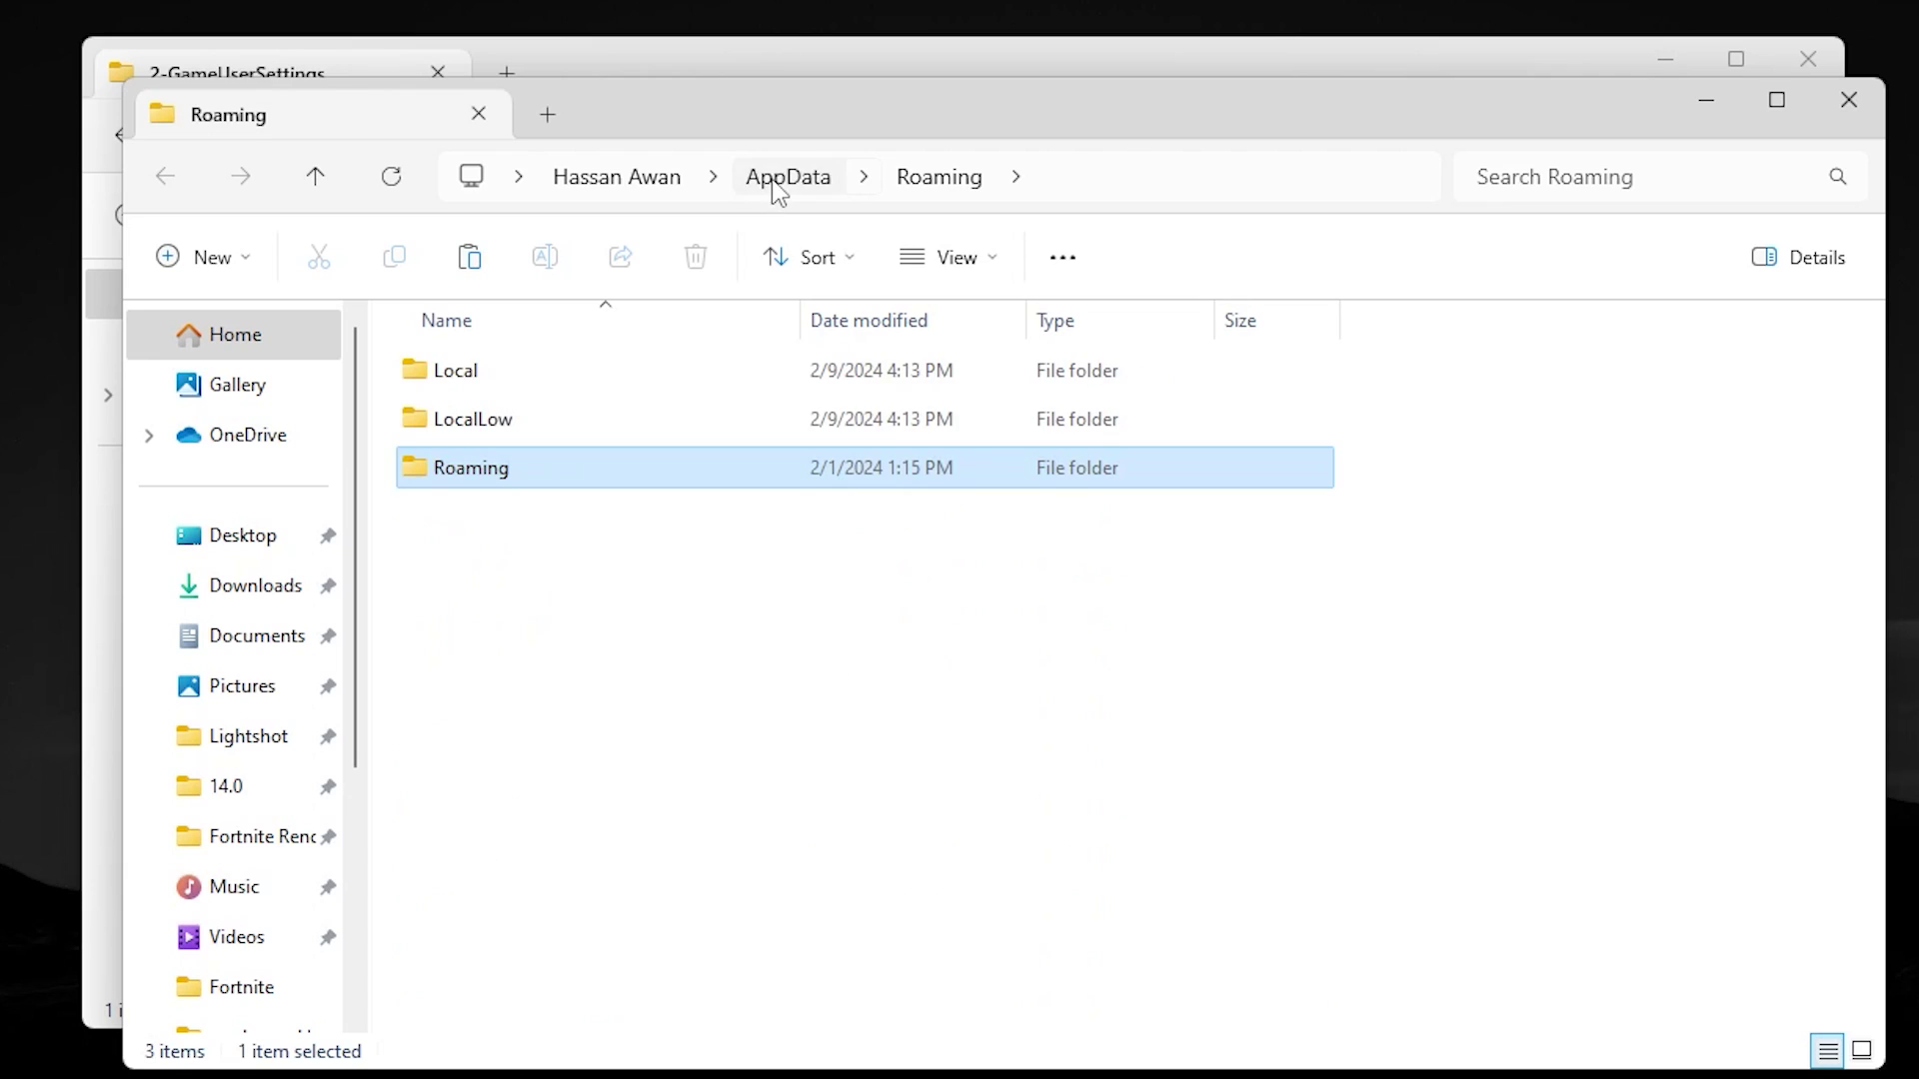
pyautogui.doubleClick(543, 375)
pyautogui.scroll(-4, 664, 515)
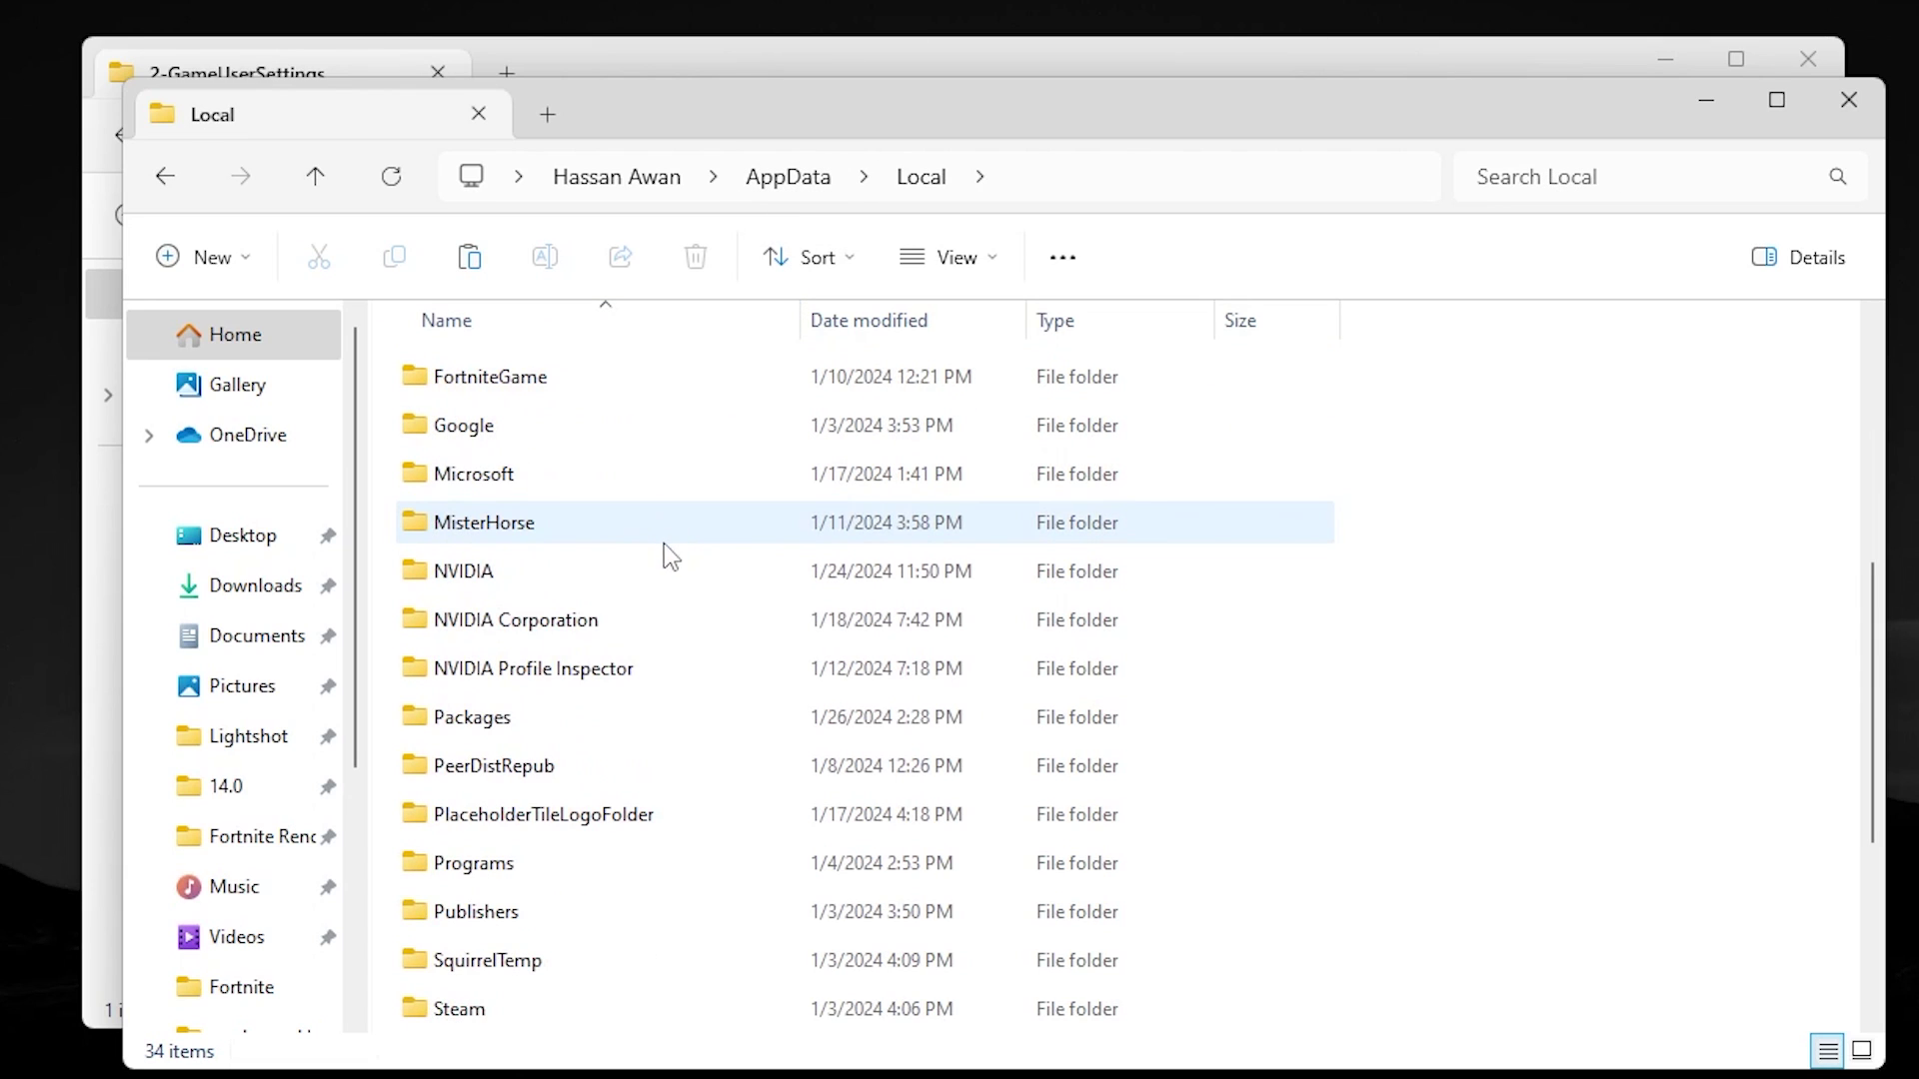
pyautogui.scroll(-3, 604, 784)
pyautogui.scroll(4, 612, 783)
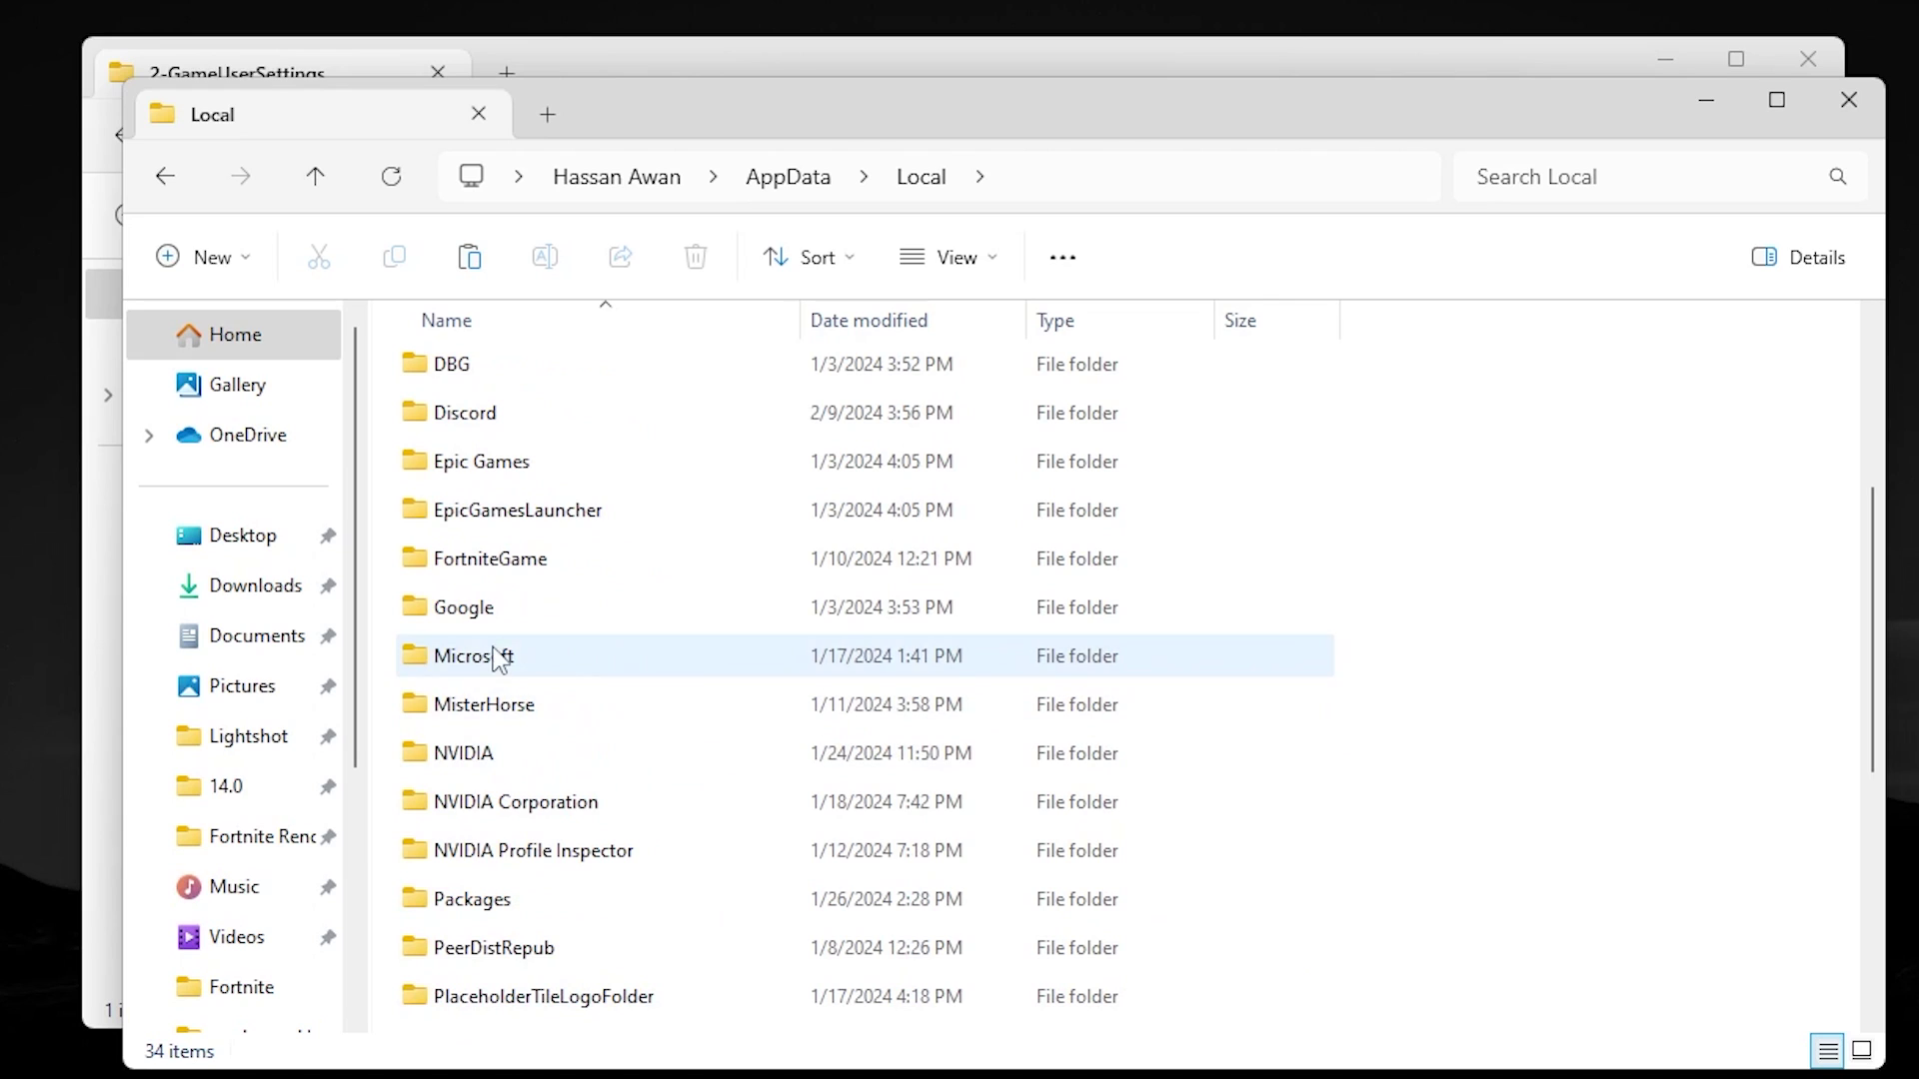
pyautogui.doubleClick(506, 570)
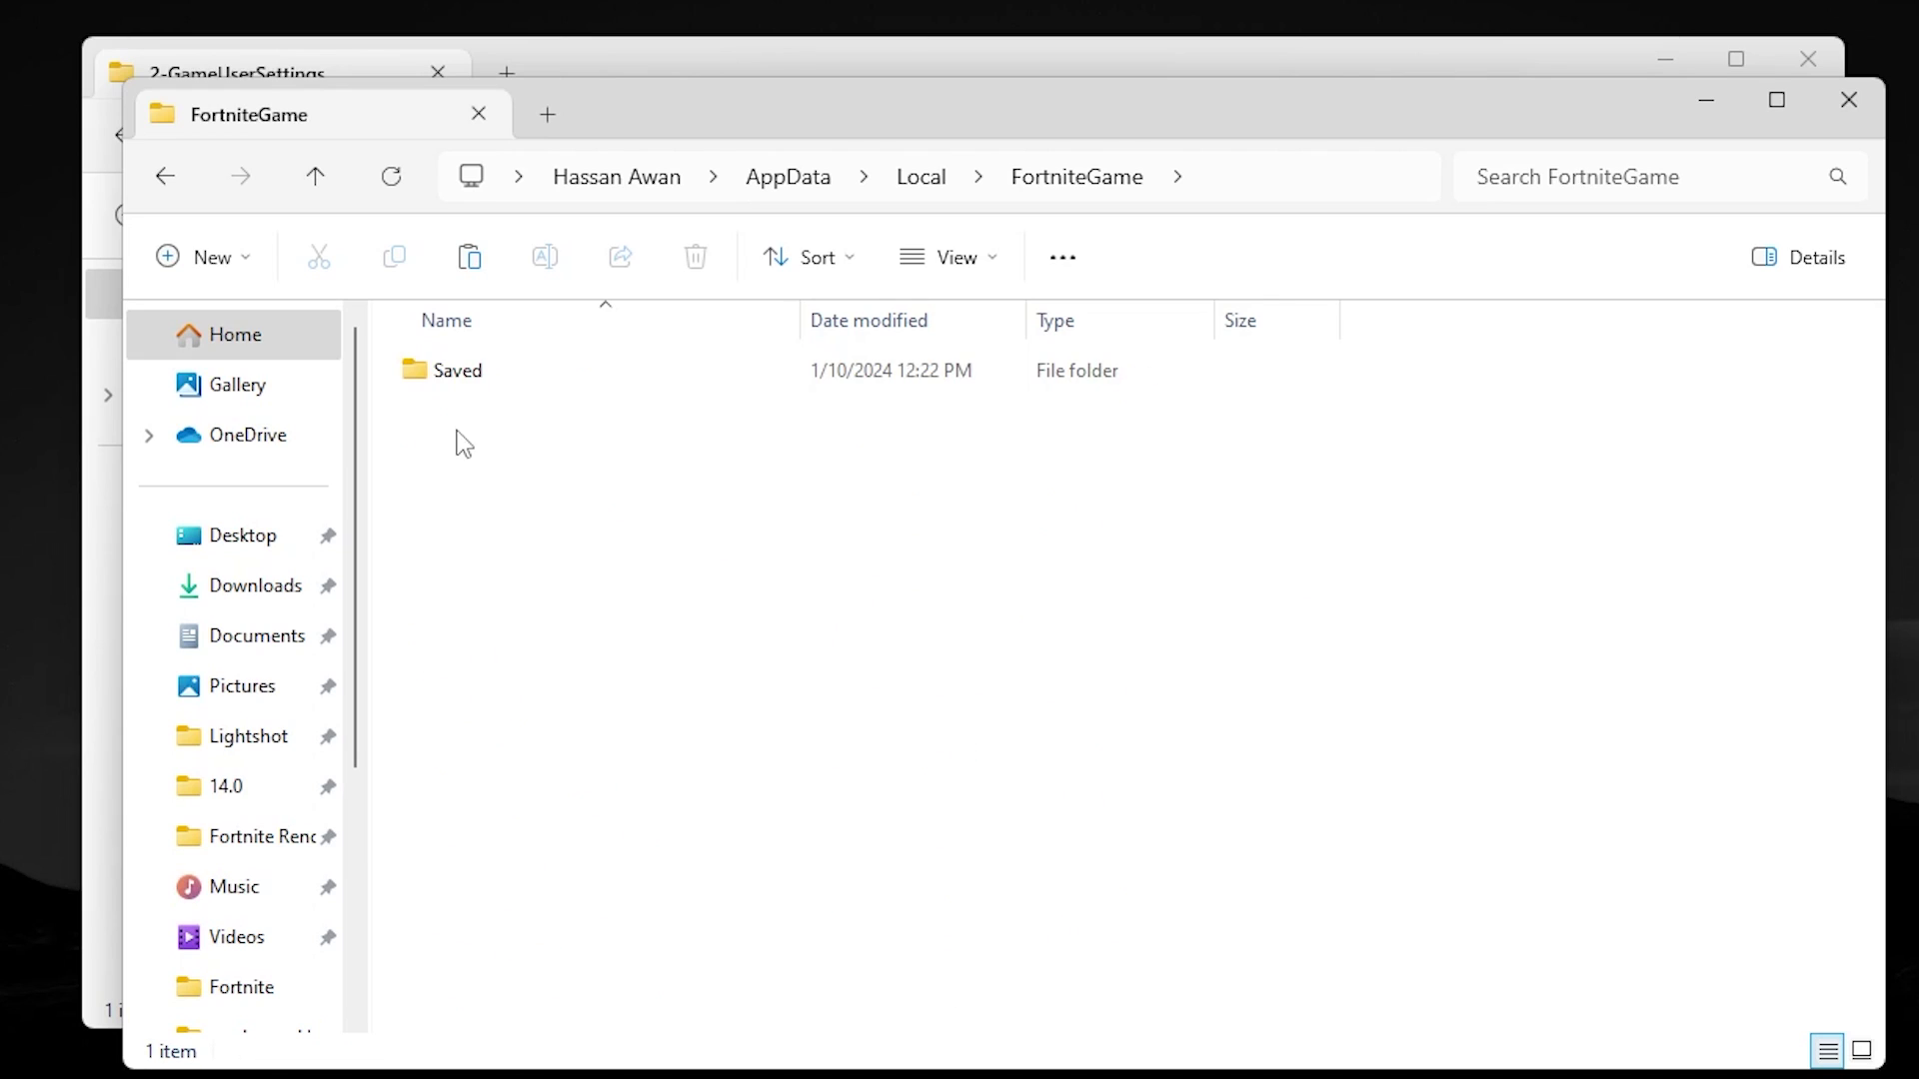
pyautogui.click(503, 374)
pyautogui.doubleClick(502, 372)
pyautogui.doubleClick(506, 418)
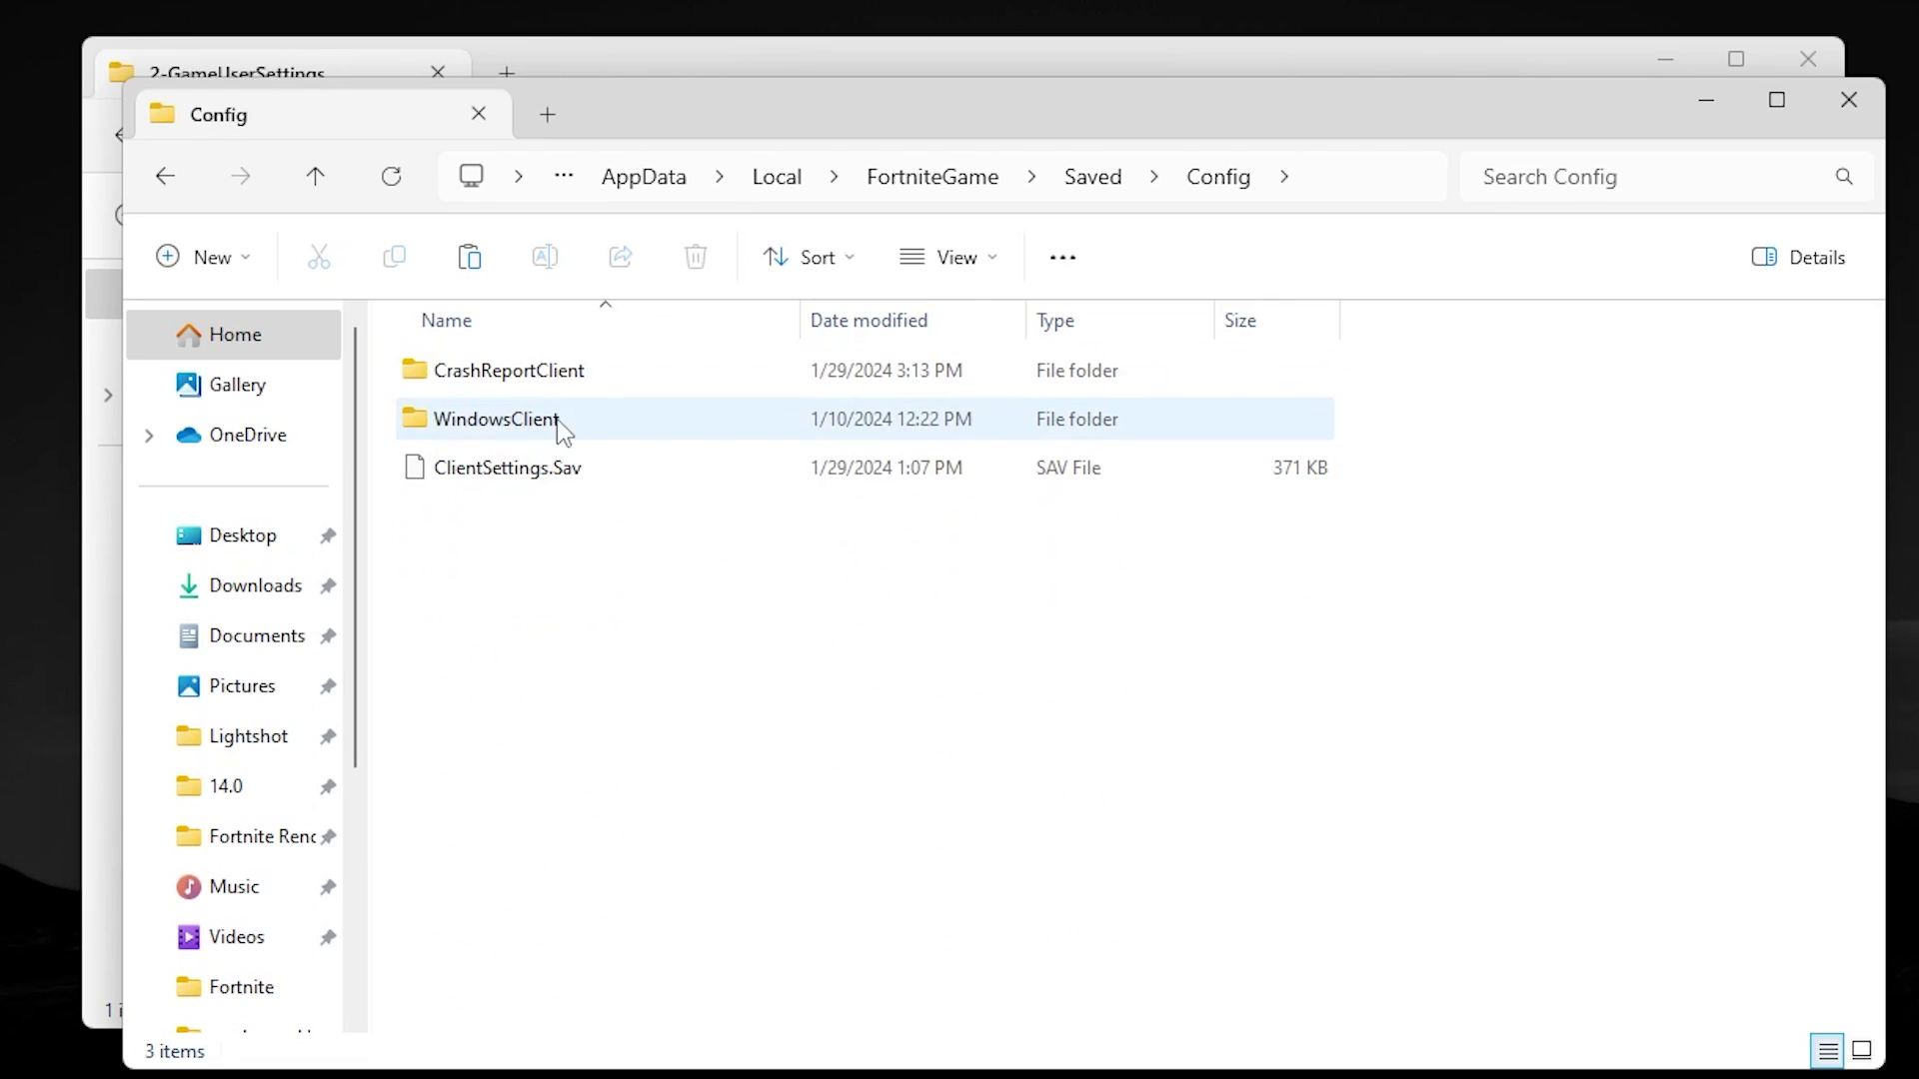
pyautogui.doubleClick(566, 433)
# Paste GameUserSettings.ini there, replacing the existing file, and close the window
pyautogui.rightClick(575, 478)
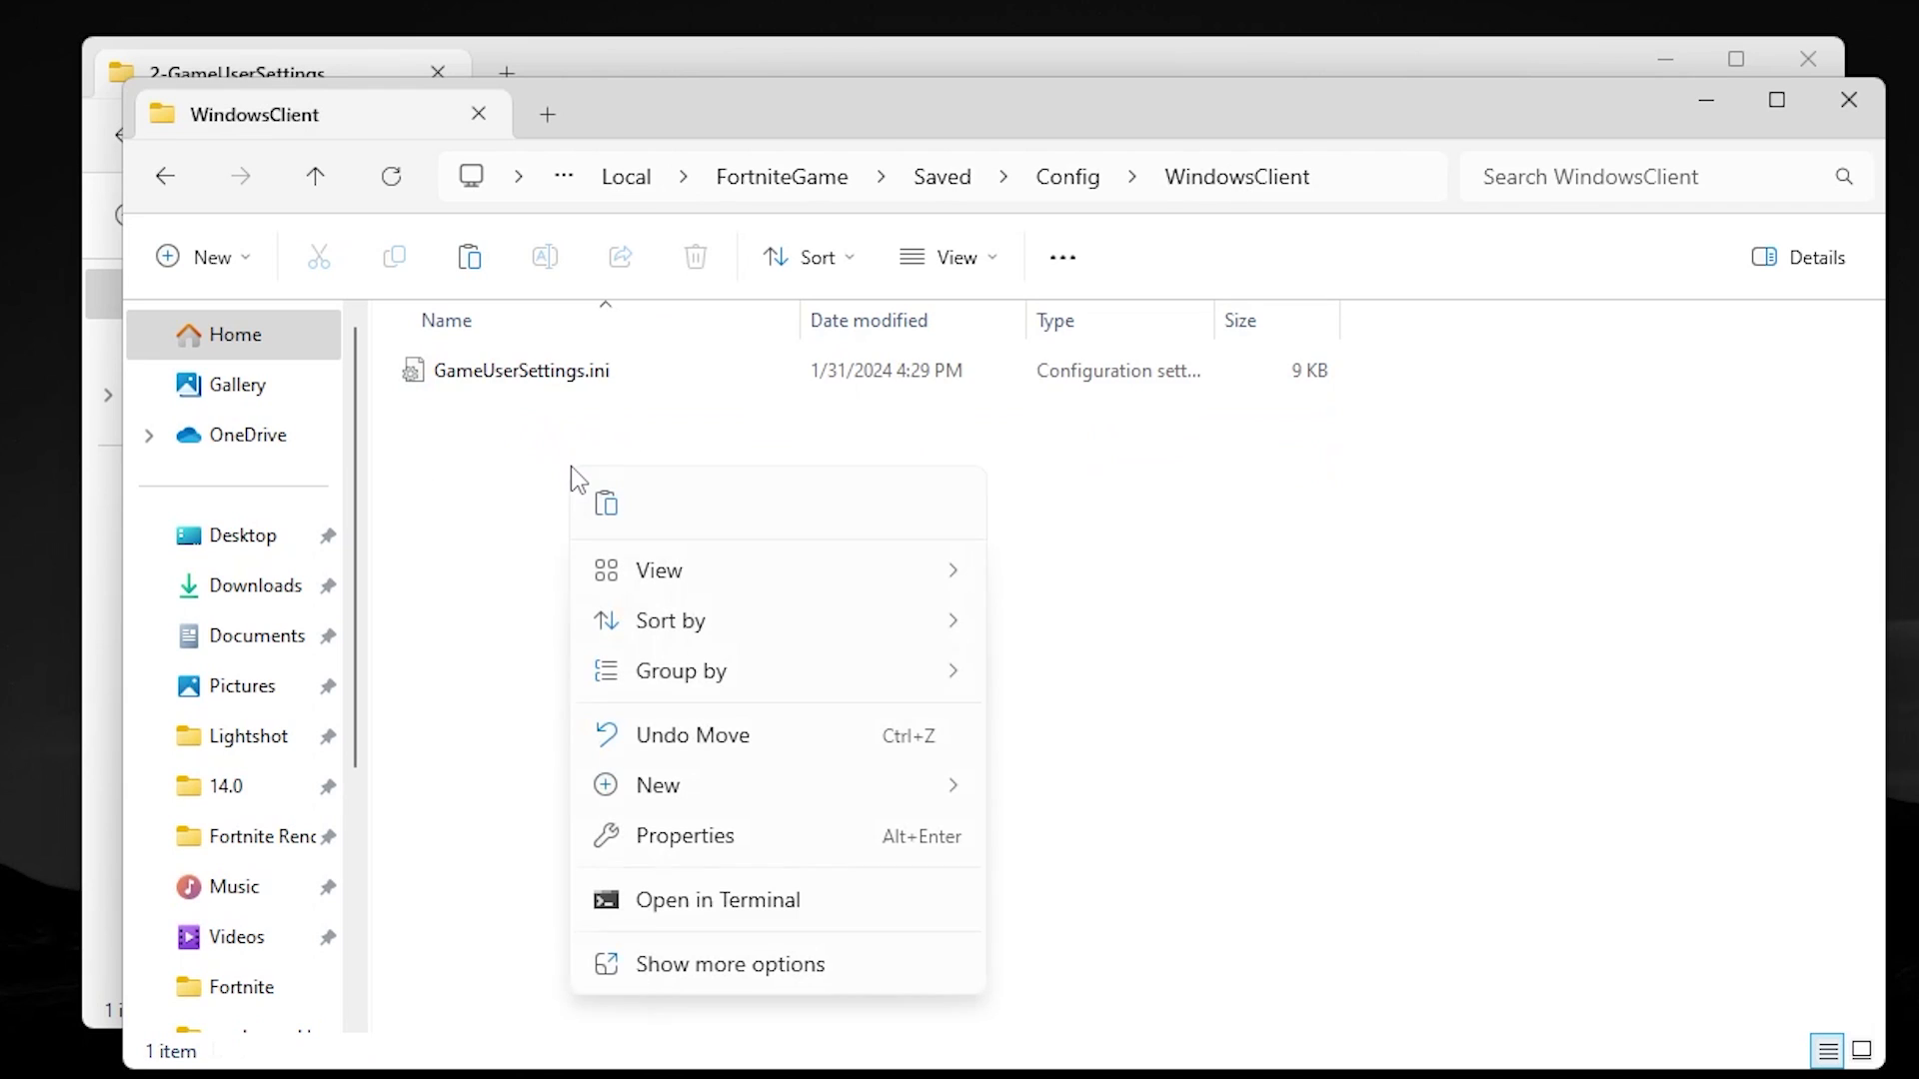
pyautogui.click(710, 964)
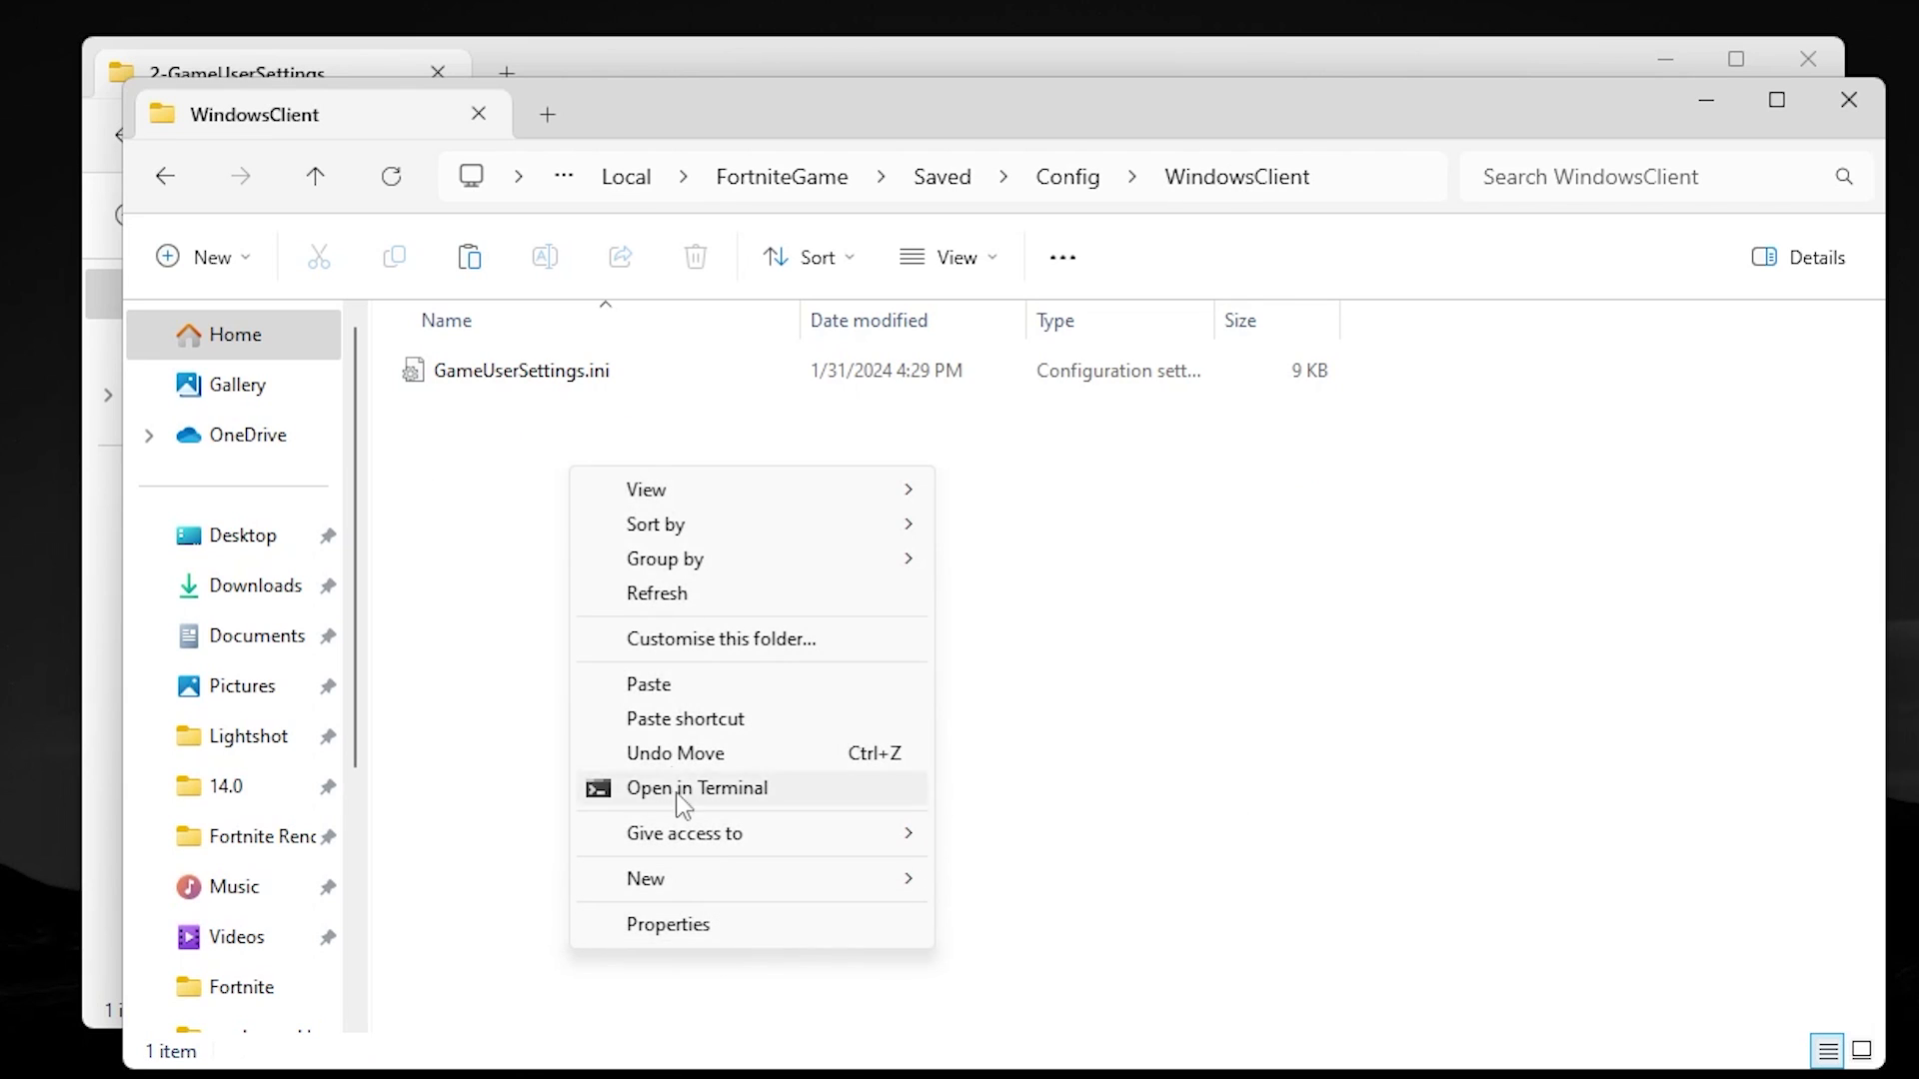
pyautogui.click(684, 677)
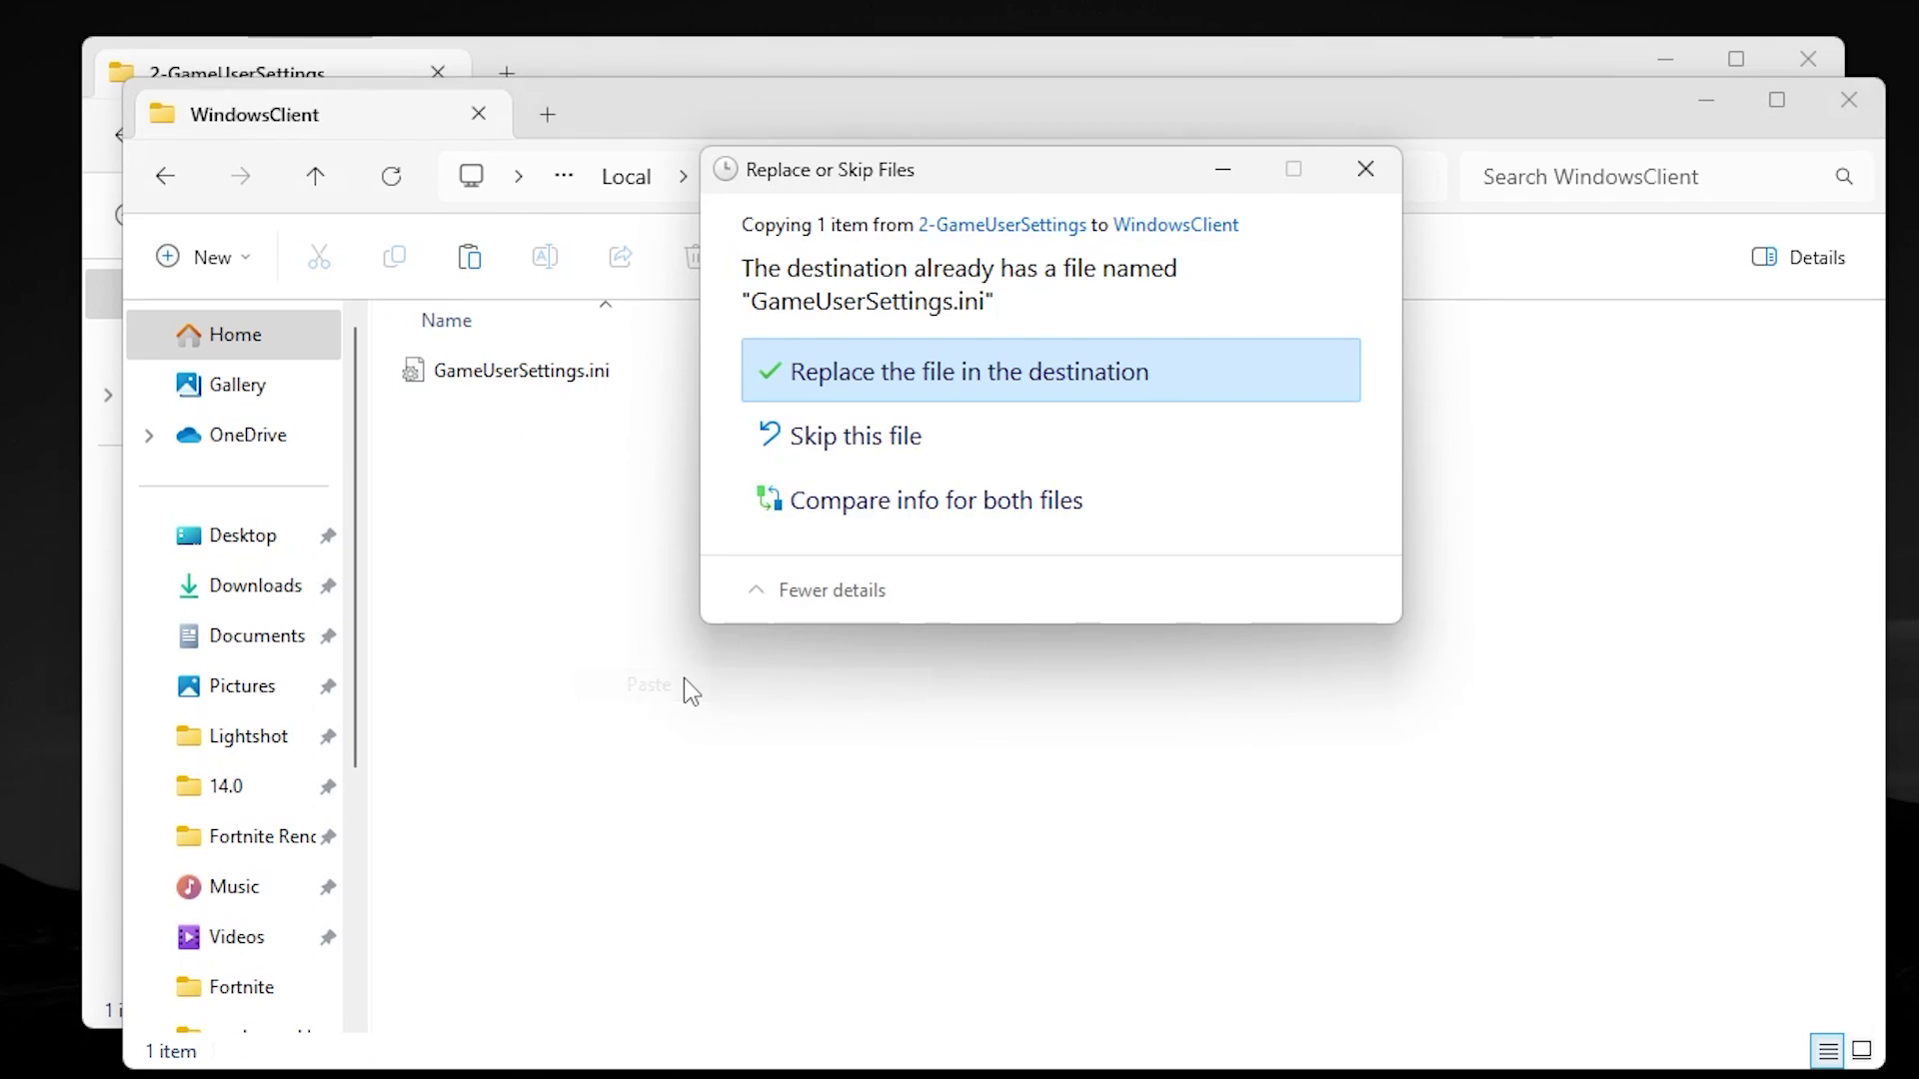
pyautogui.click(922, 387)
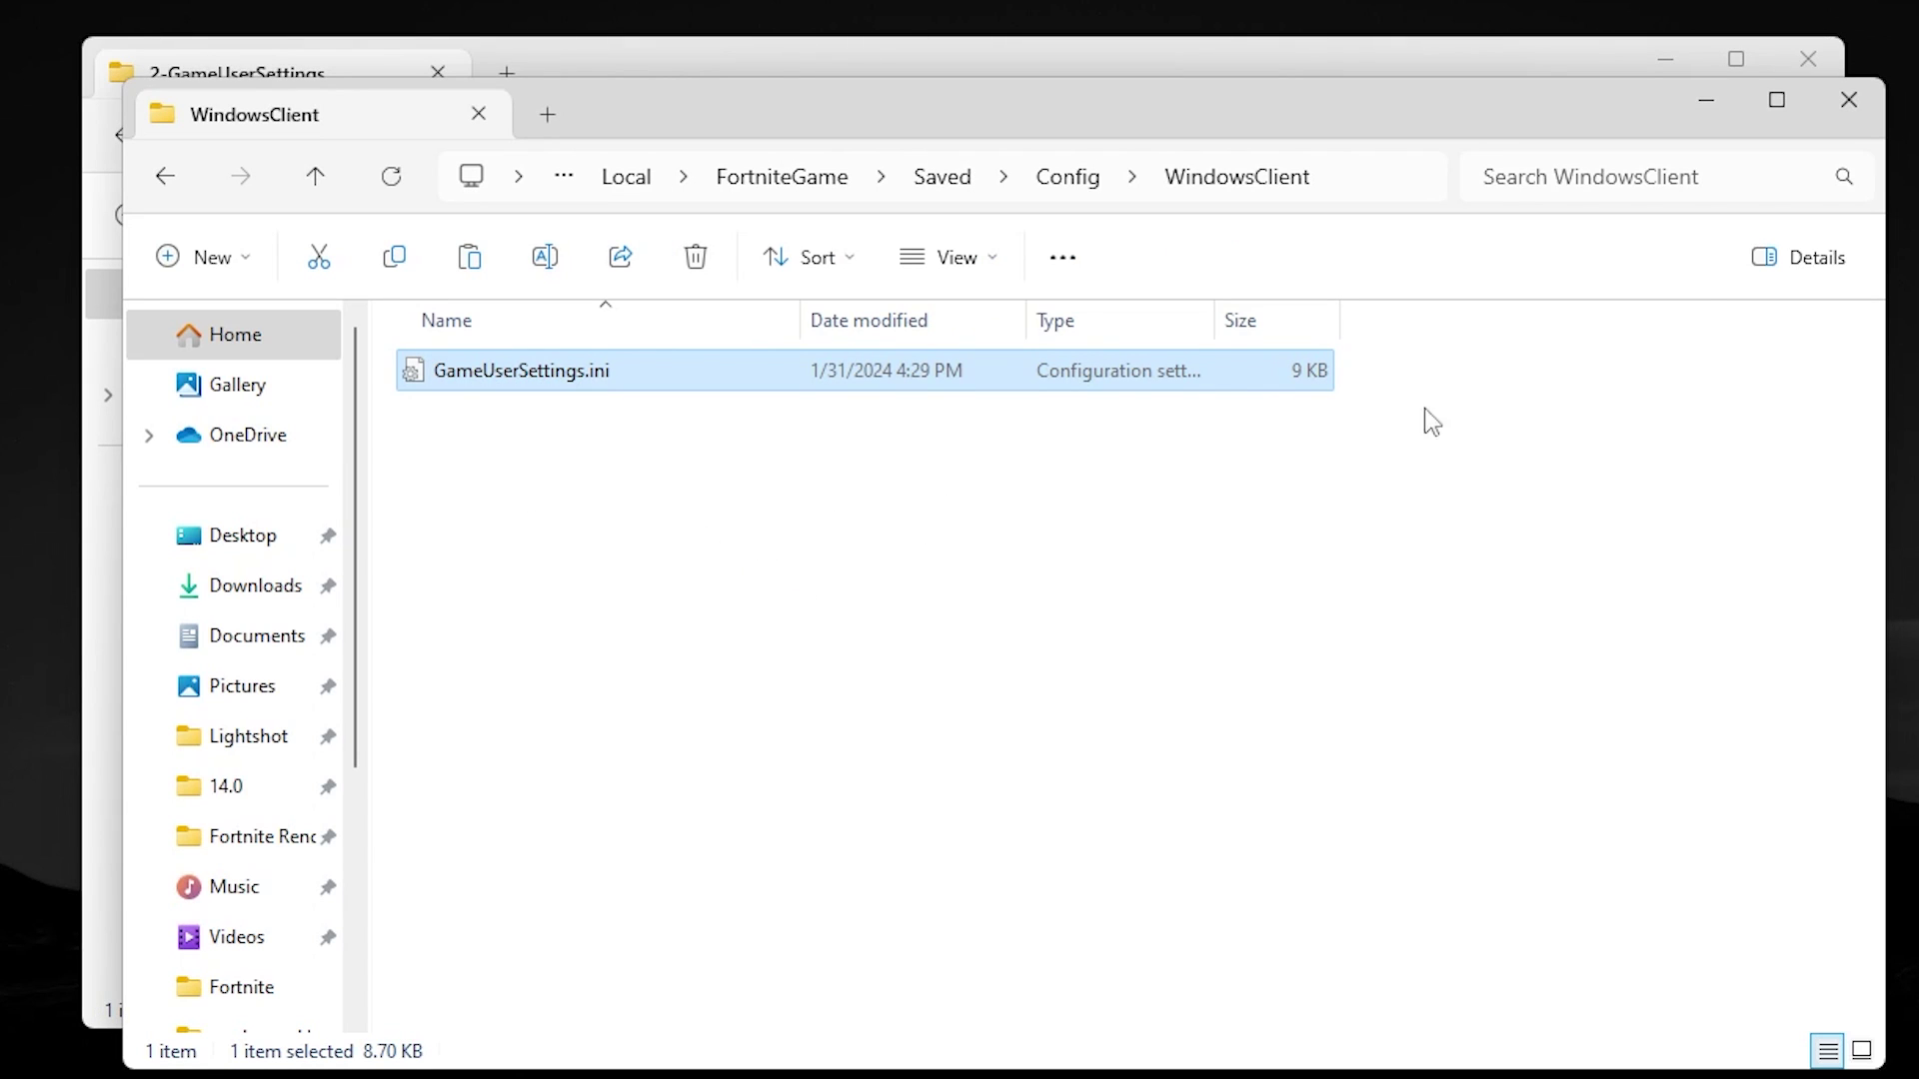
pyautogui.click(1849, 99)
# Close the 2-GameUserSettings window and drive the SUV along the snowy rail tracks toward Lavish Lair
pyautogui.click(1808, 59)
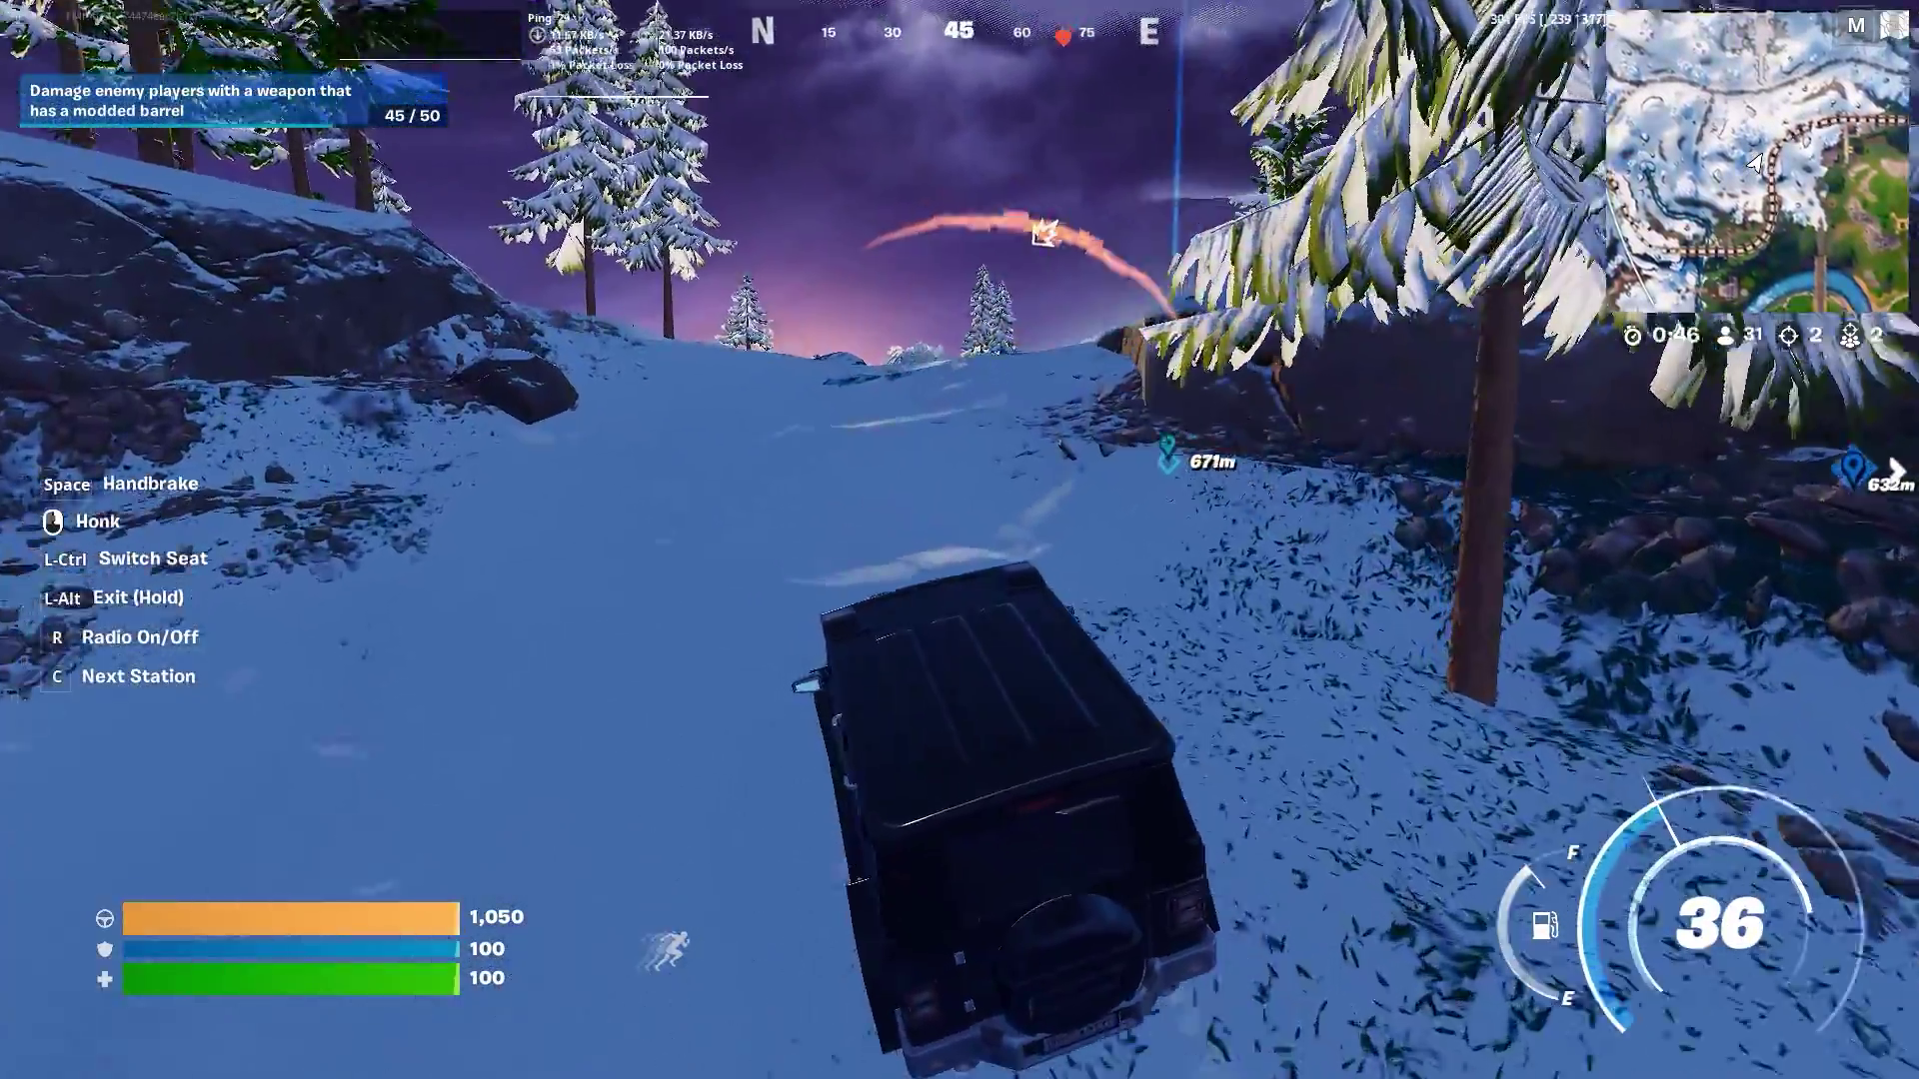
pyautogui.press('w')
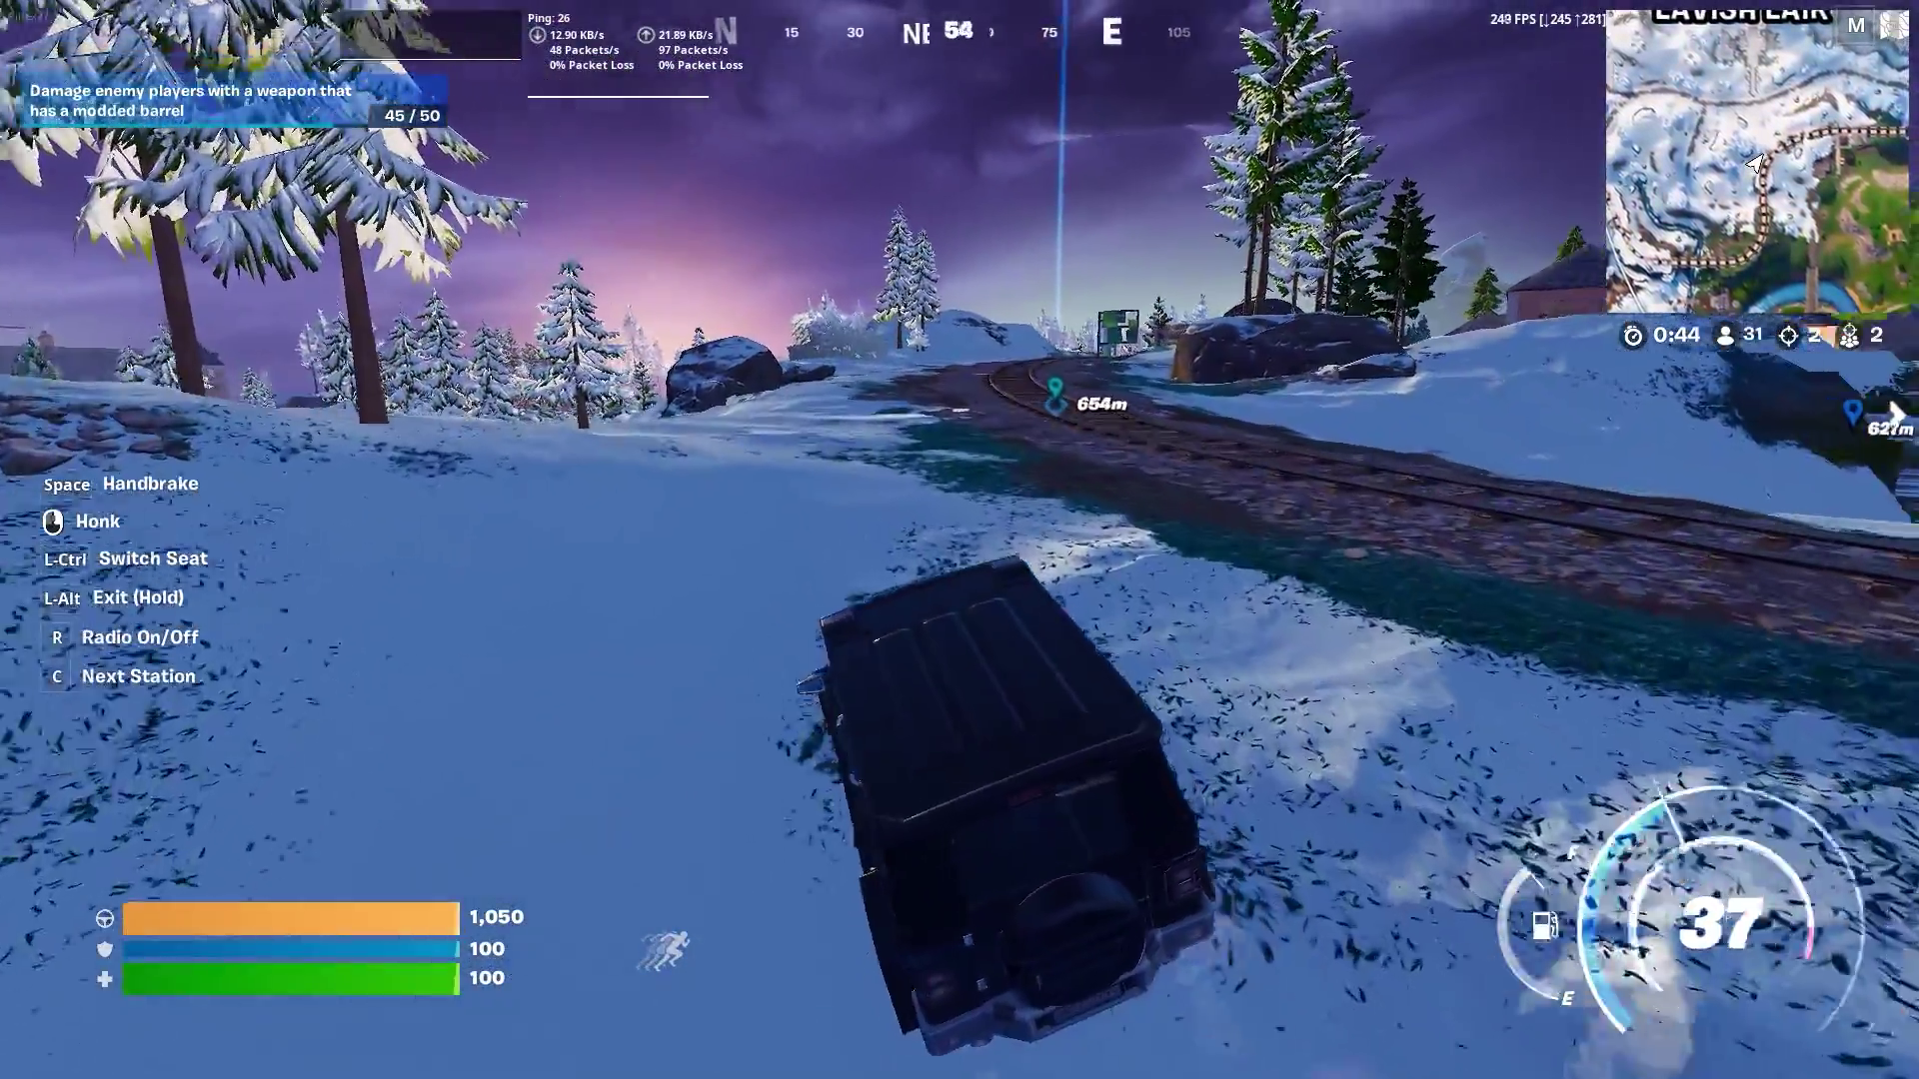
pyautogui.press('w')
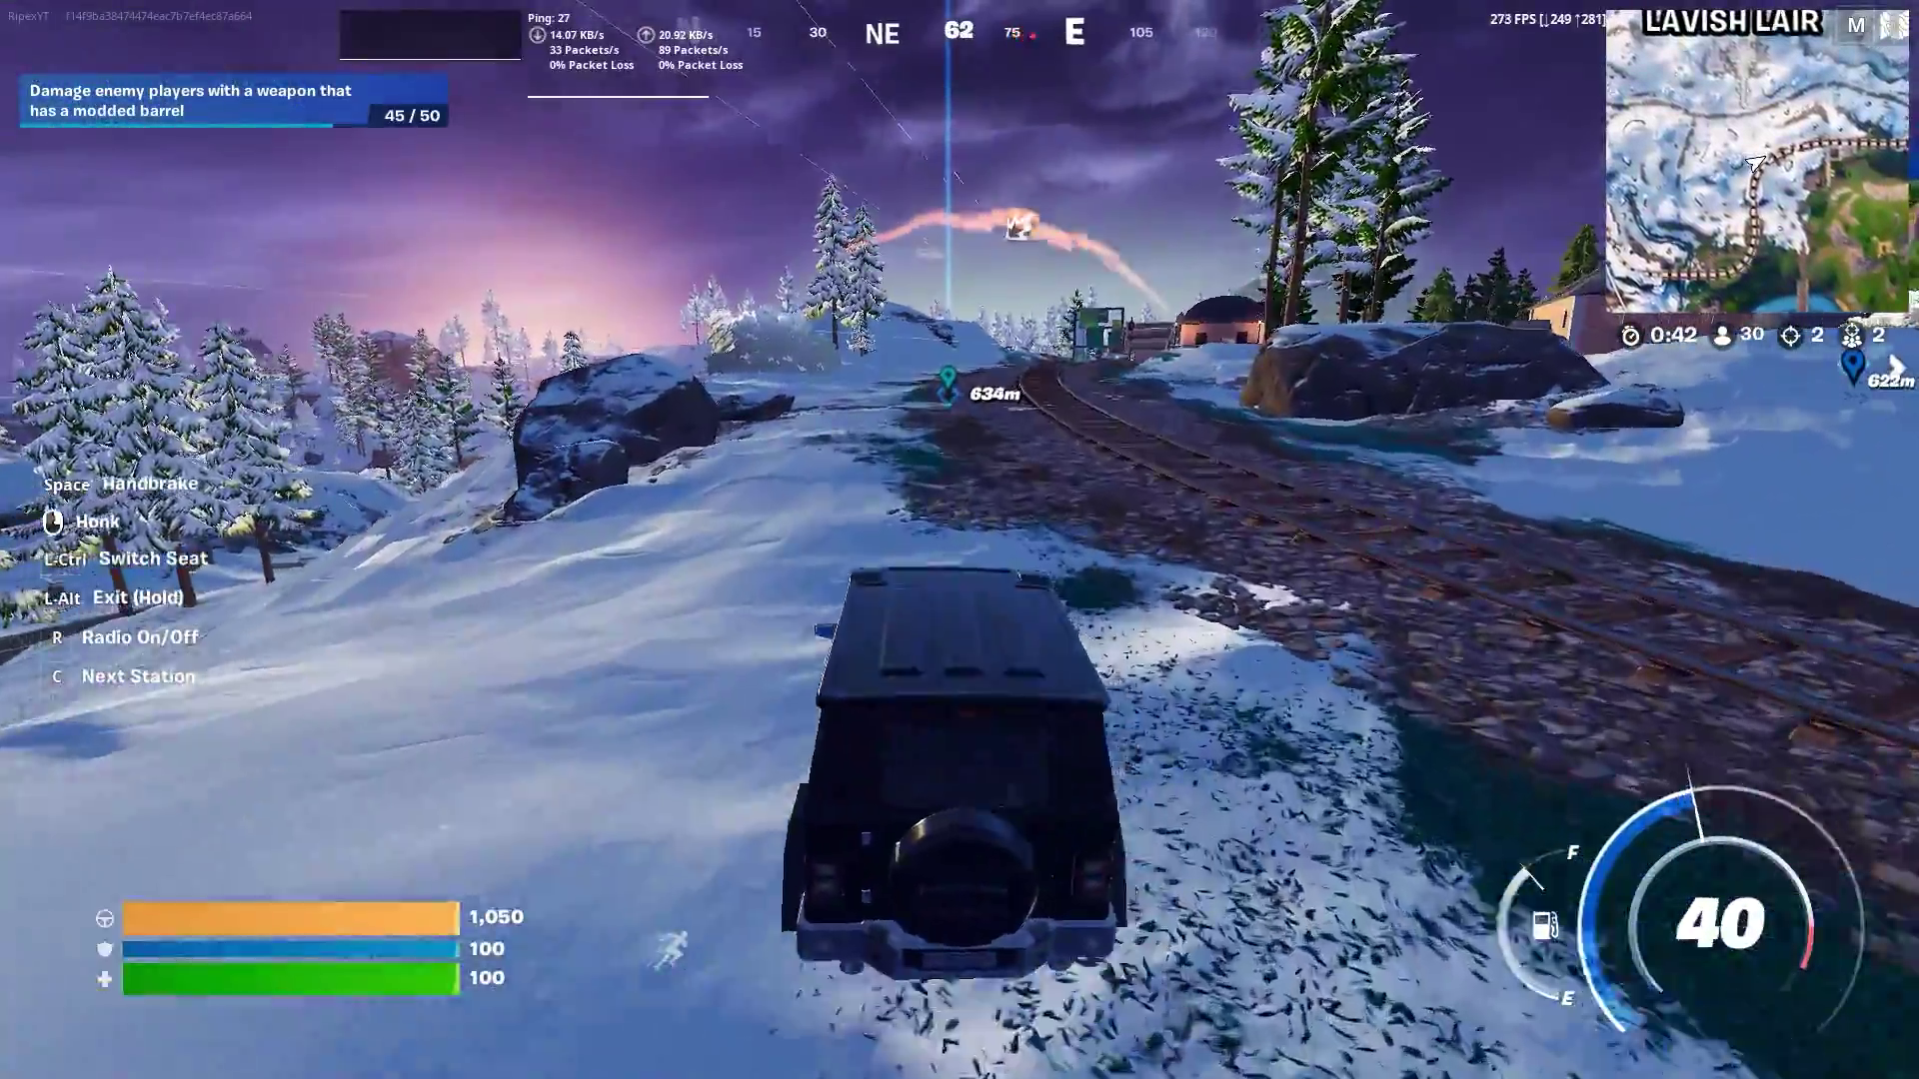
pyautogui.press('w')
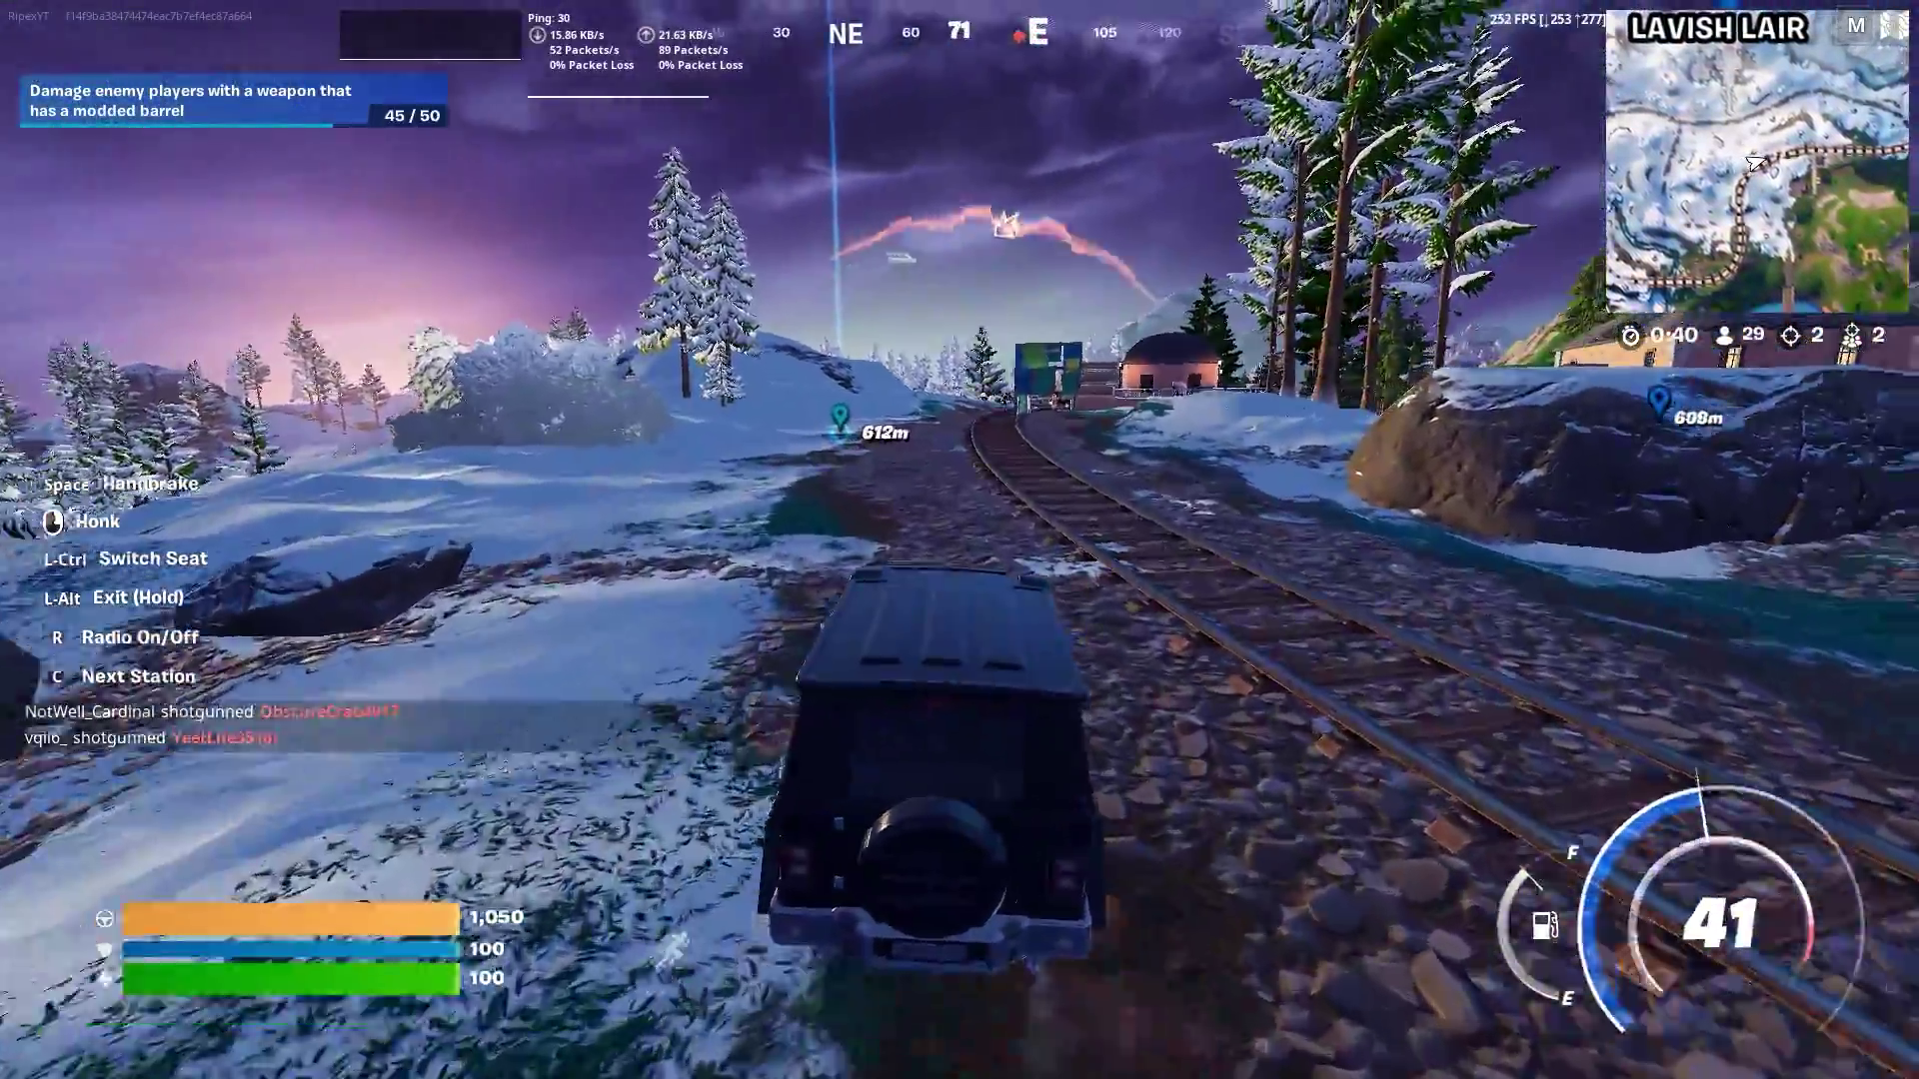
pyautogui.press('w')
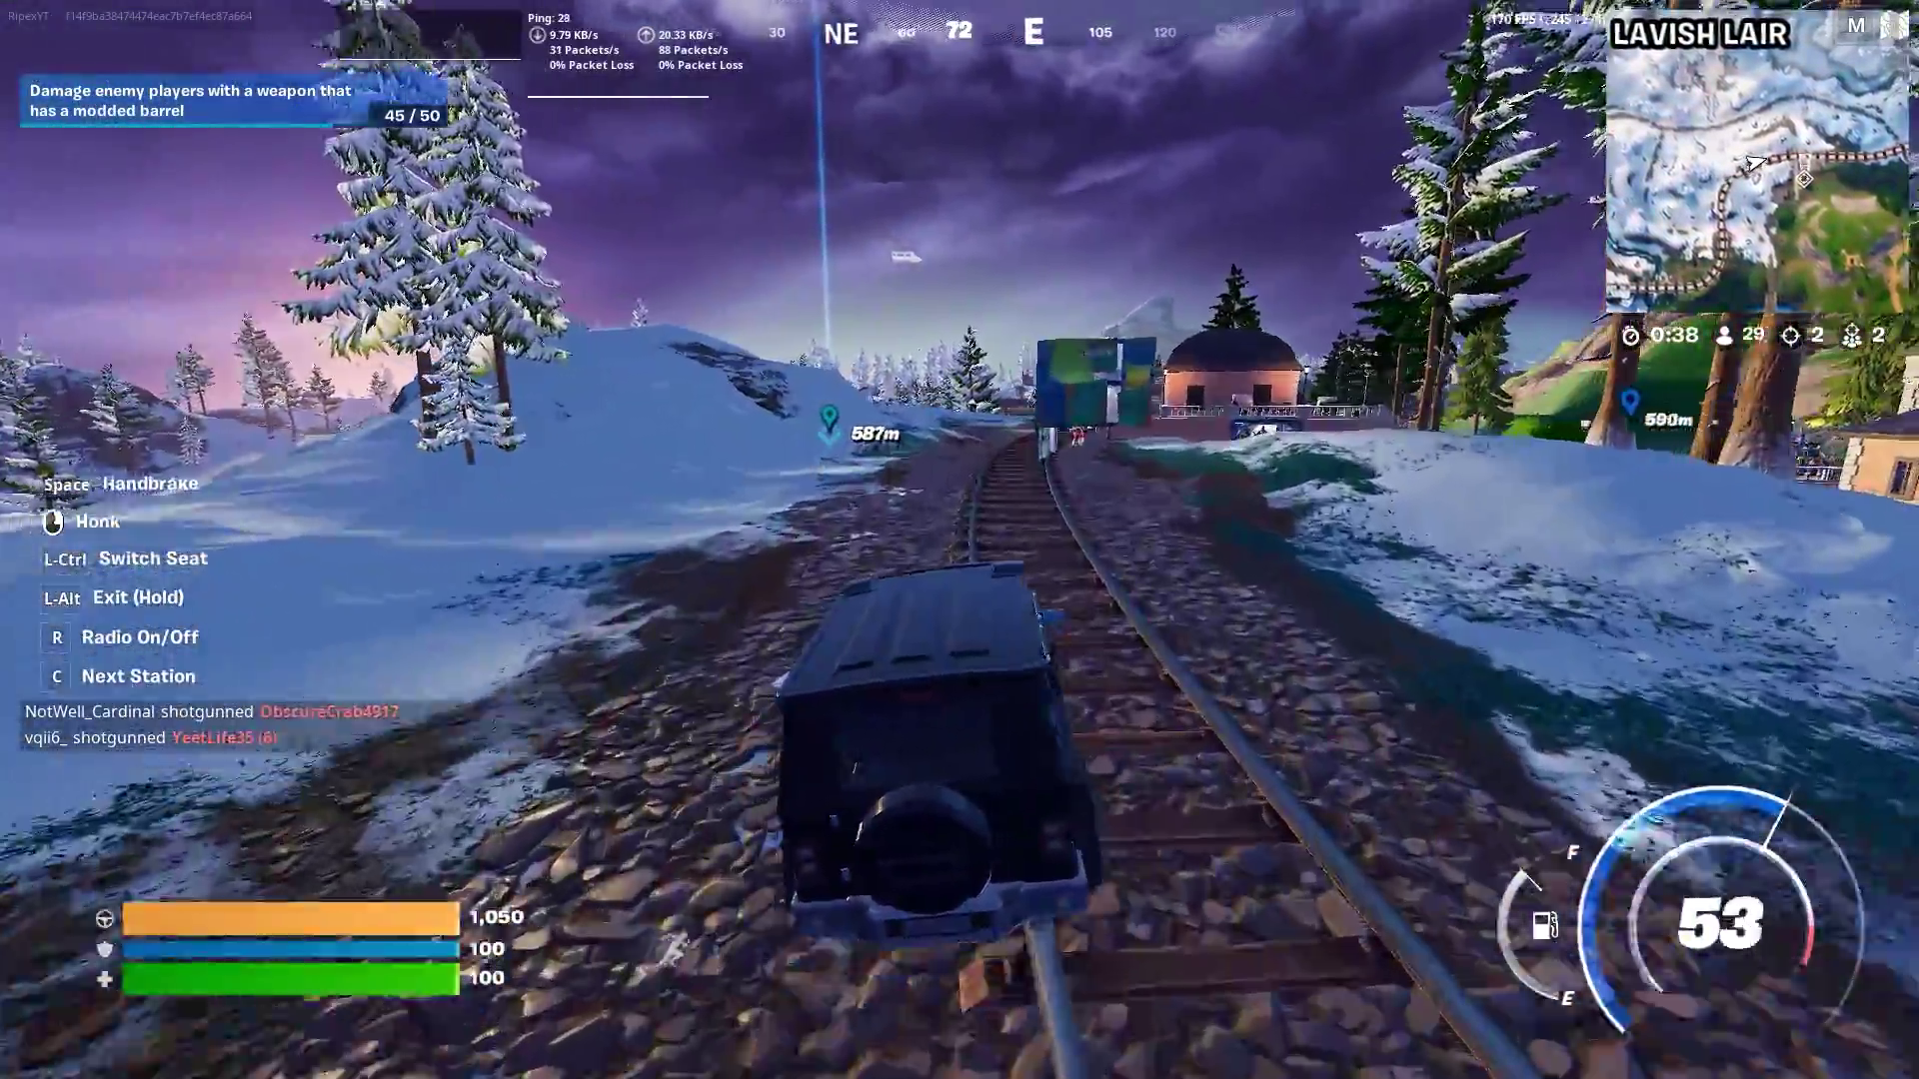